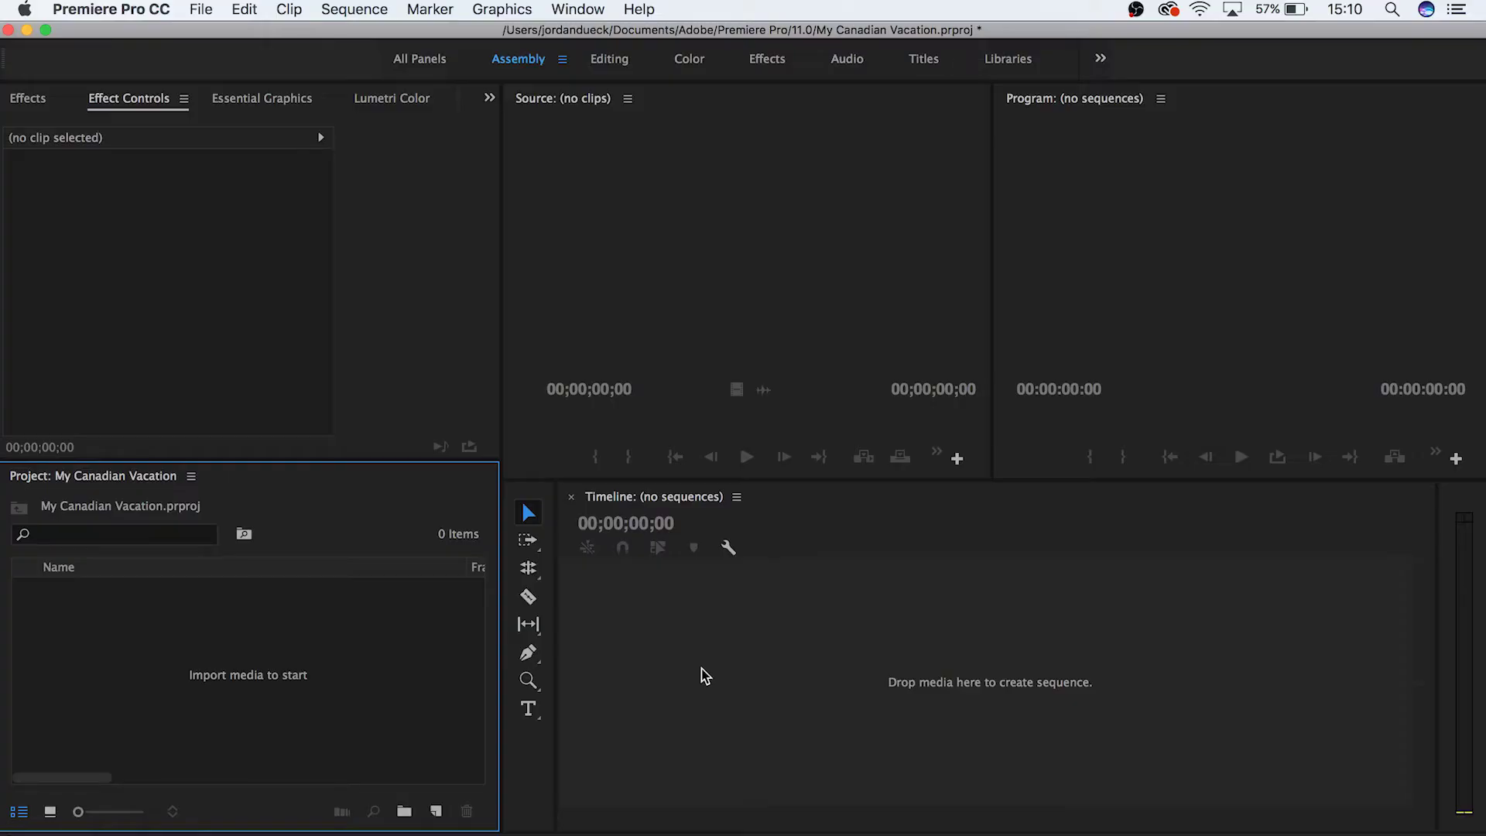
Import the Example Footage folder, P1140025.MOV and tropical house.wav from the Desktop.
double_click(404, 652)
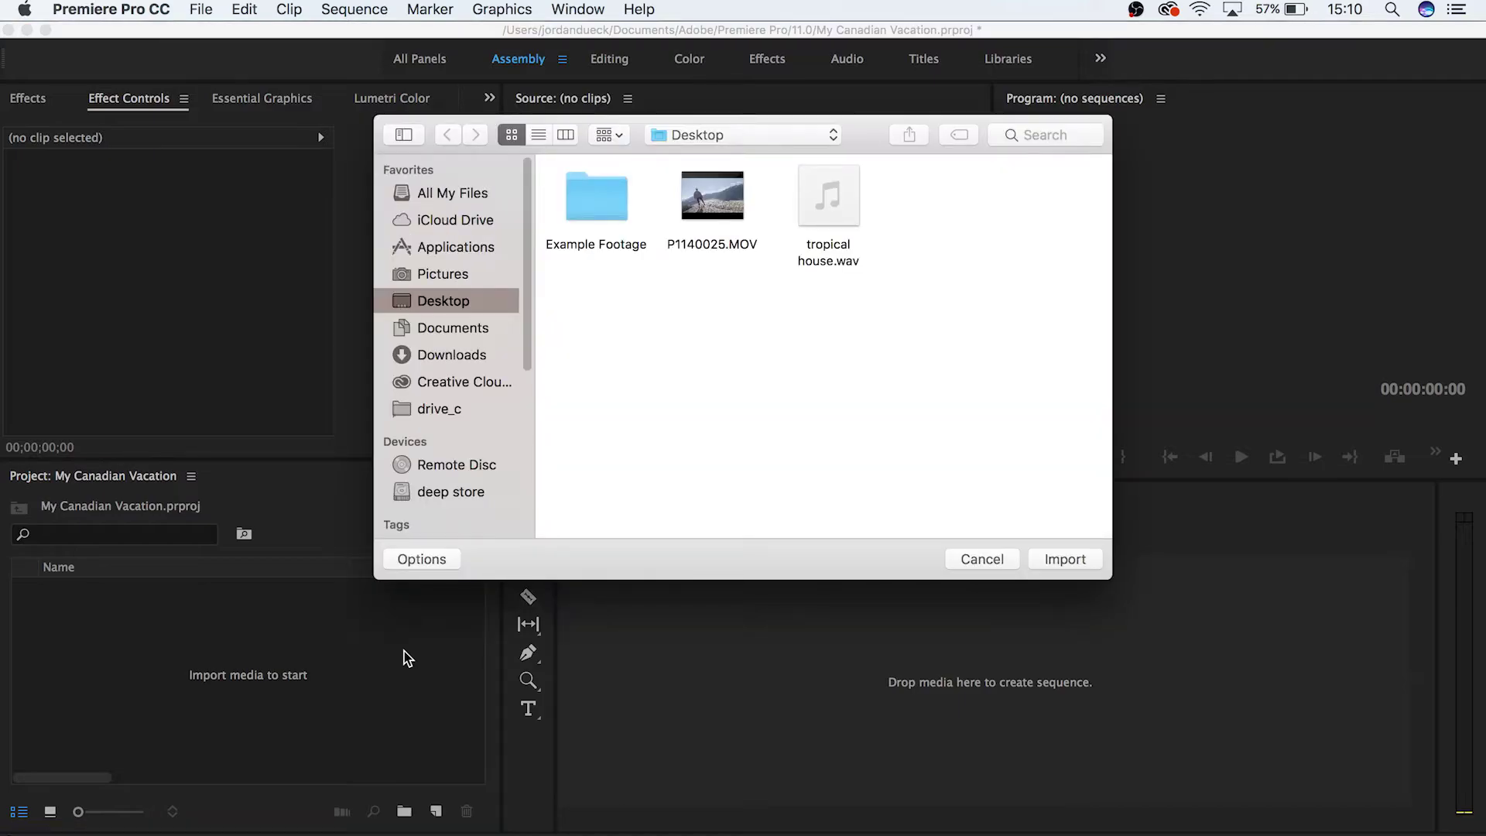
click(719, 221)
drag(1017, 197, 563, 220)
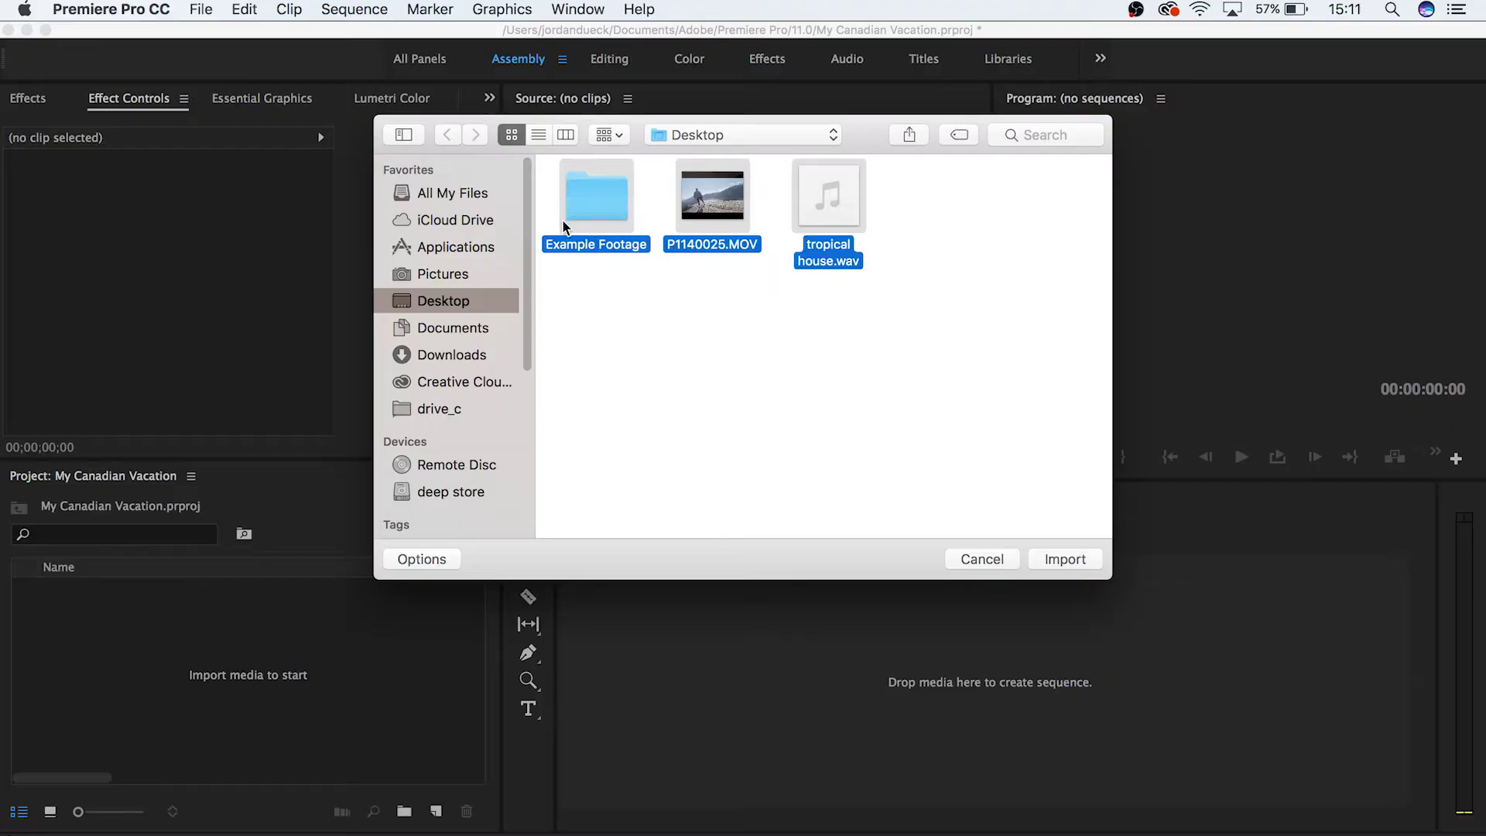
click(1078, 556)
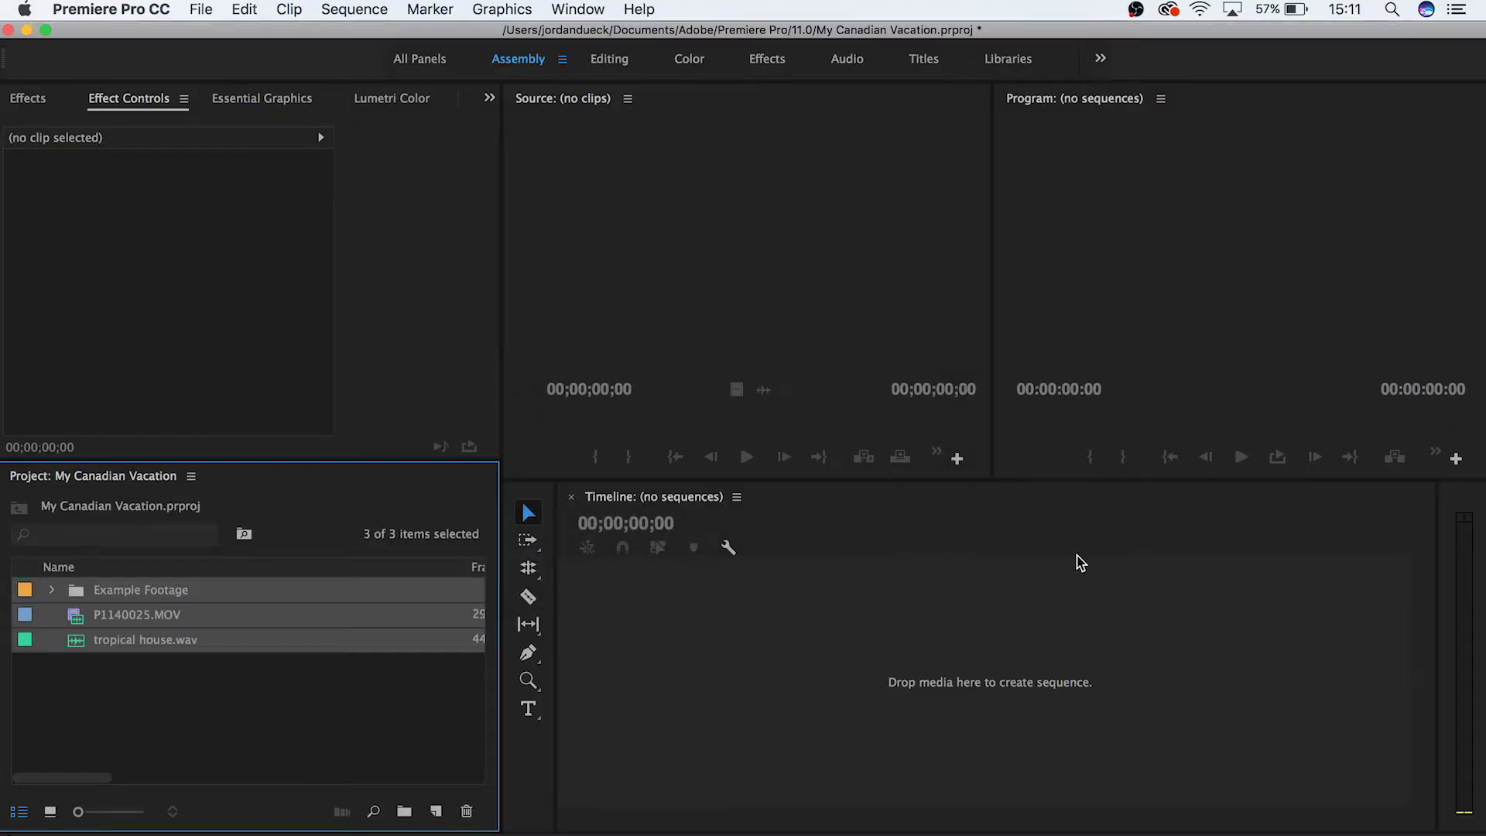
Expand the Example Footage folder to check its clips, then collapse it again.
click(339, 685)
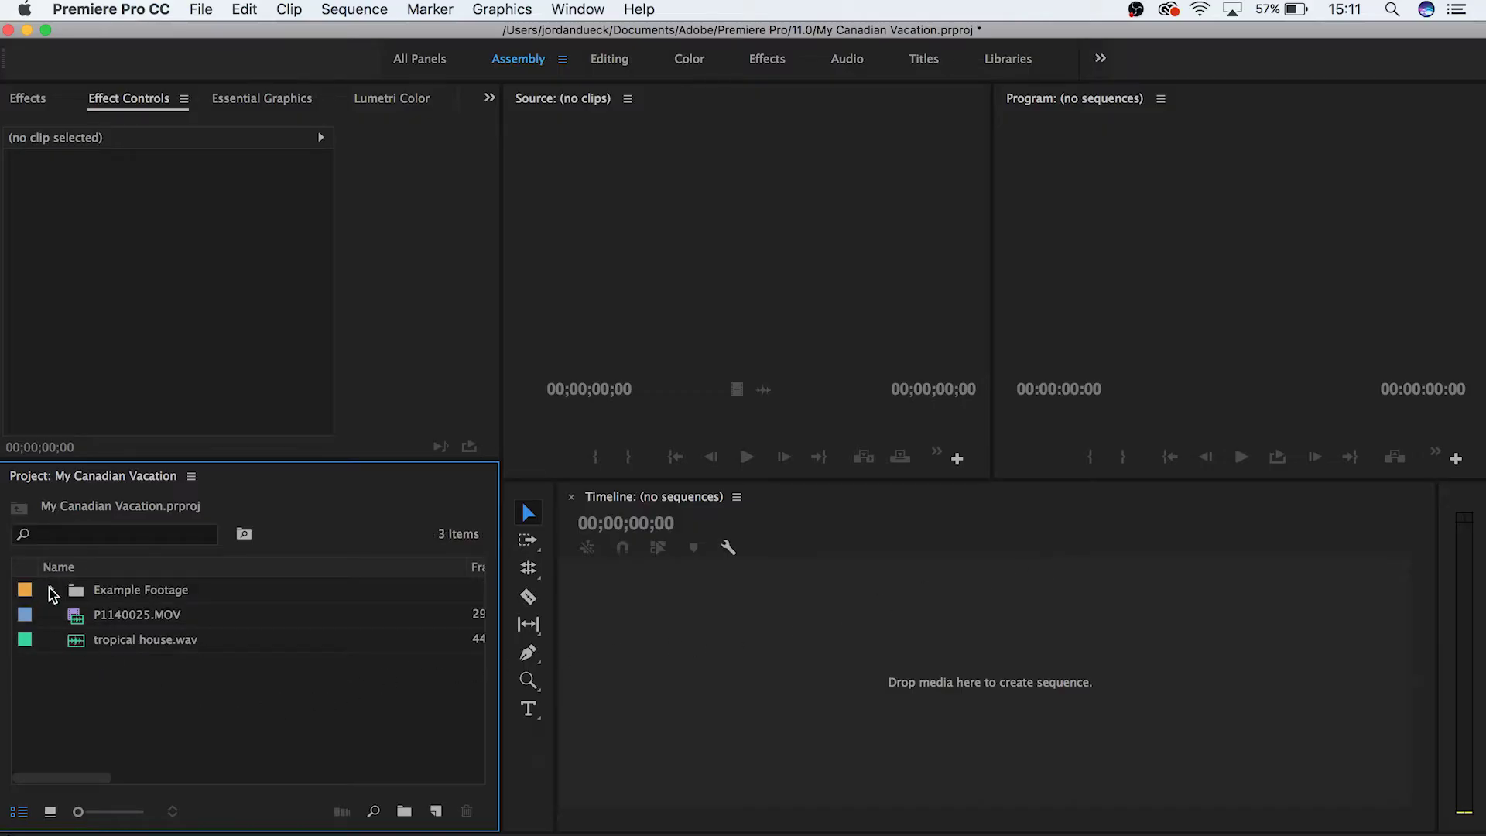
click(51, 590)
scroll(149, 708, down, 3)
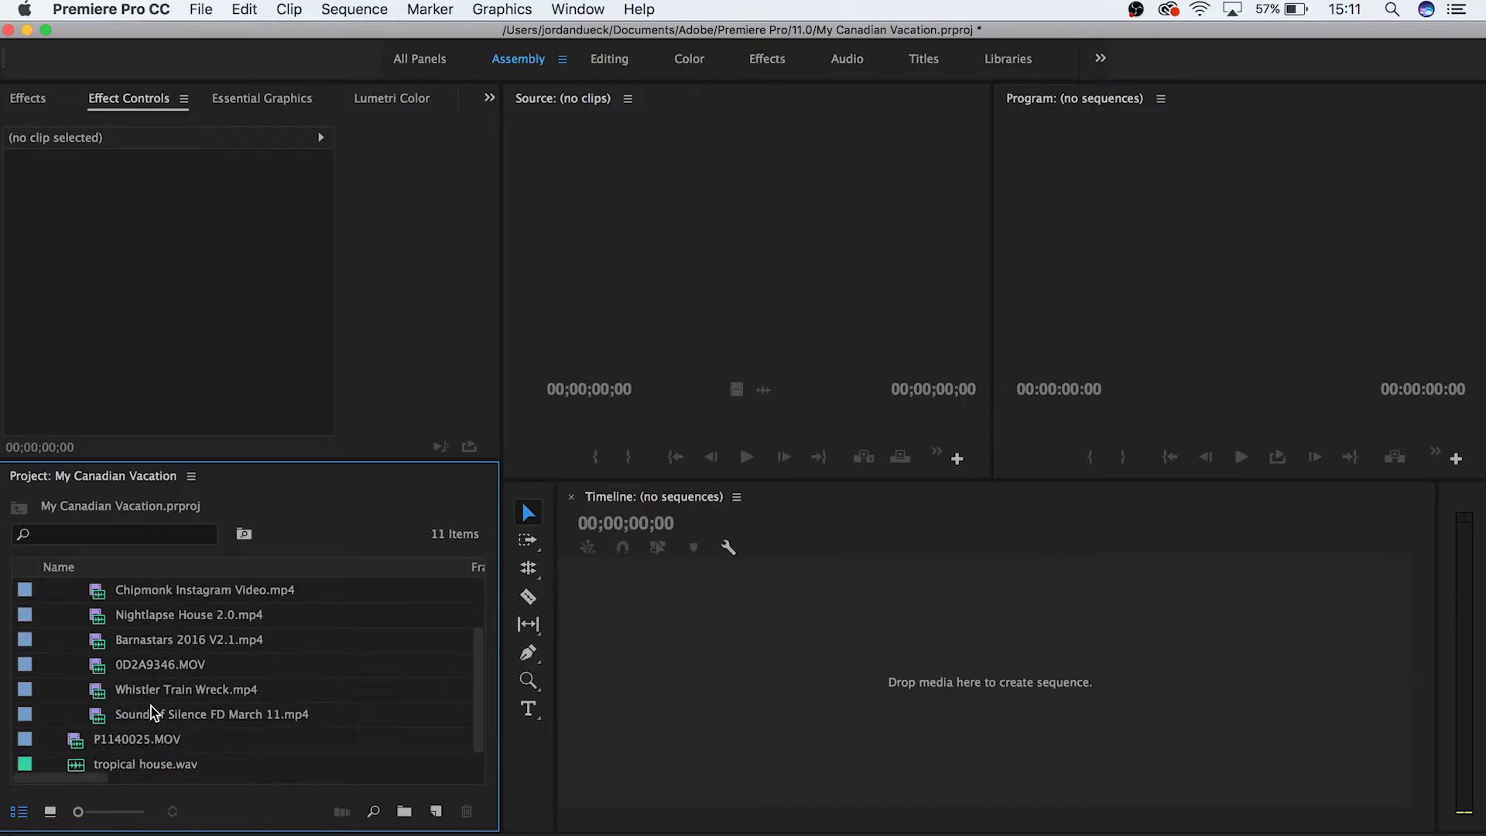
scroll(150, 710, up, 3)
click(51, 590)
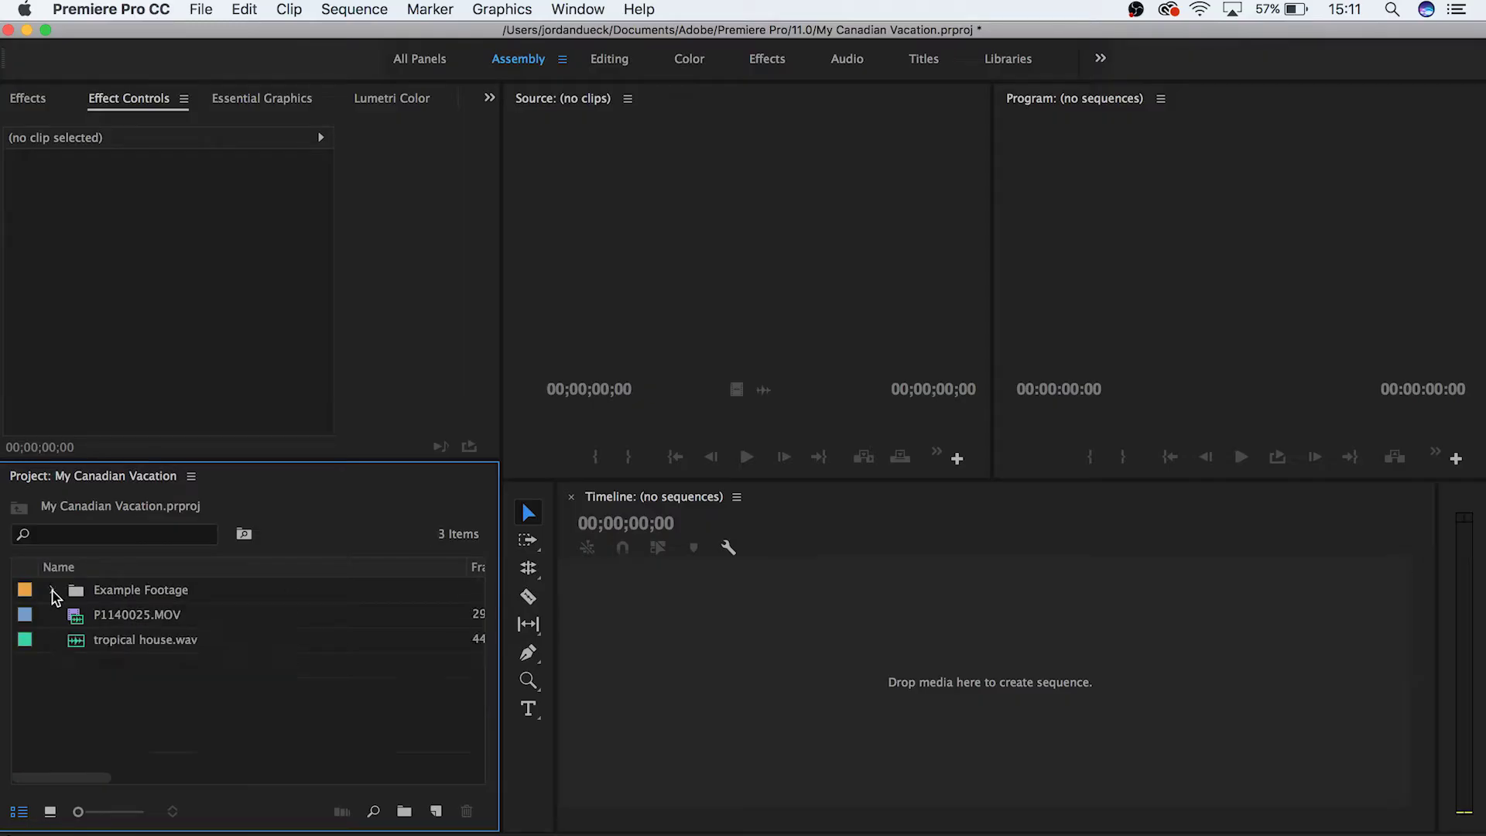
Remove all three items, then drag them back in from a Finder Desktop window.
key(super+a)
key(Delete)
click(59, 824)
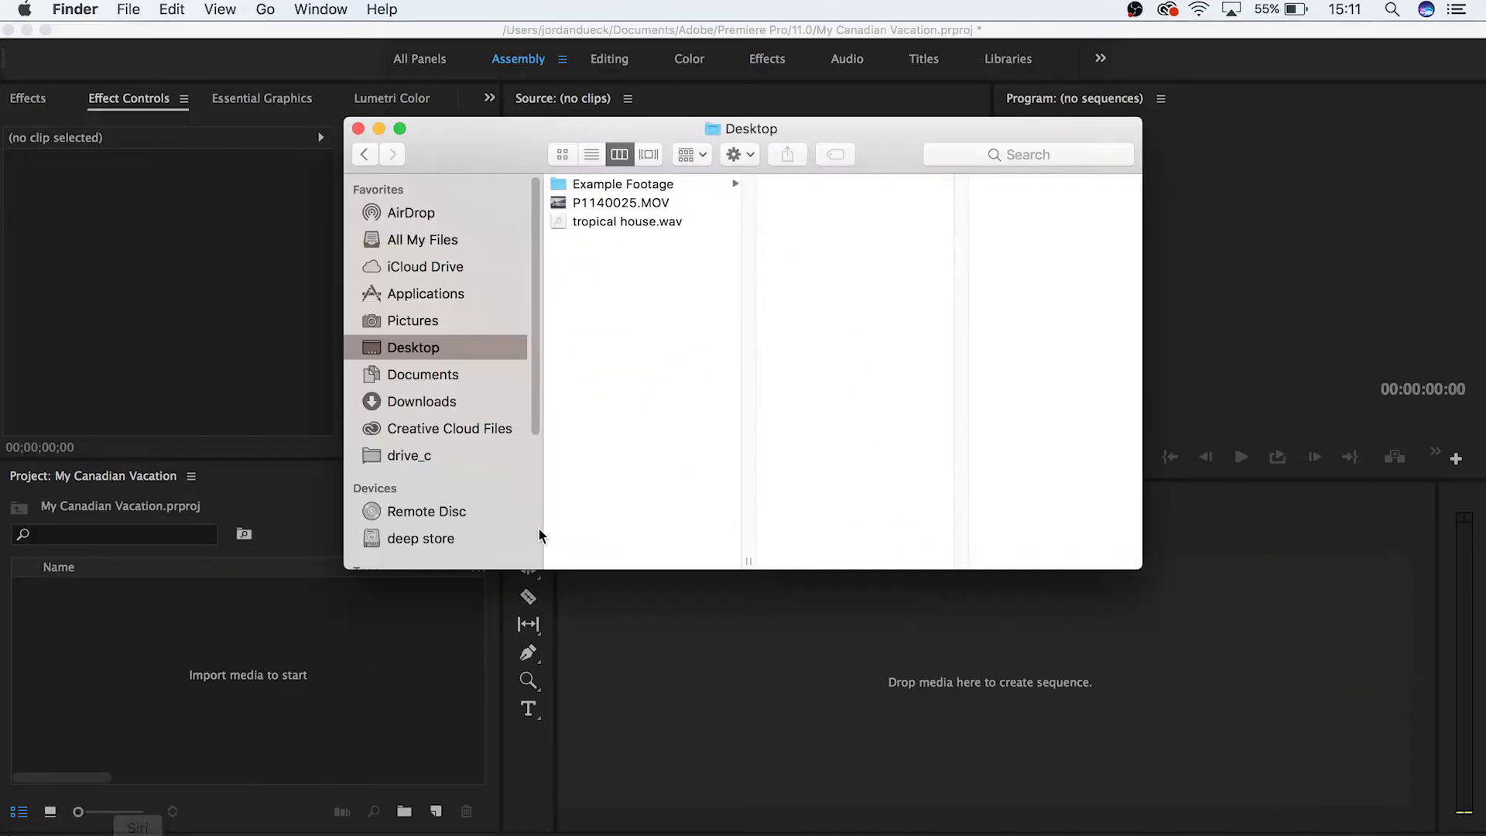
drag(611, 389, 257, 638)
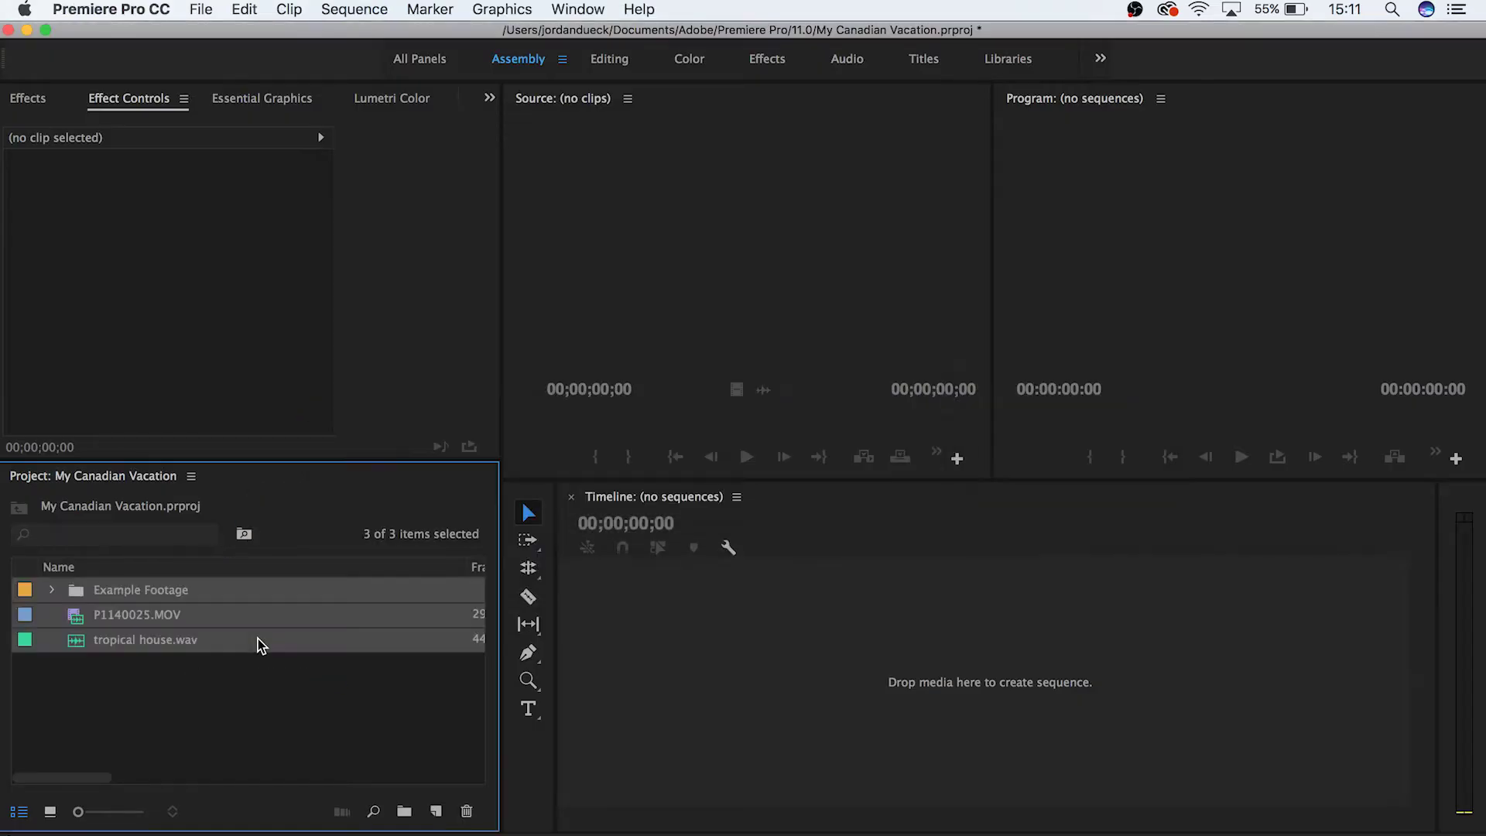
Browse to the Desktop in the Media Browser, then return to Effect Controls.
click(249, 687)
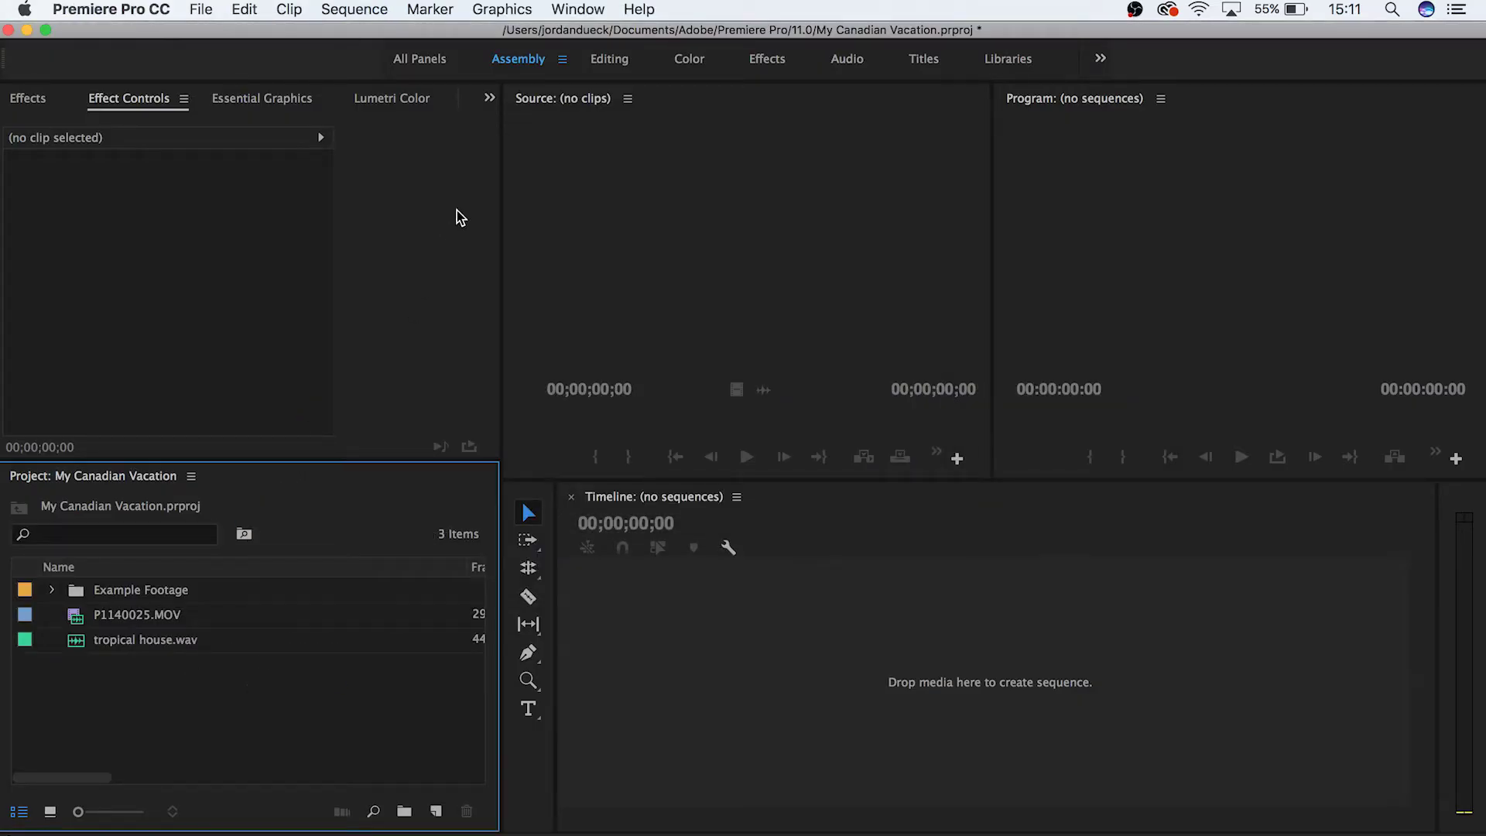
click(489, 98)
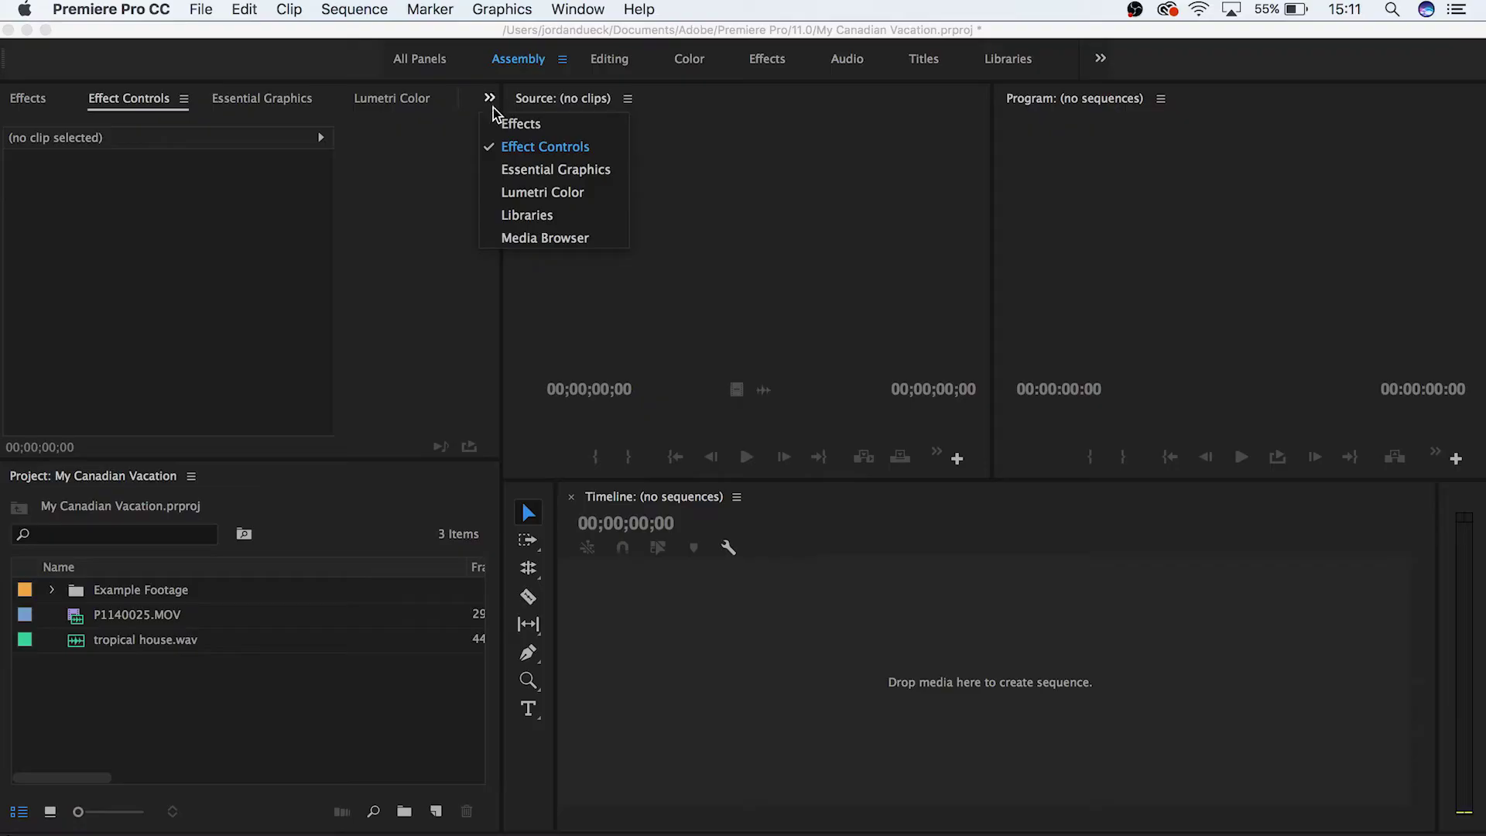
click(531, 238)
click(113, 292)
click(166, 388)
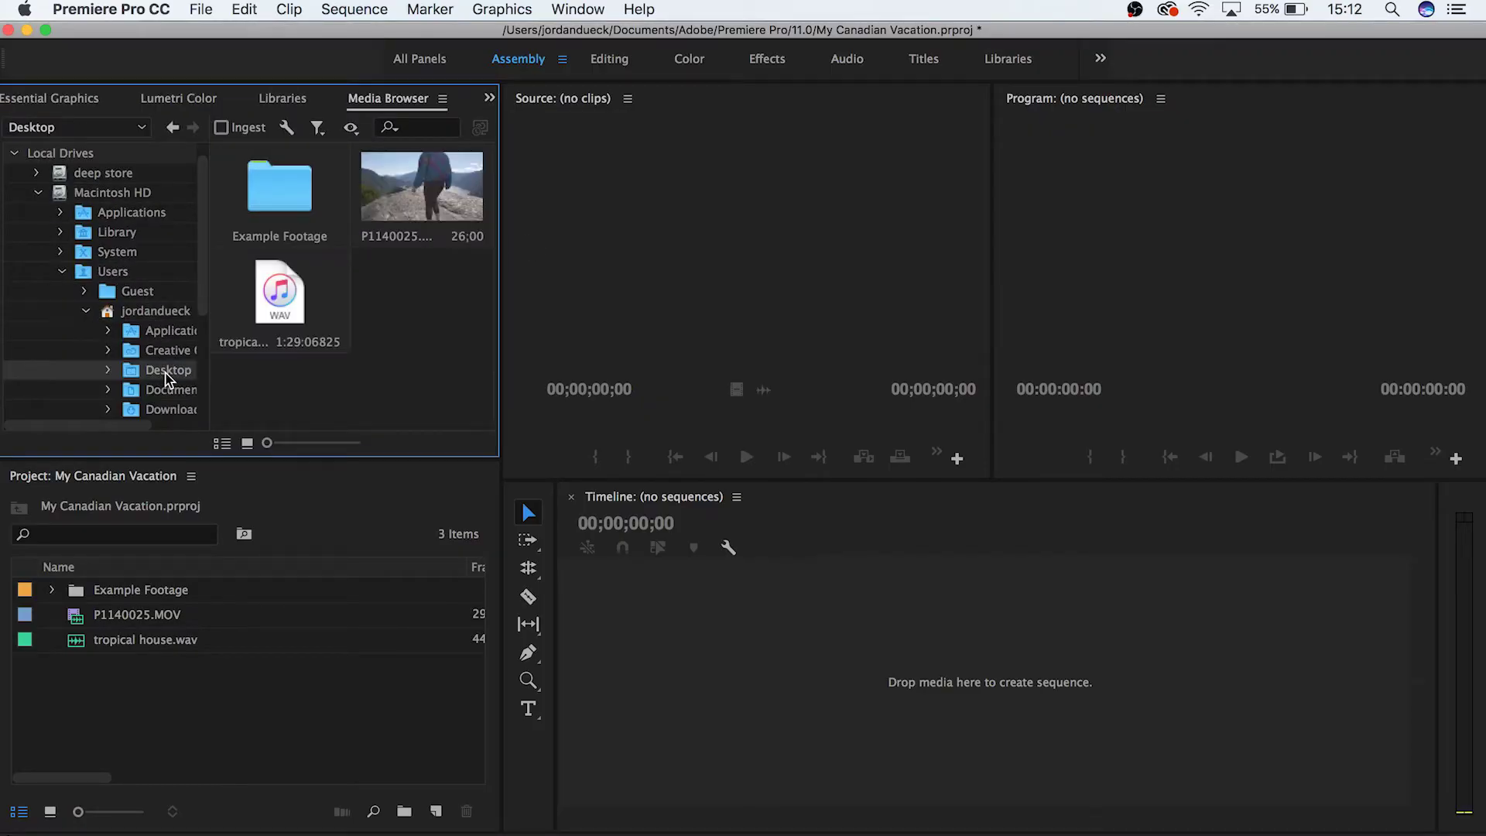
click(489, 98)
click(520, 145)
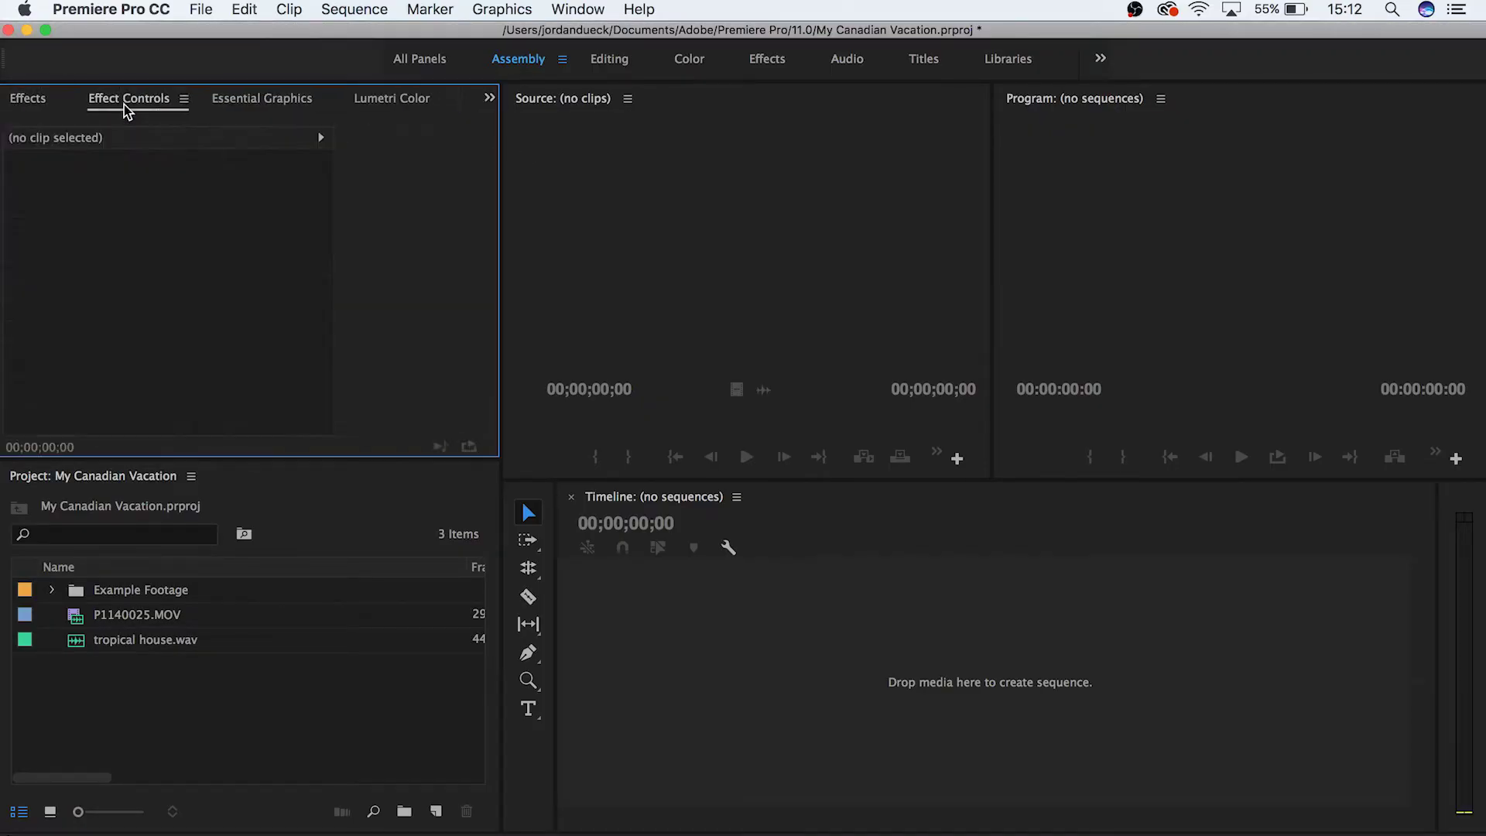
Switch the Project panel to Icon View and move P1140025.MOV into Example Footage.
click(252, 732)
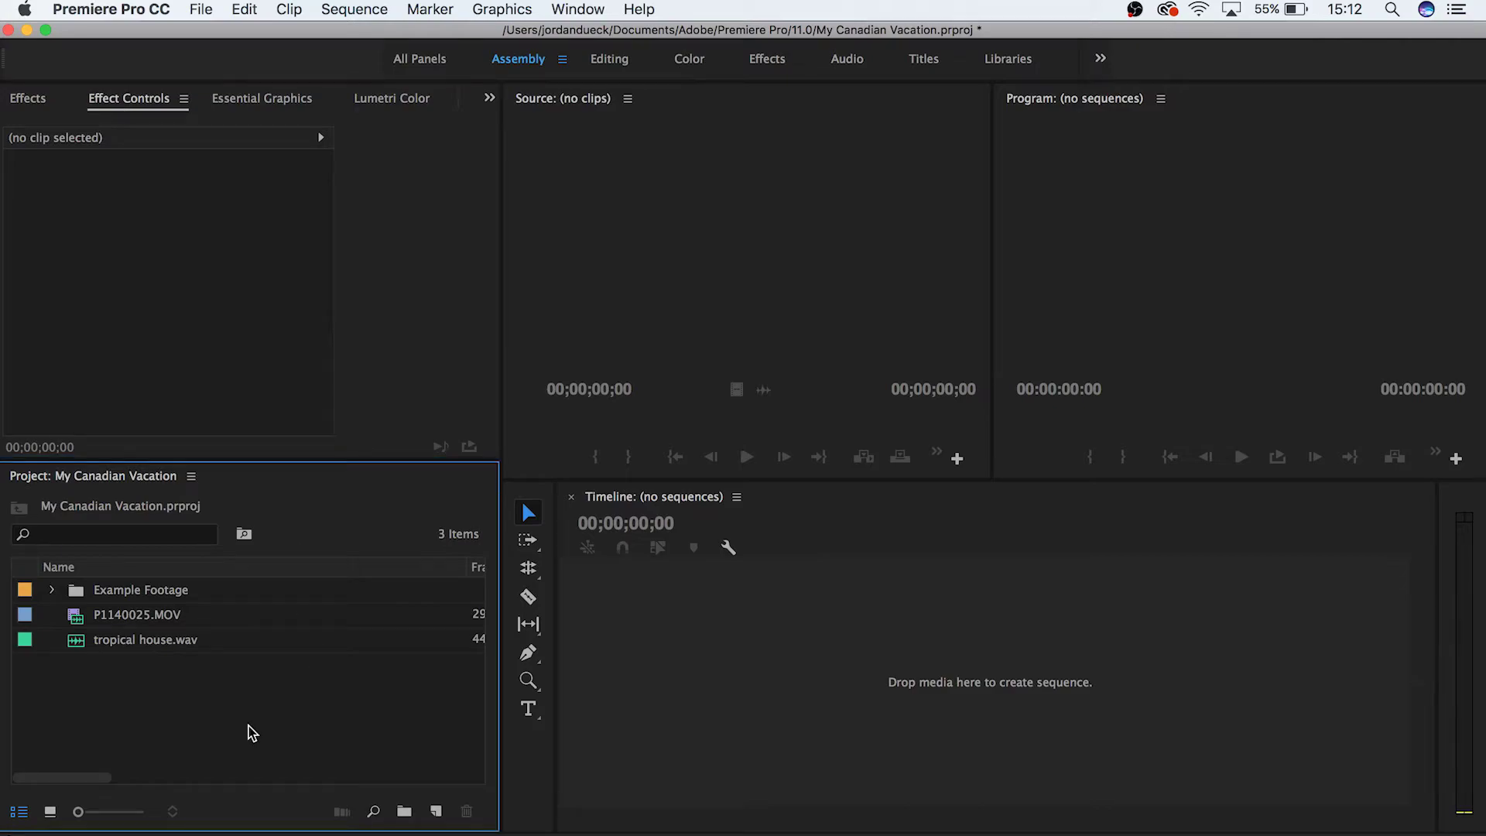
click(51, 811)
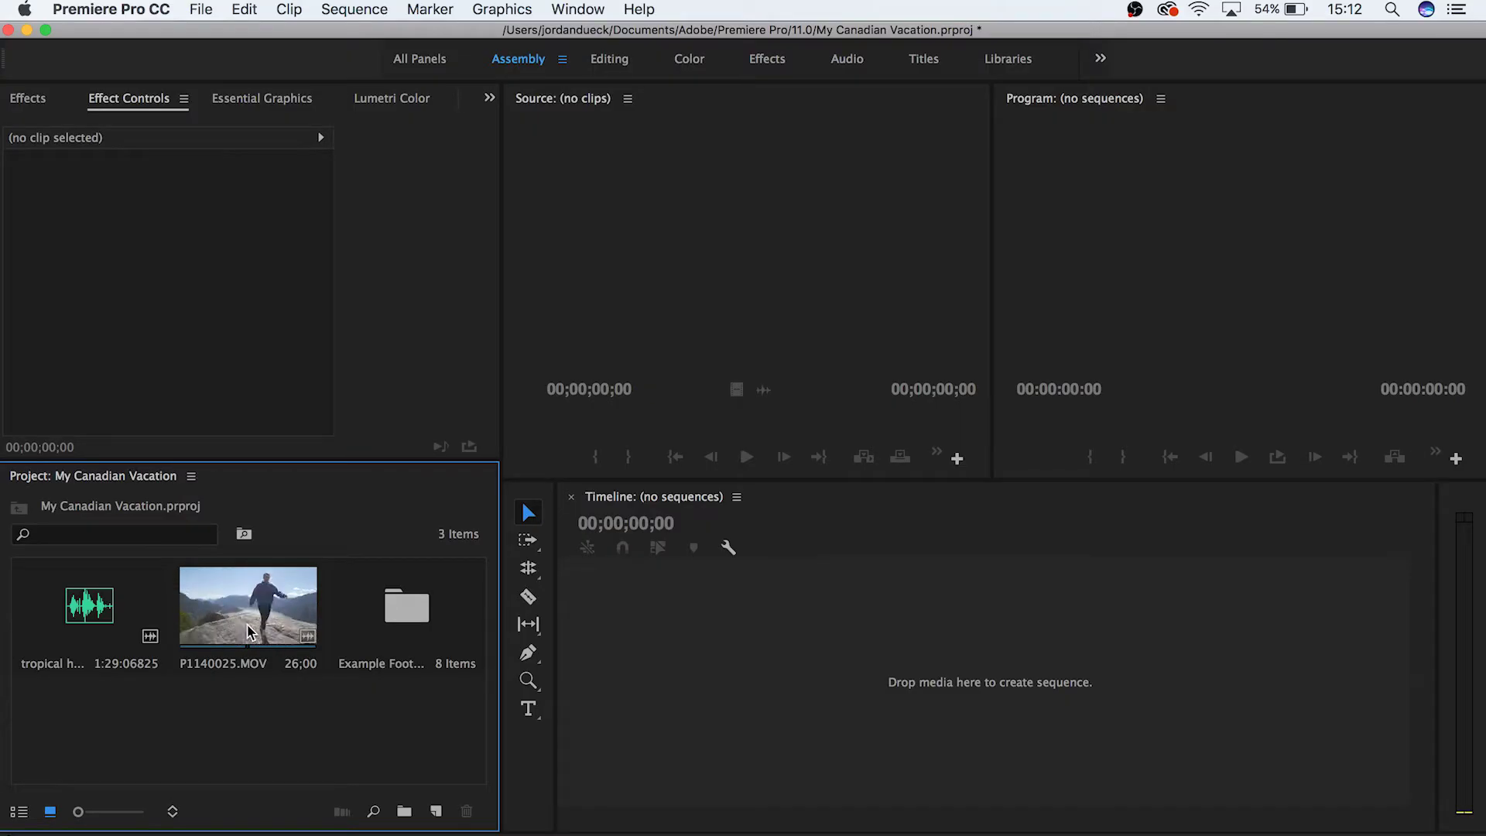
drag(249, 631, 402, 619)
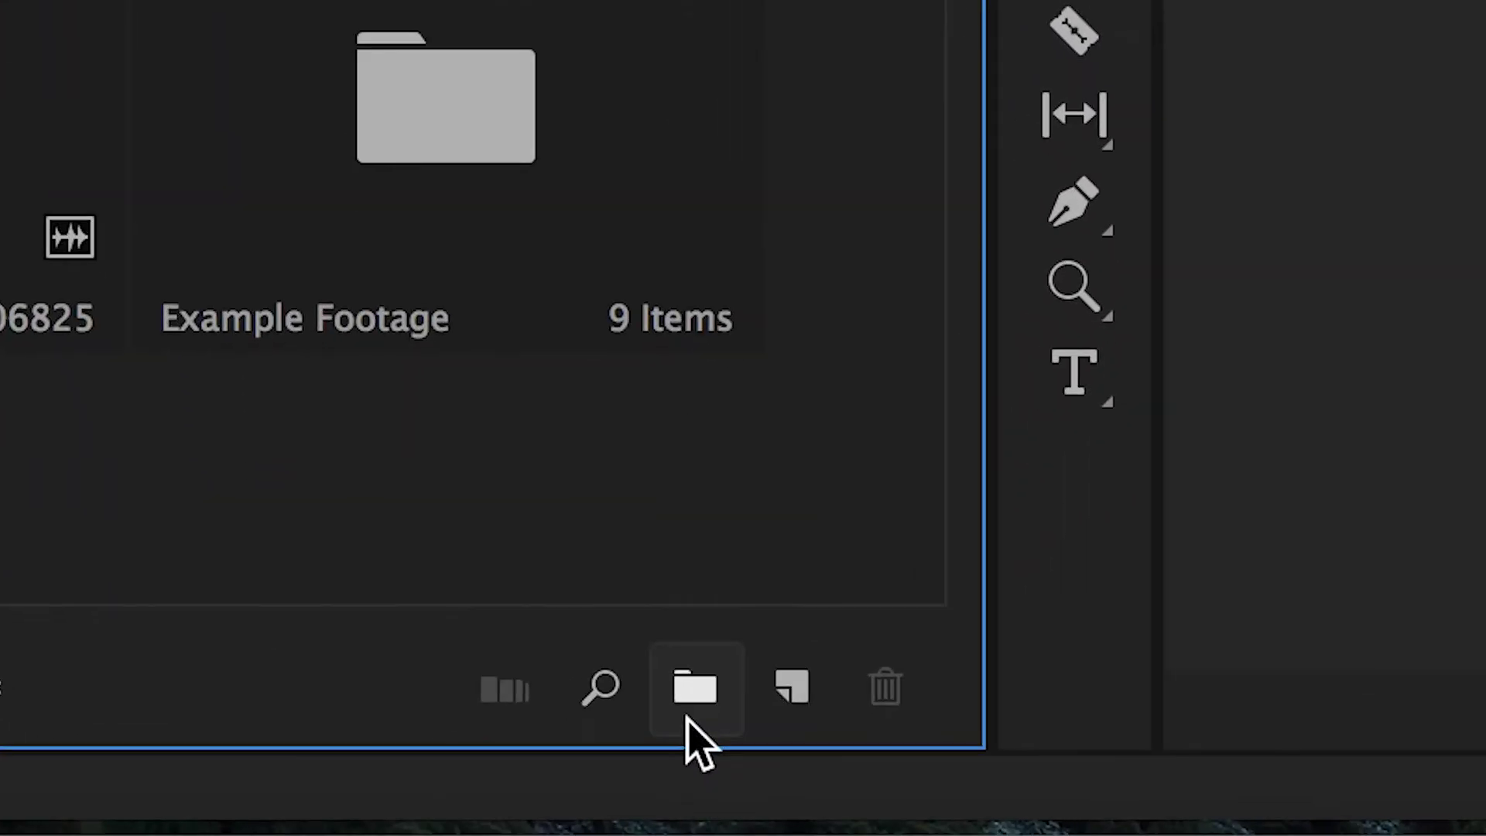
Create a new bin in the Project panel named Music.
click(689, 719)
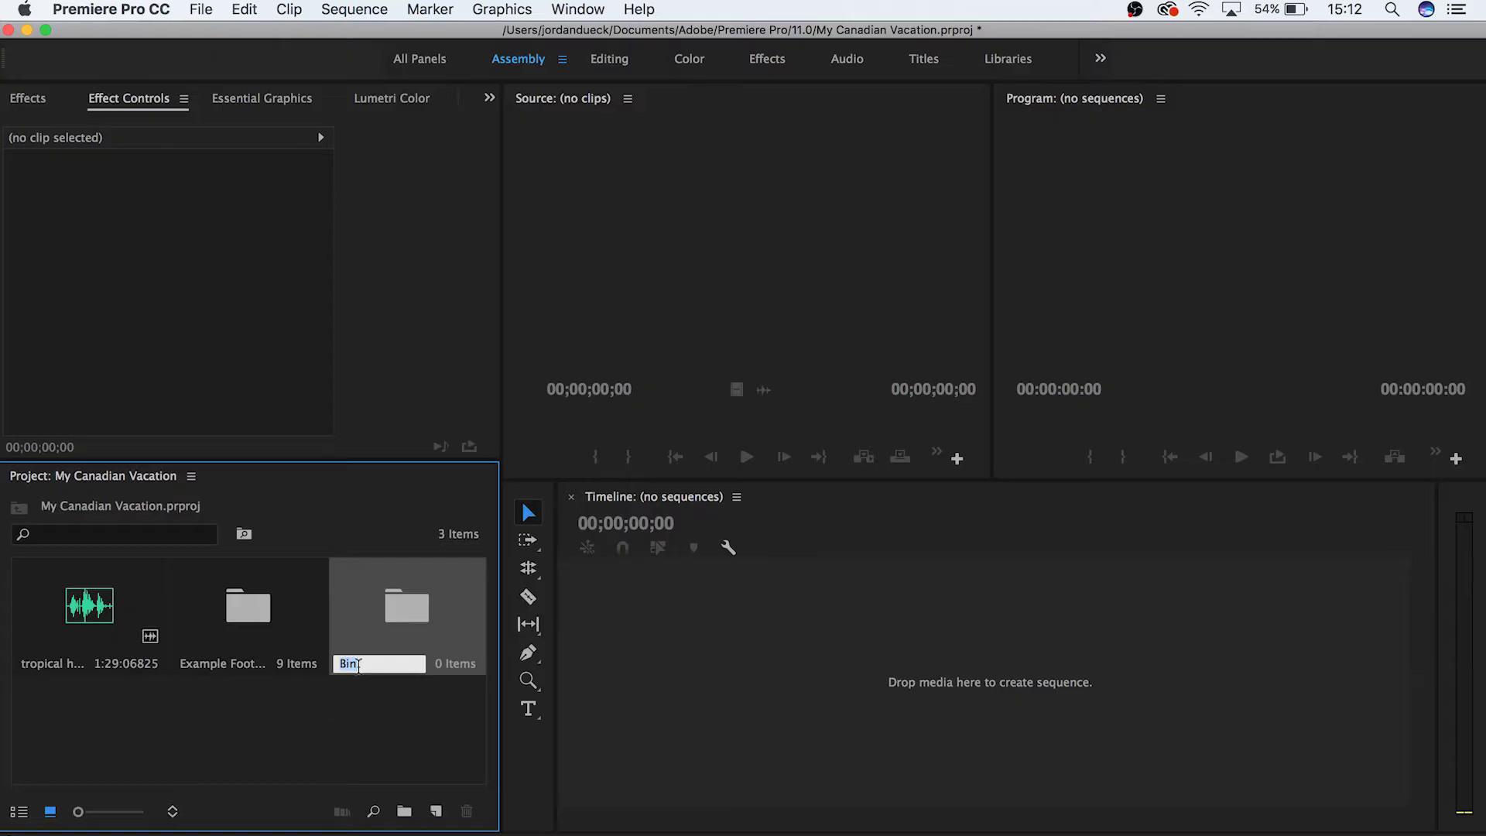
click(363, 728)
click(374, 646)
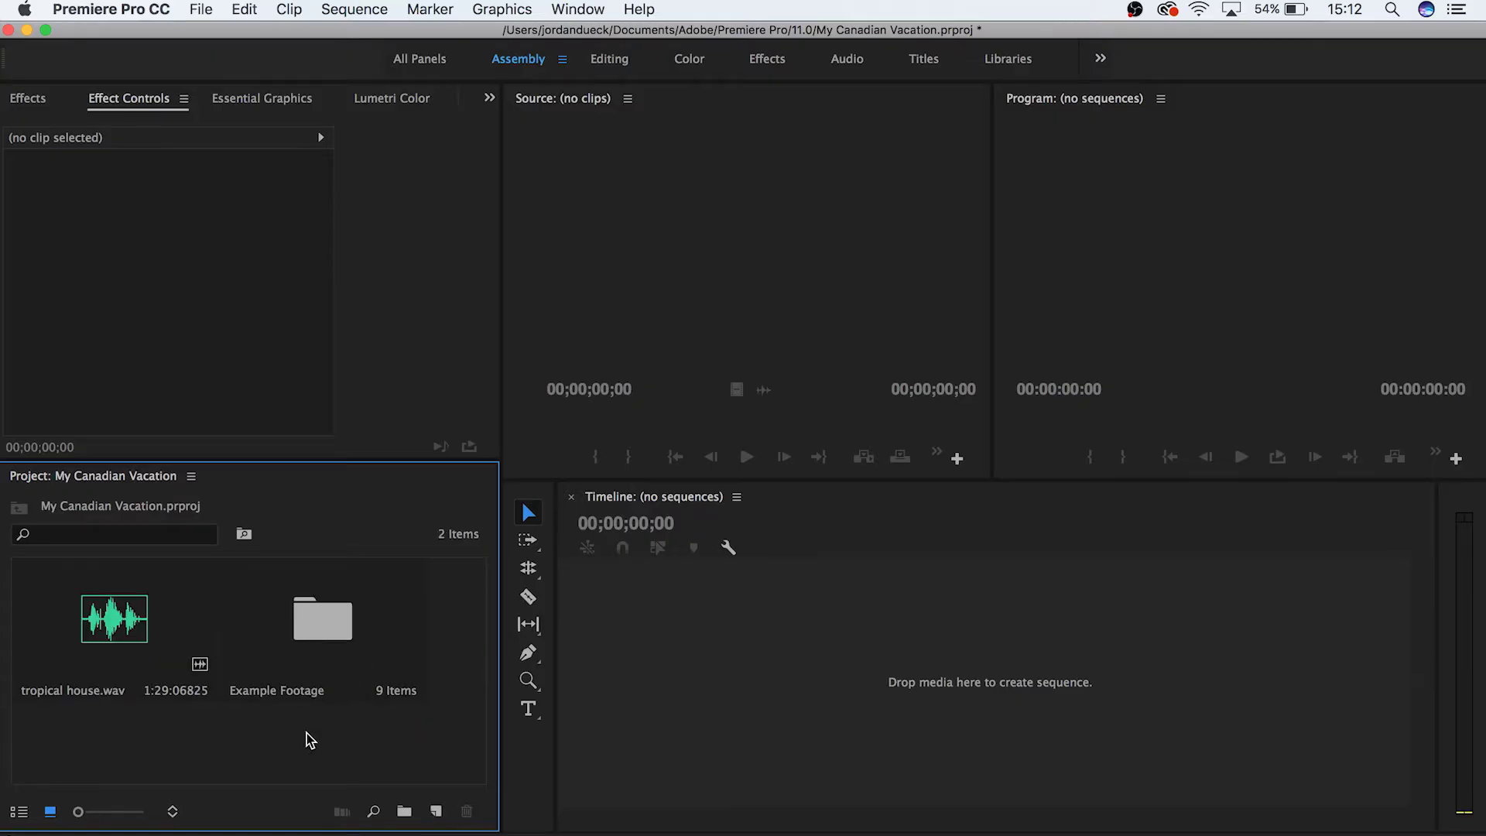
right_click(306, 733)
click(350, 704)
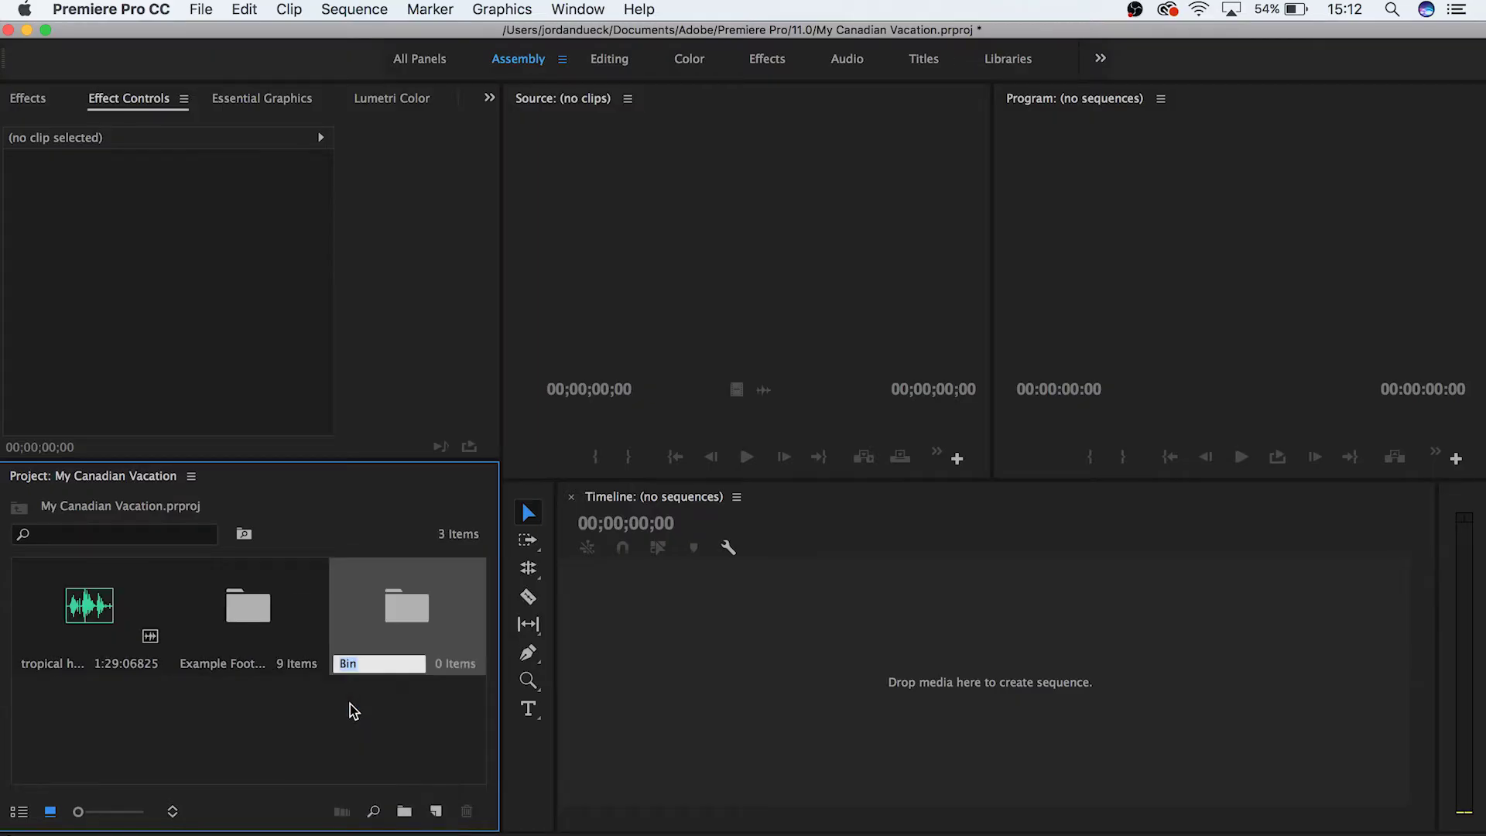
text(Music)
key(Tab)
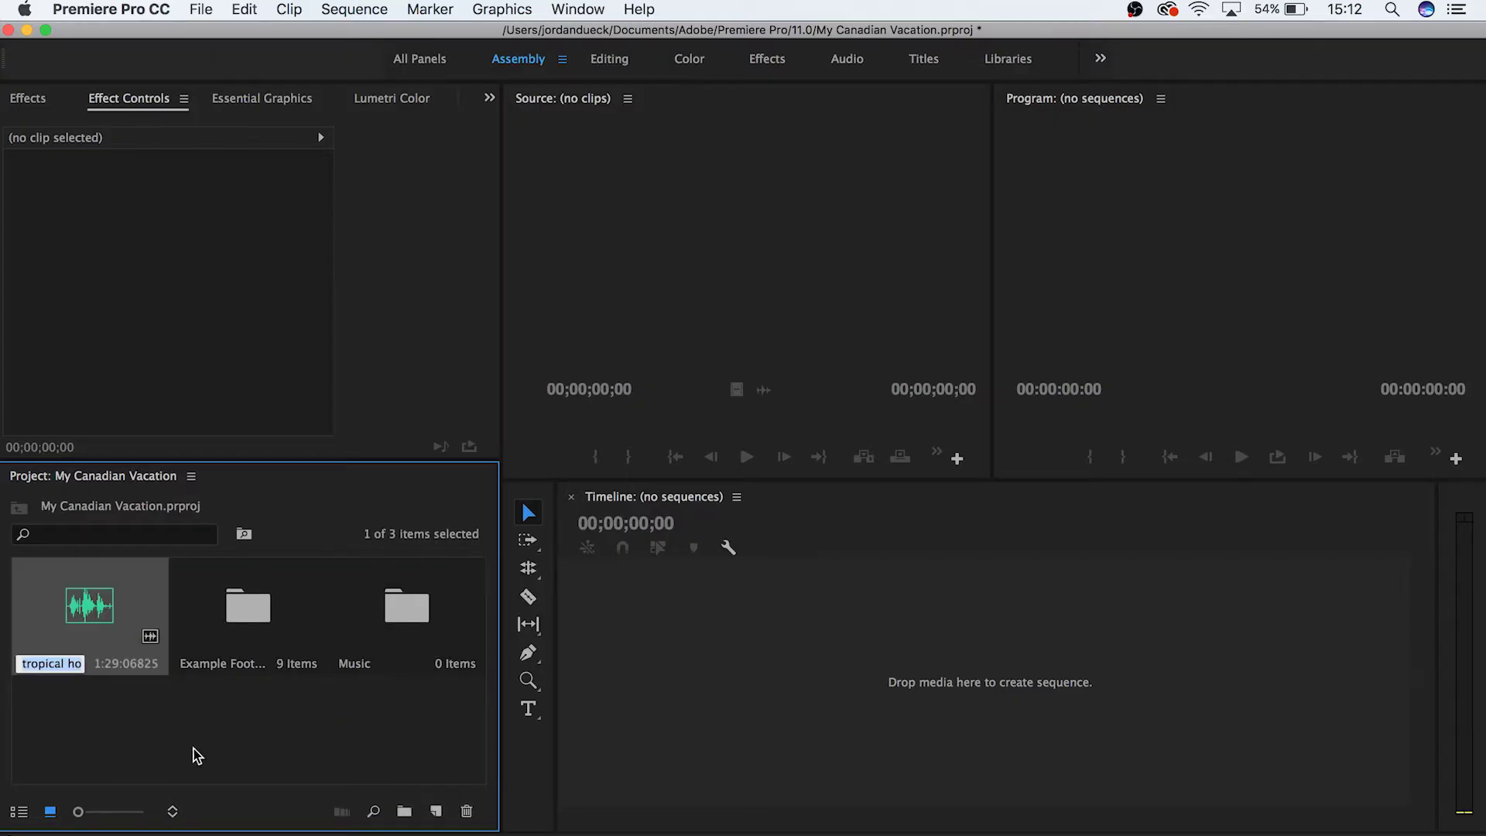
Move tropical house.wav into the Music bin and check it in its own window.
click(149, 746)
drag(99, 630, 411, 625)
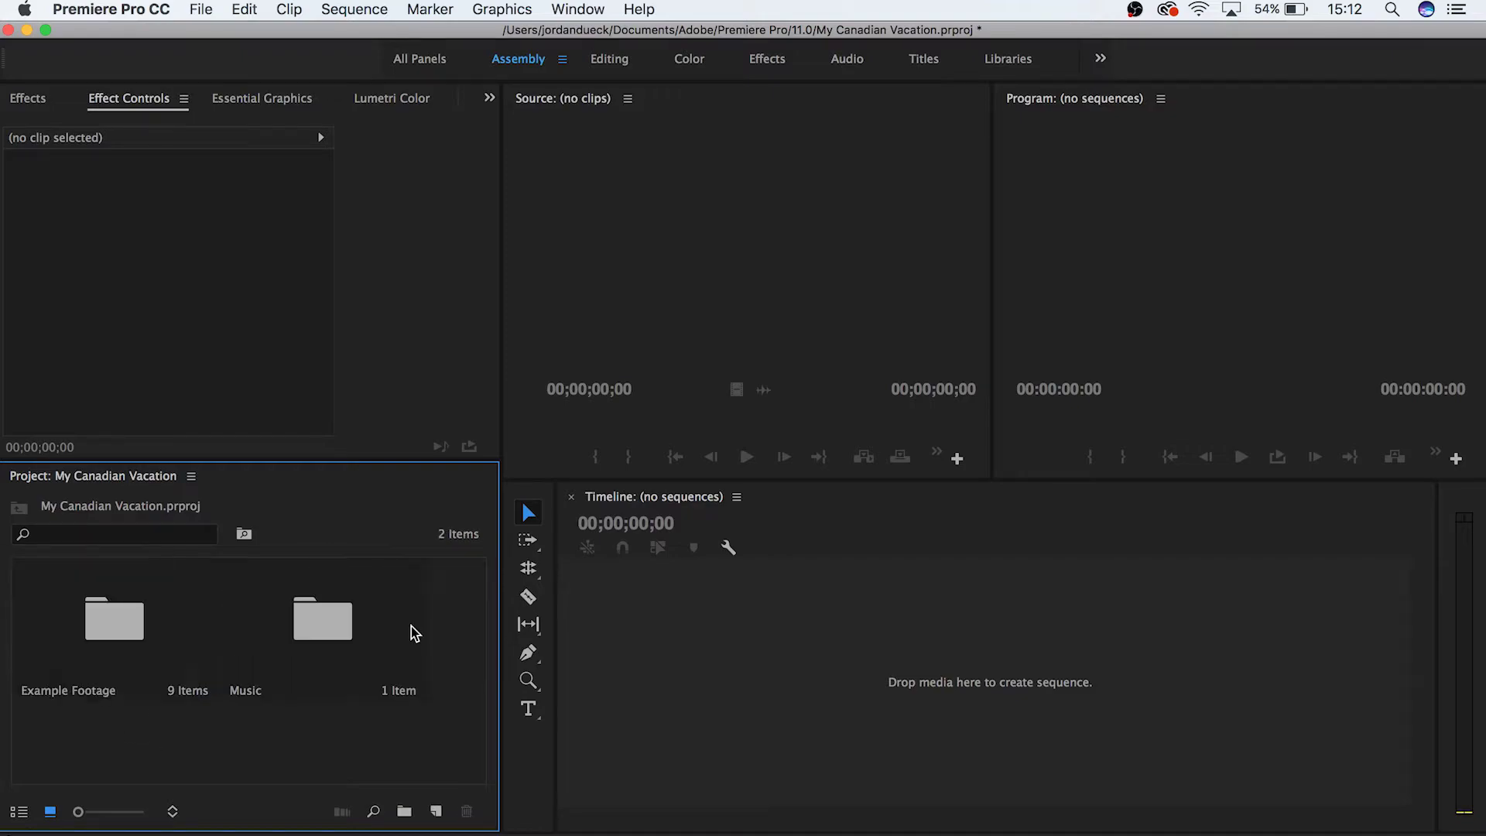
double_click(321, 623)
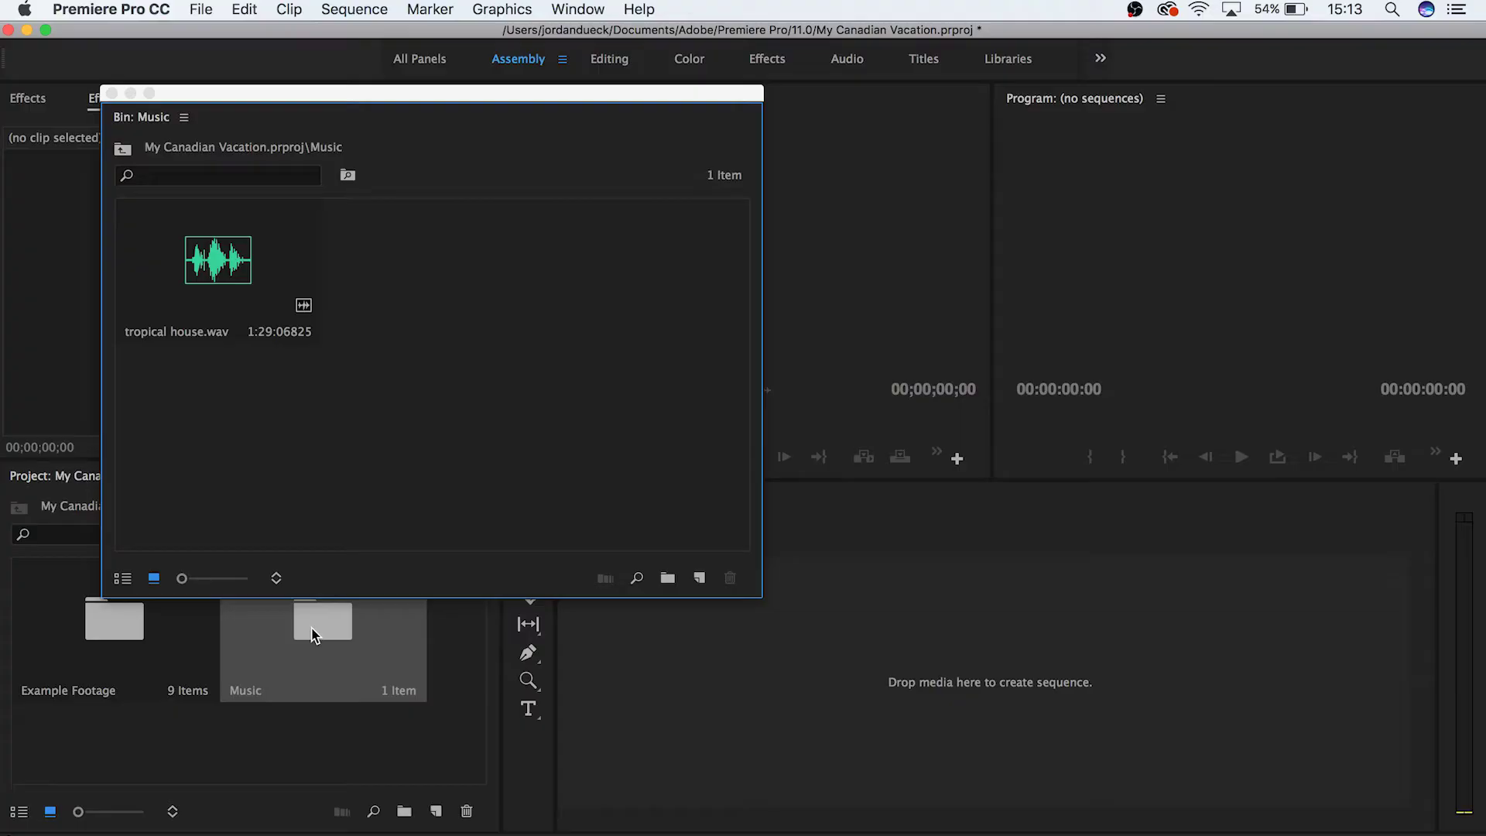
click(110, 93)
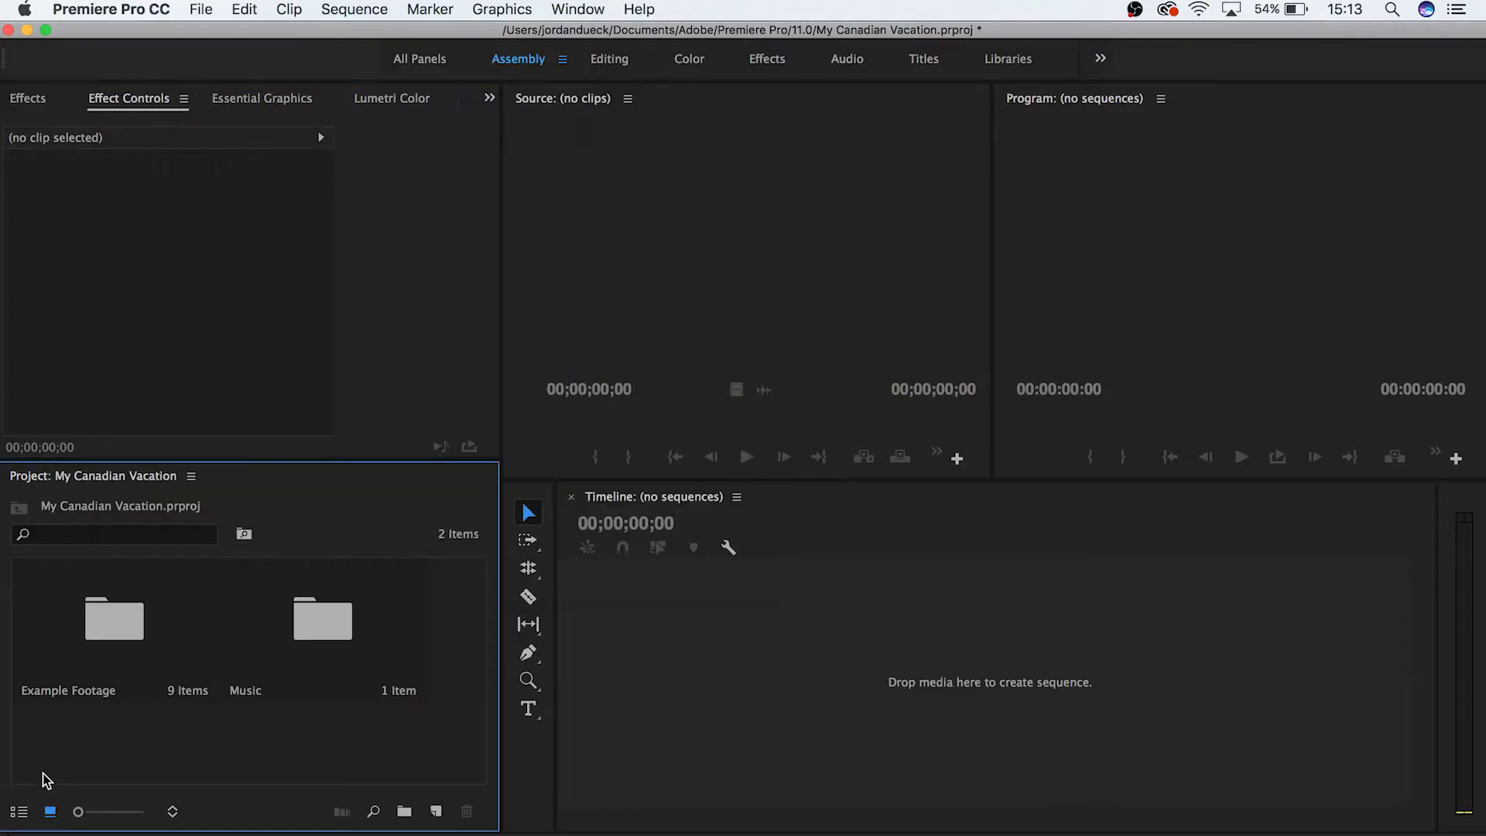
Switch the Project panel to List View and keep the Music bin's name.
click(18, 811)
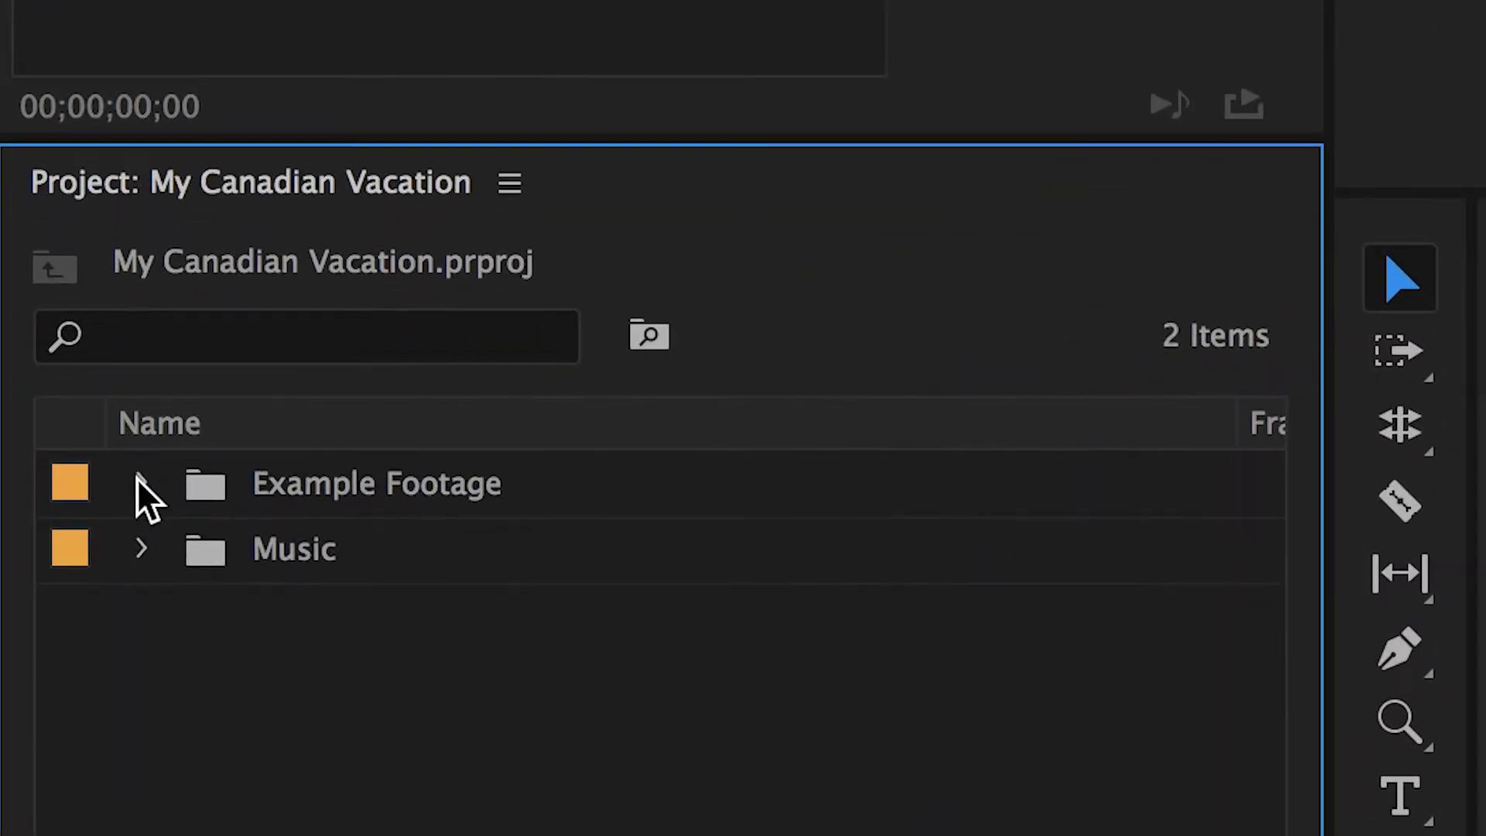
click(137, 477)
click(137, 477)
click(310, 557)
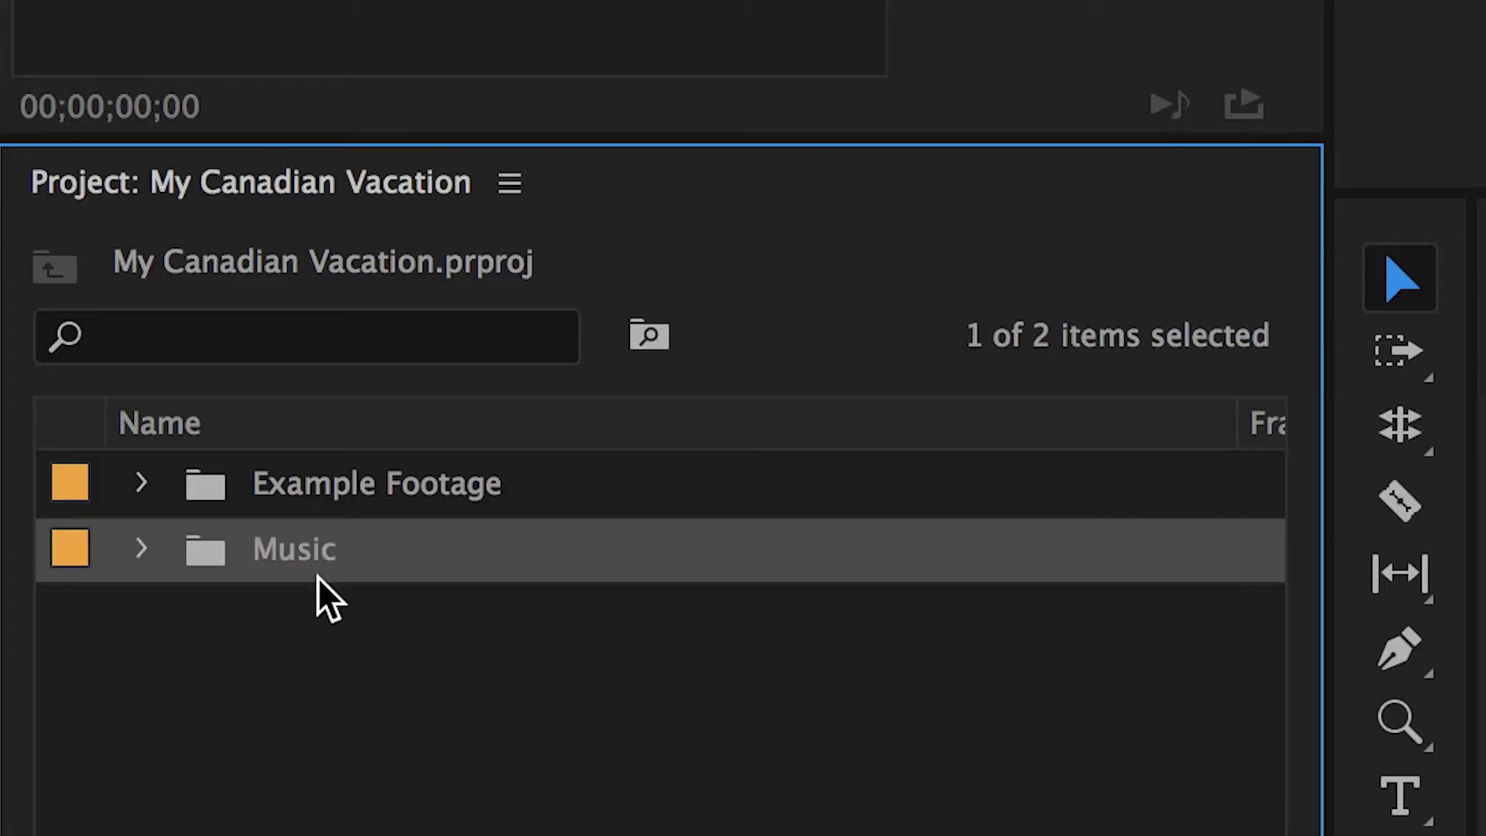
click(306, 549)
click(331, 671)
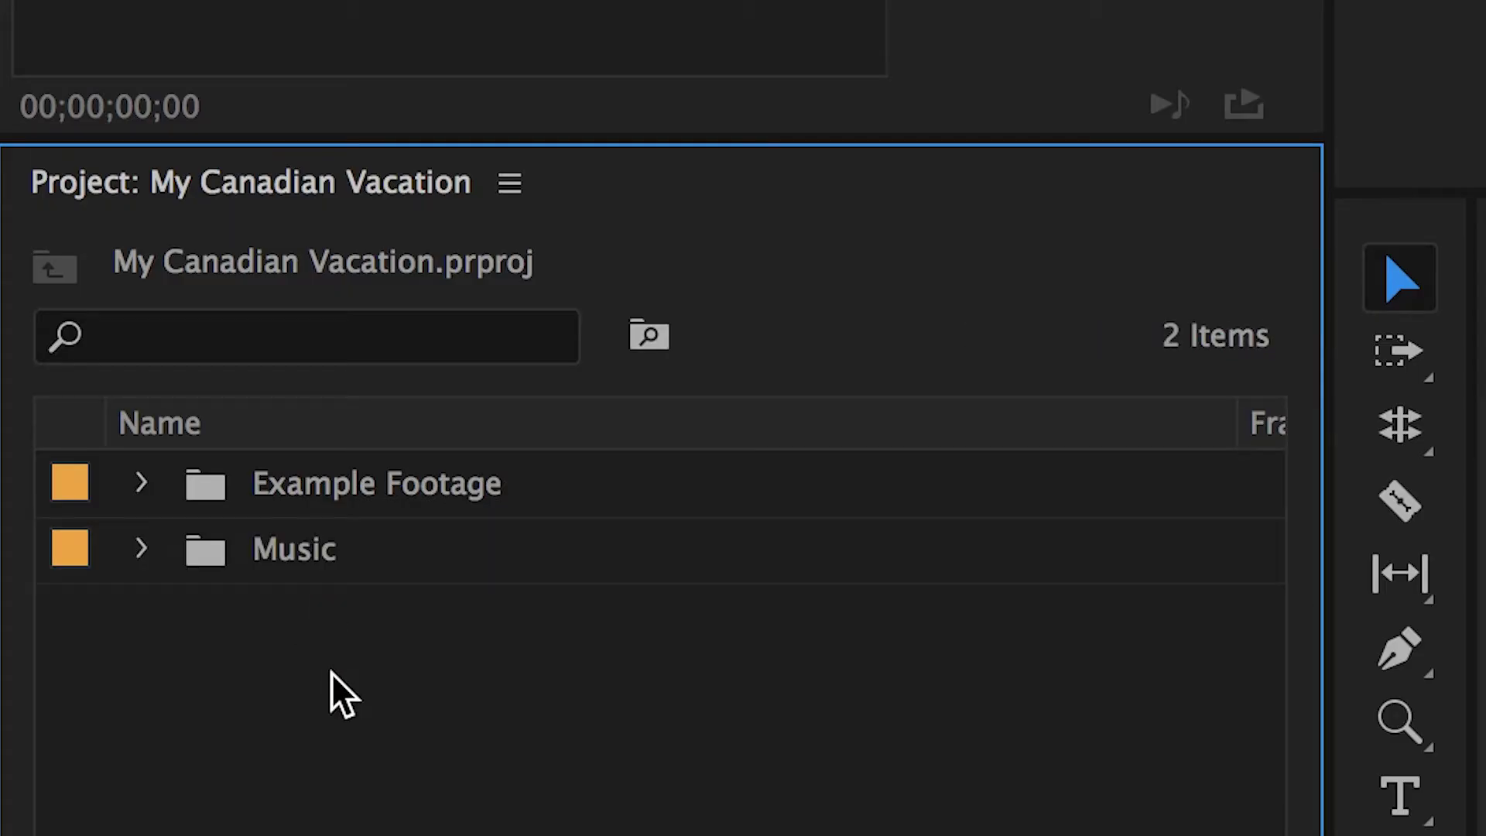
right_click(313, 568)
click(465, 611)
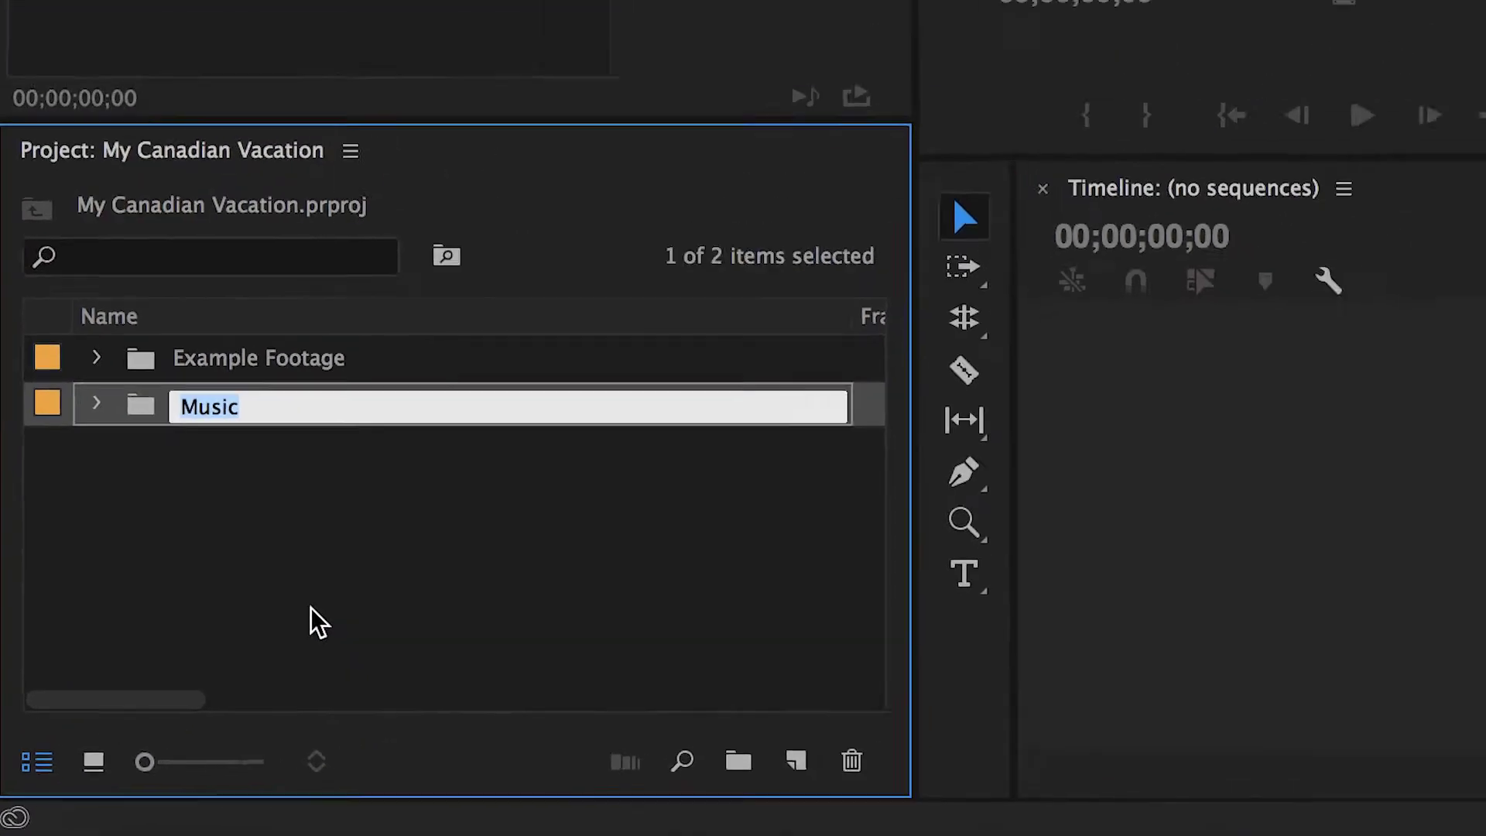
click(166, 688)
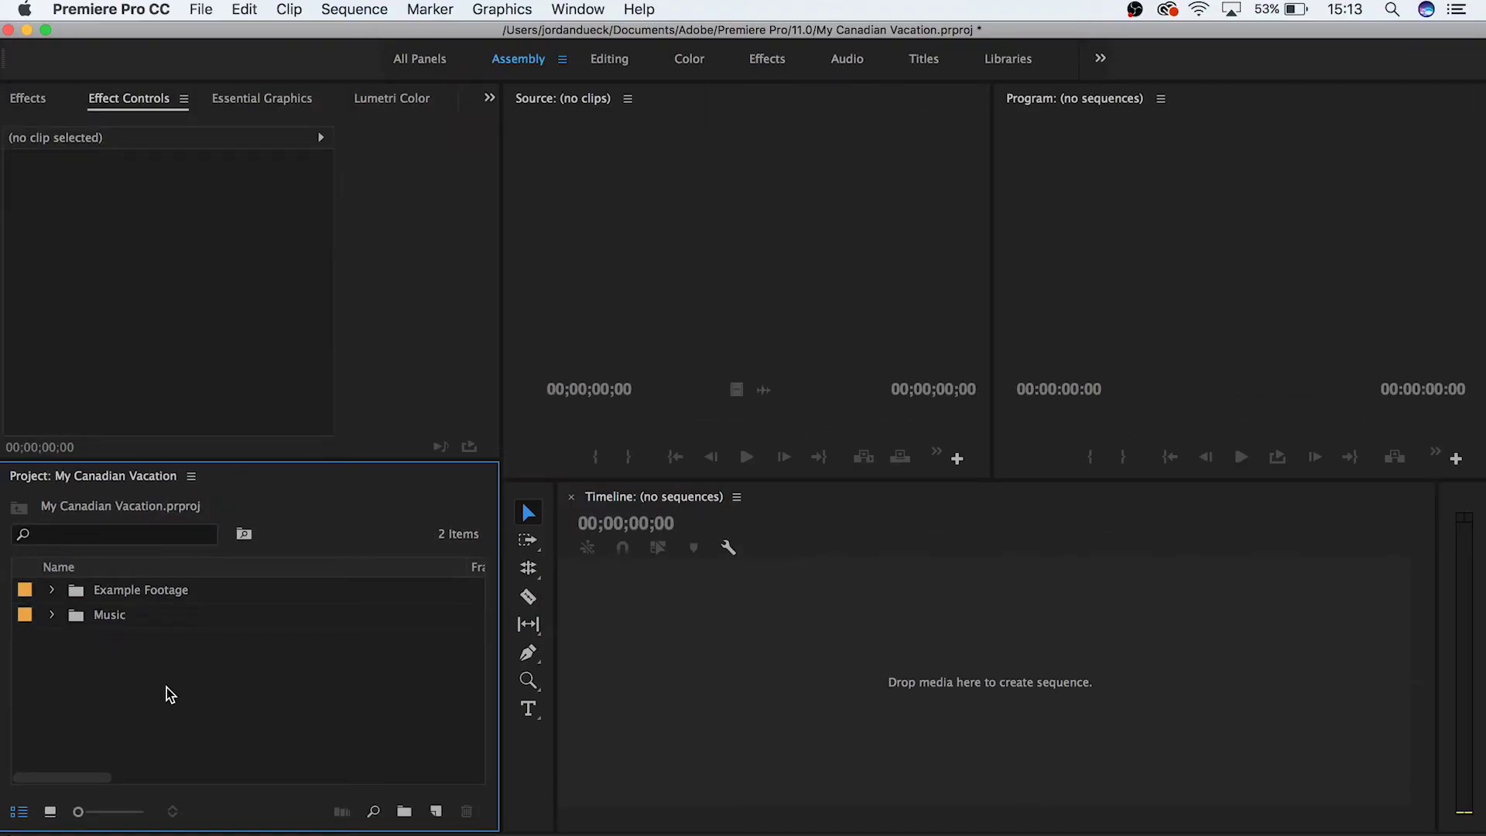
With the empty Timeline focused, show the File > New options.
click(680, 685)
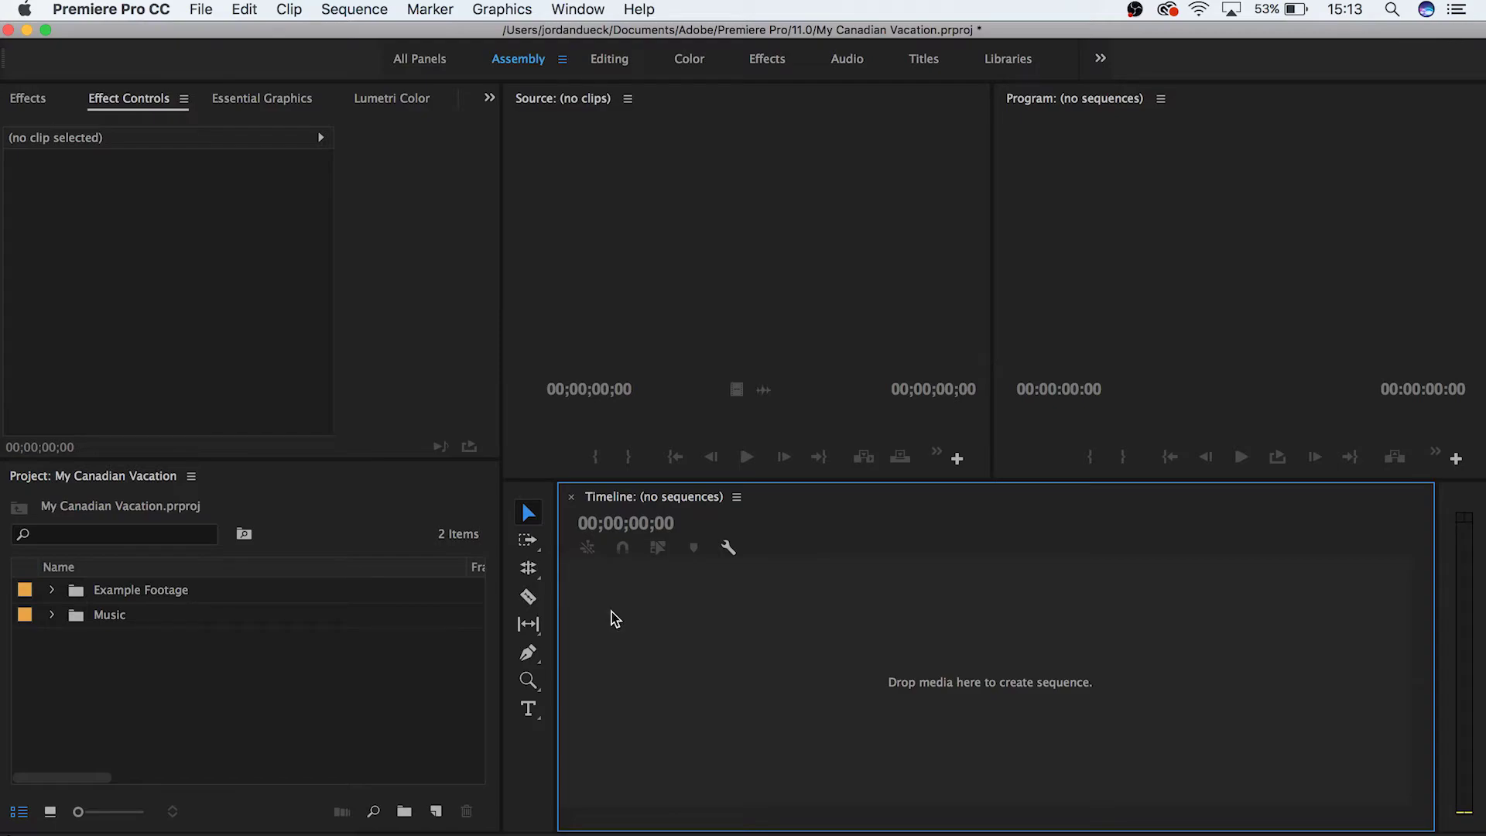
click(217, 11)
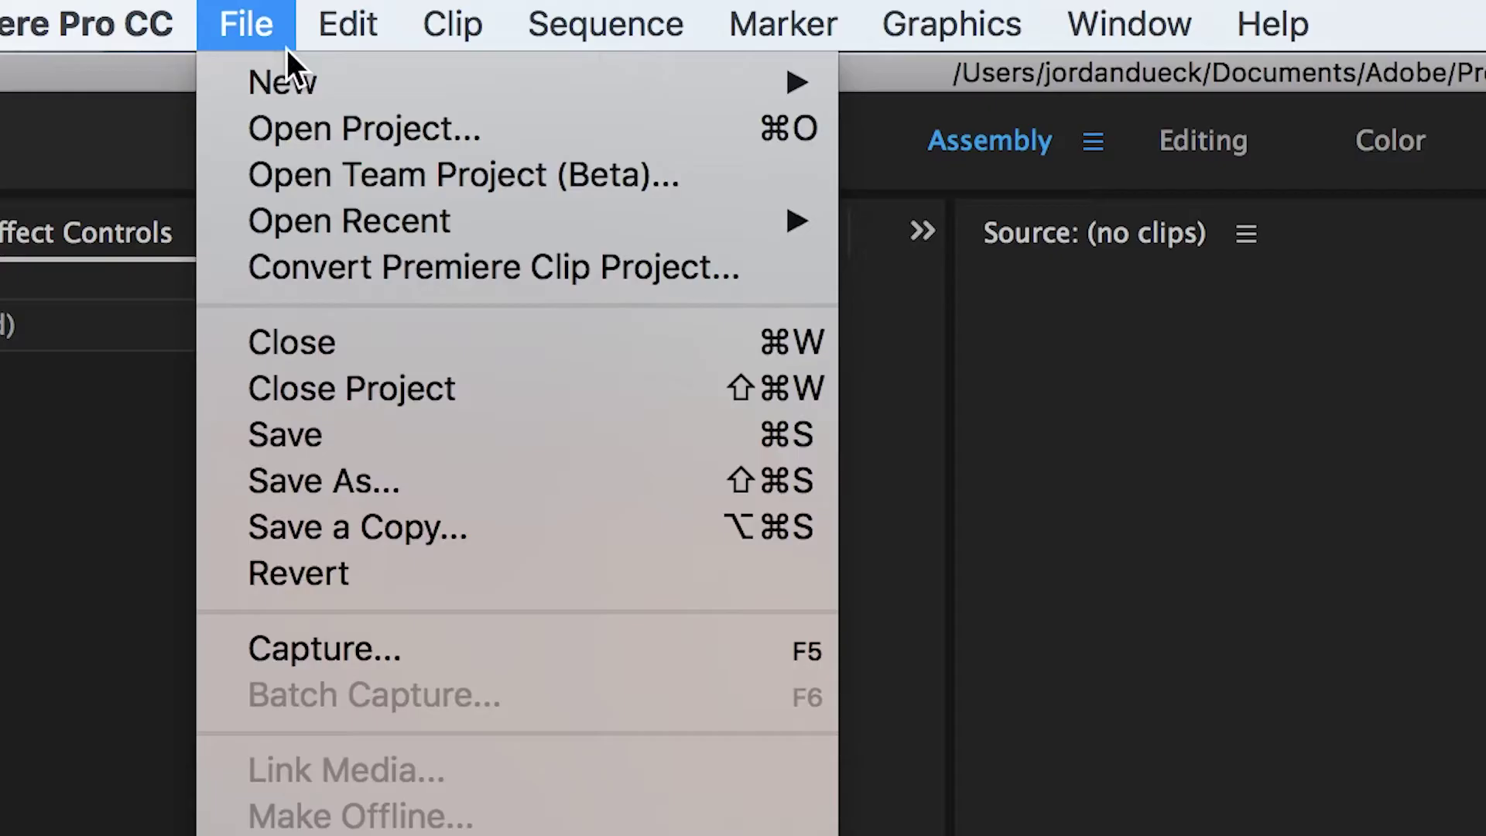
mouse_move(294, 82)
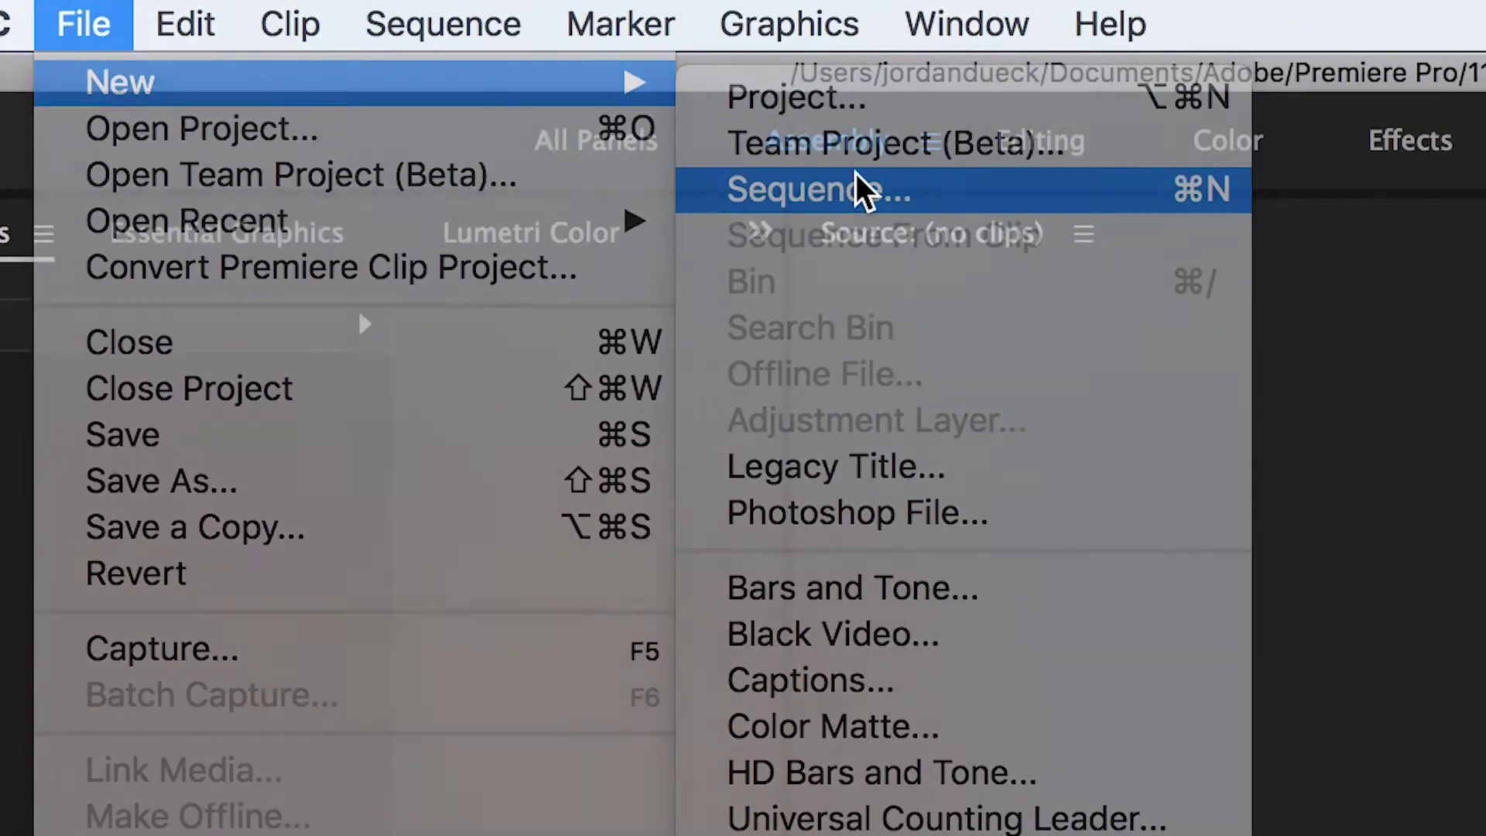
click(1015, 177)
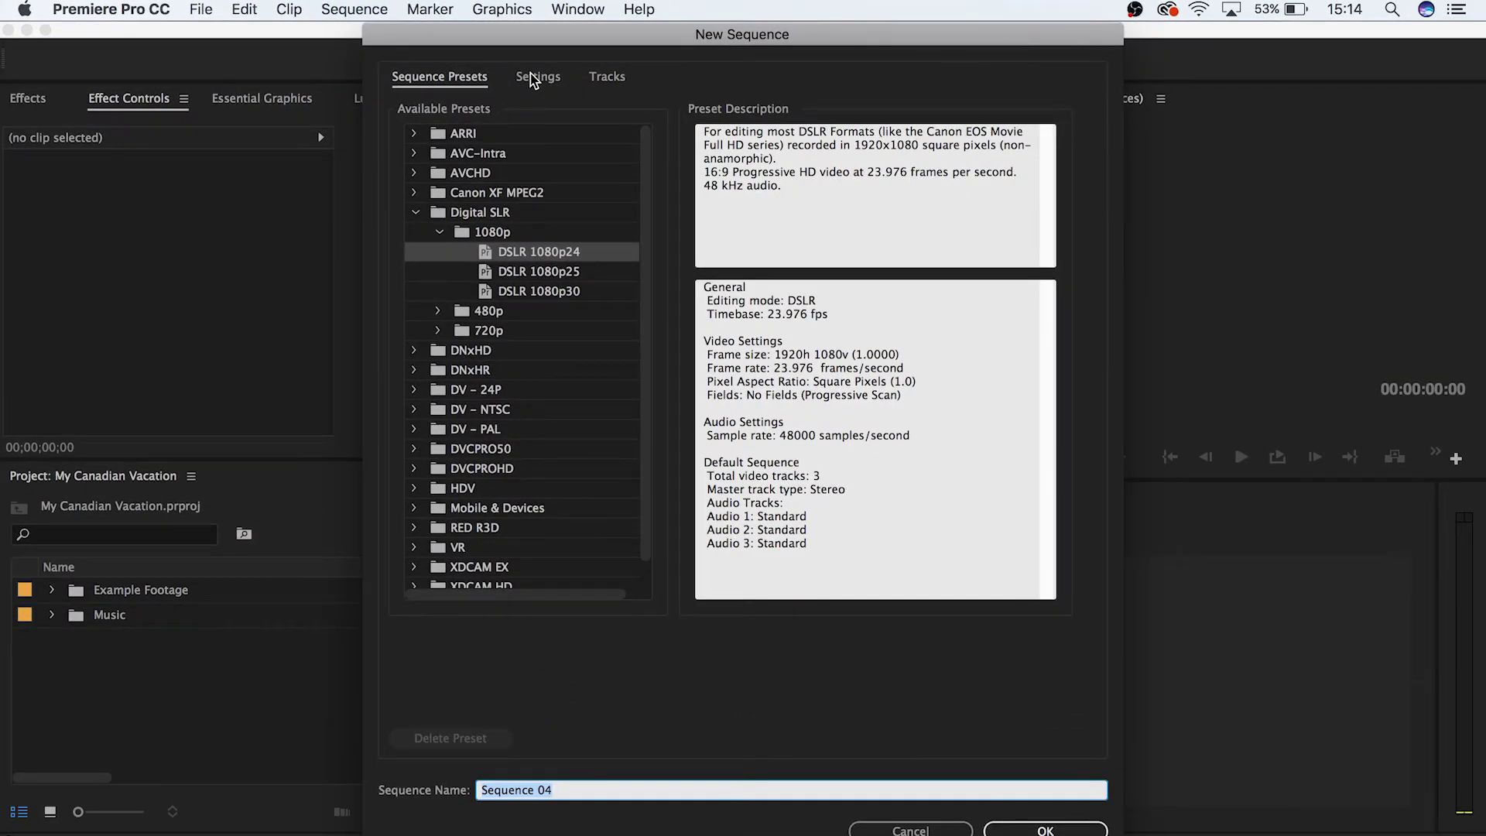
scroll(511, 464, down, 1)
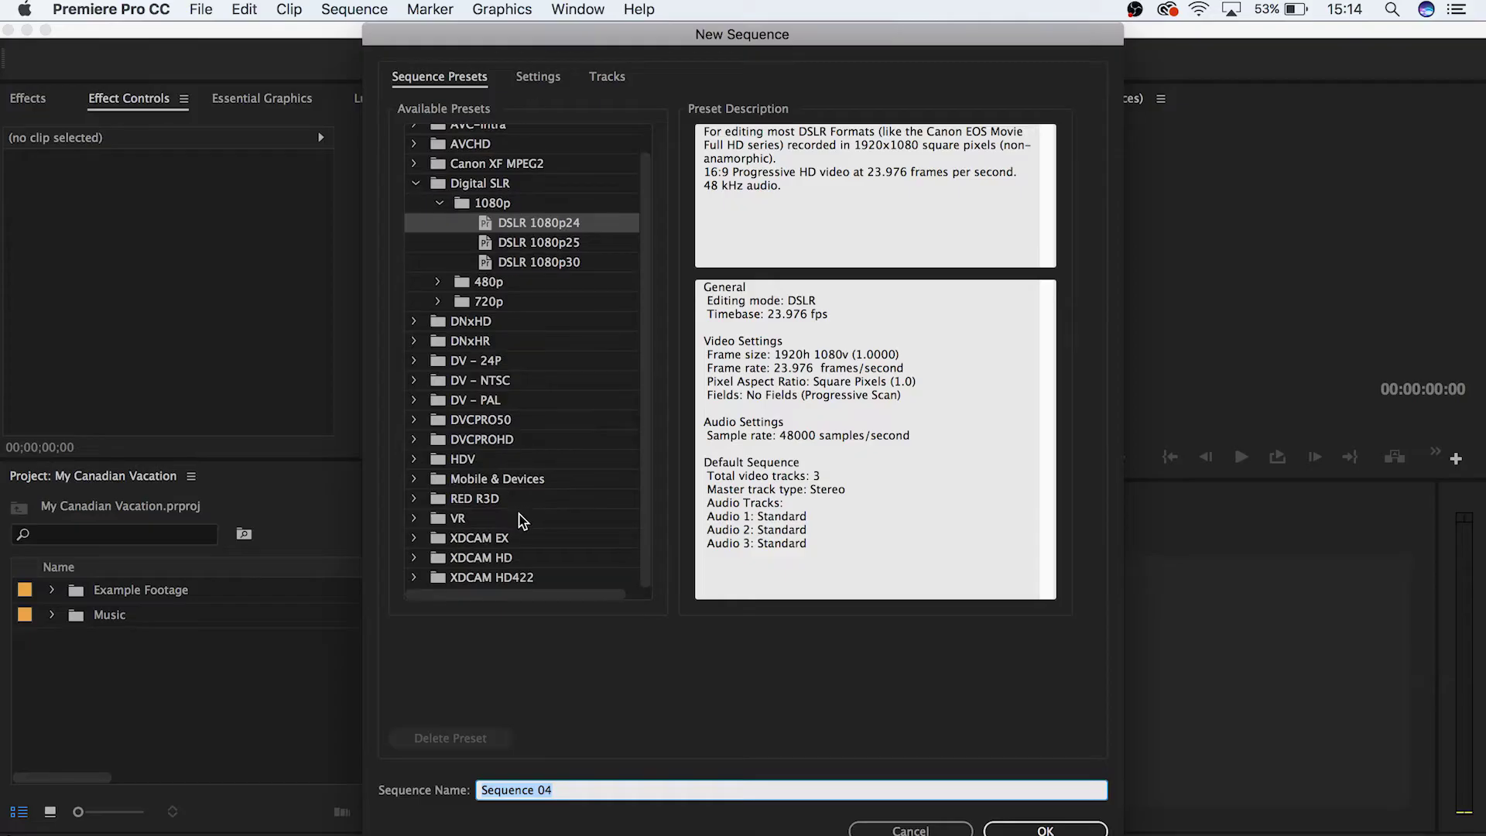
scroll(523, 522, up, 1)
click(417, 213)
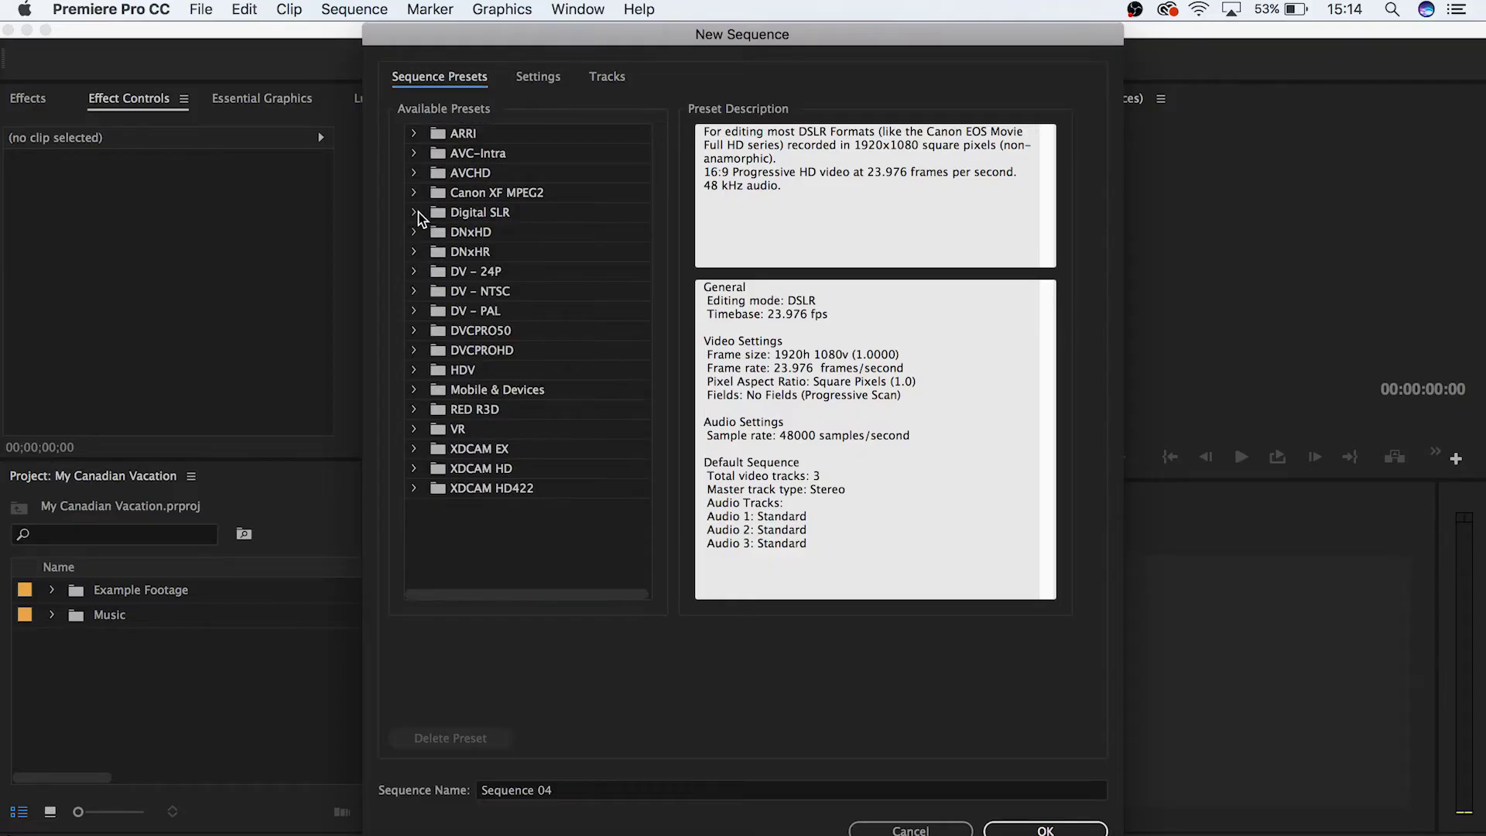
click(417, 213)
click(440, 233)
click(440, 233)
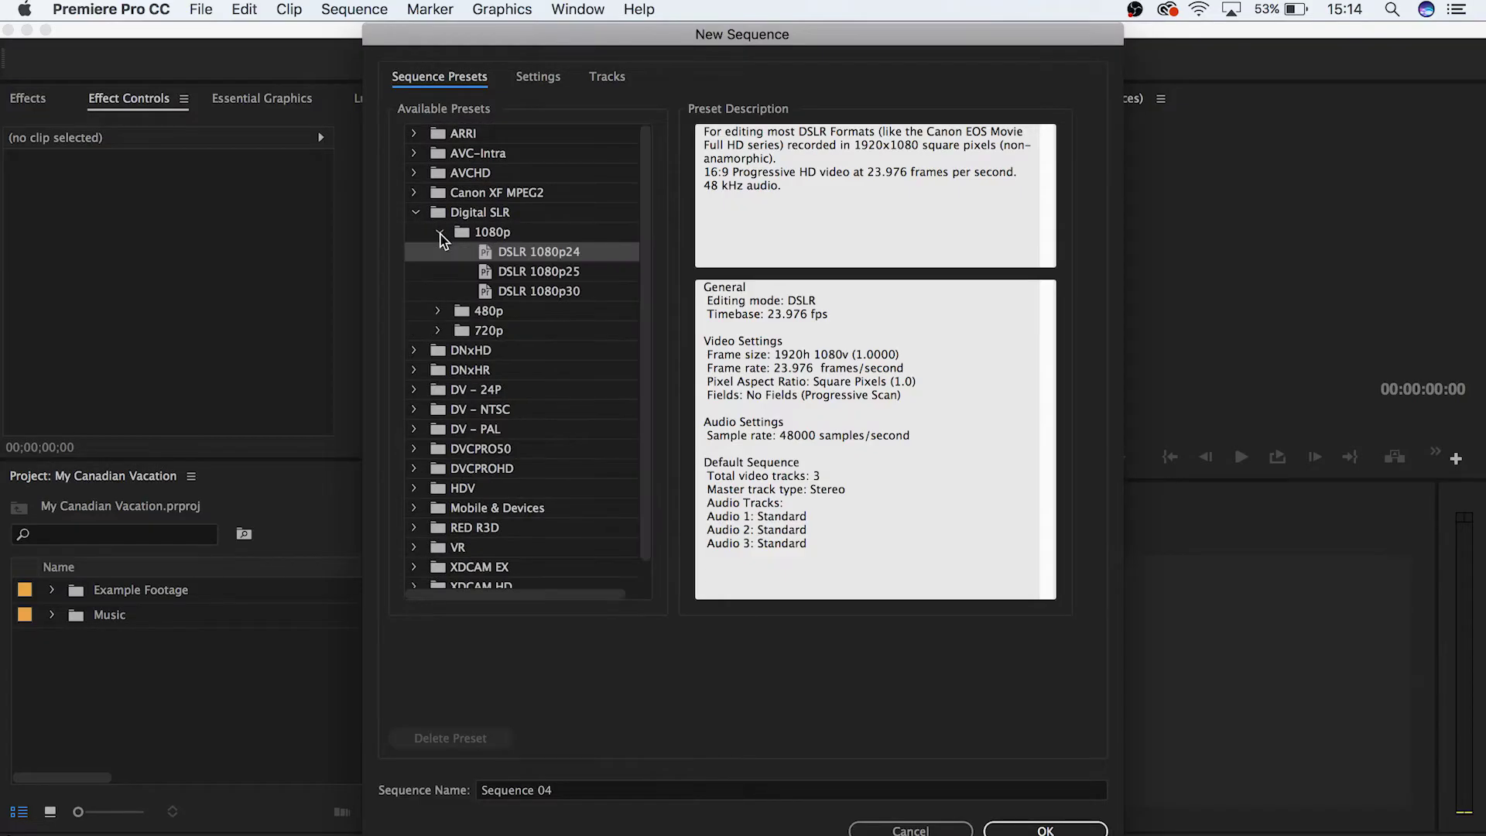
click(526, 291)
click(560, 273)
click(557, 253)
click(891, 829)
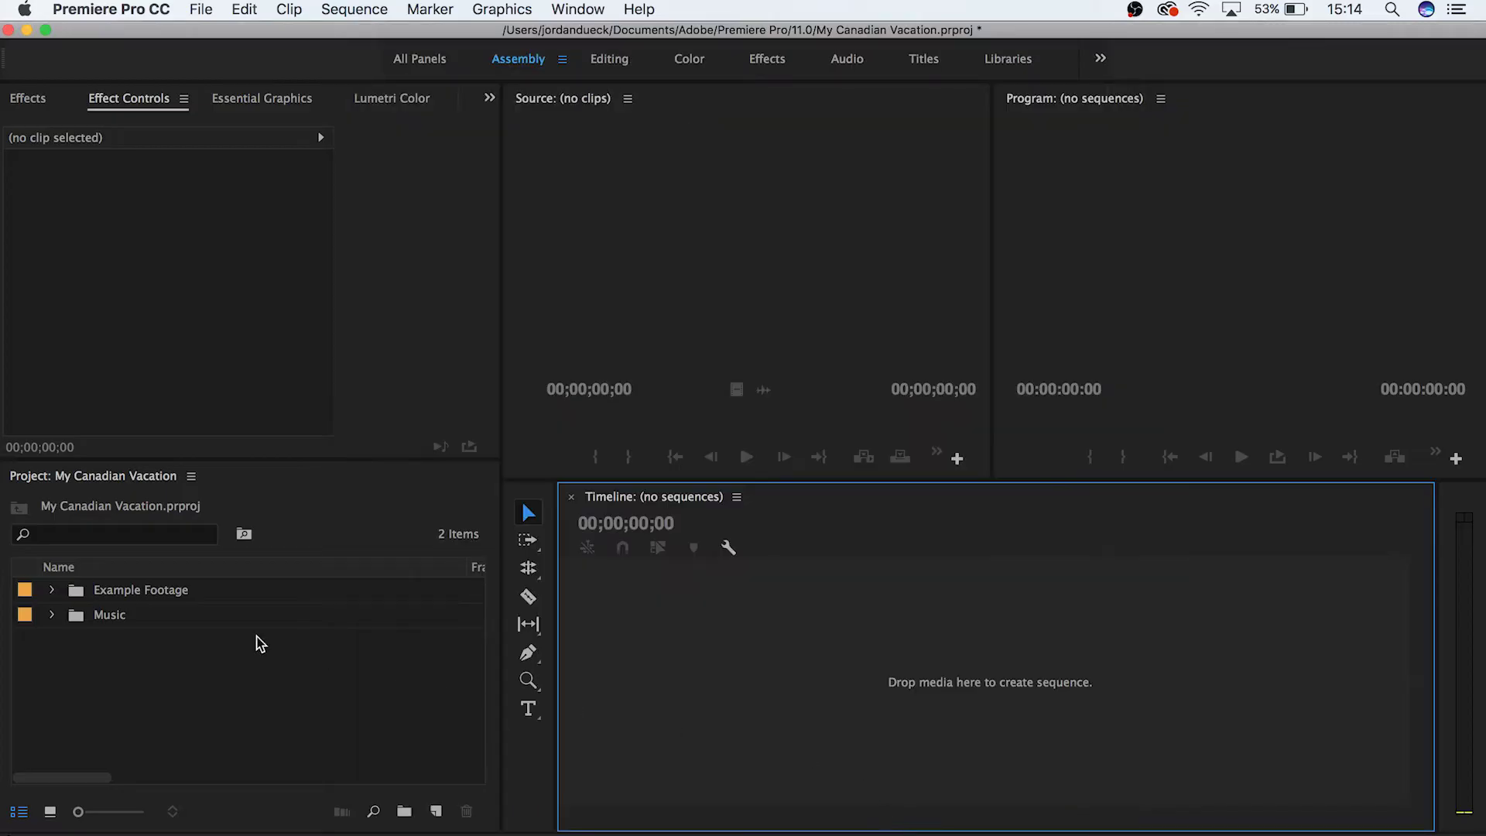
Create a 186A4903 sequence from 186A4903.MOV, then delete its clip from the timeline.
click(51, 591)
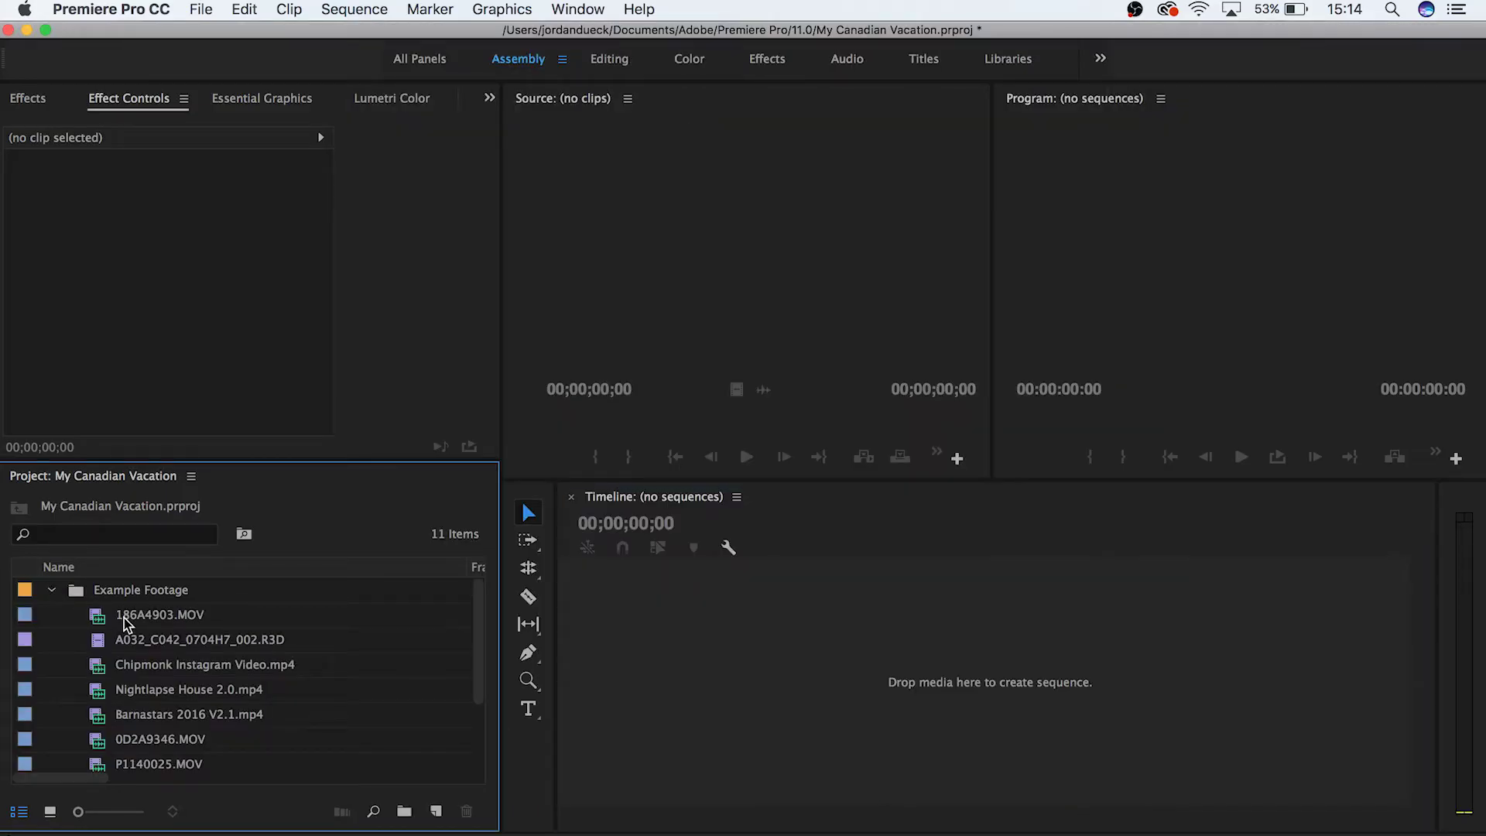
drag(124, 616, 654, 634)
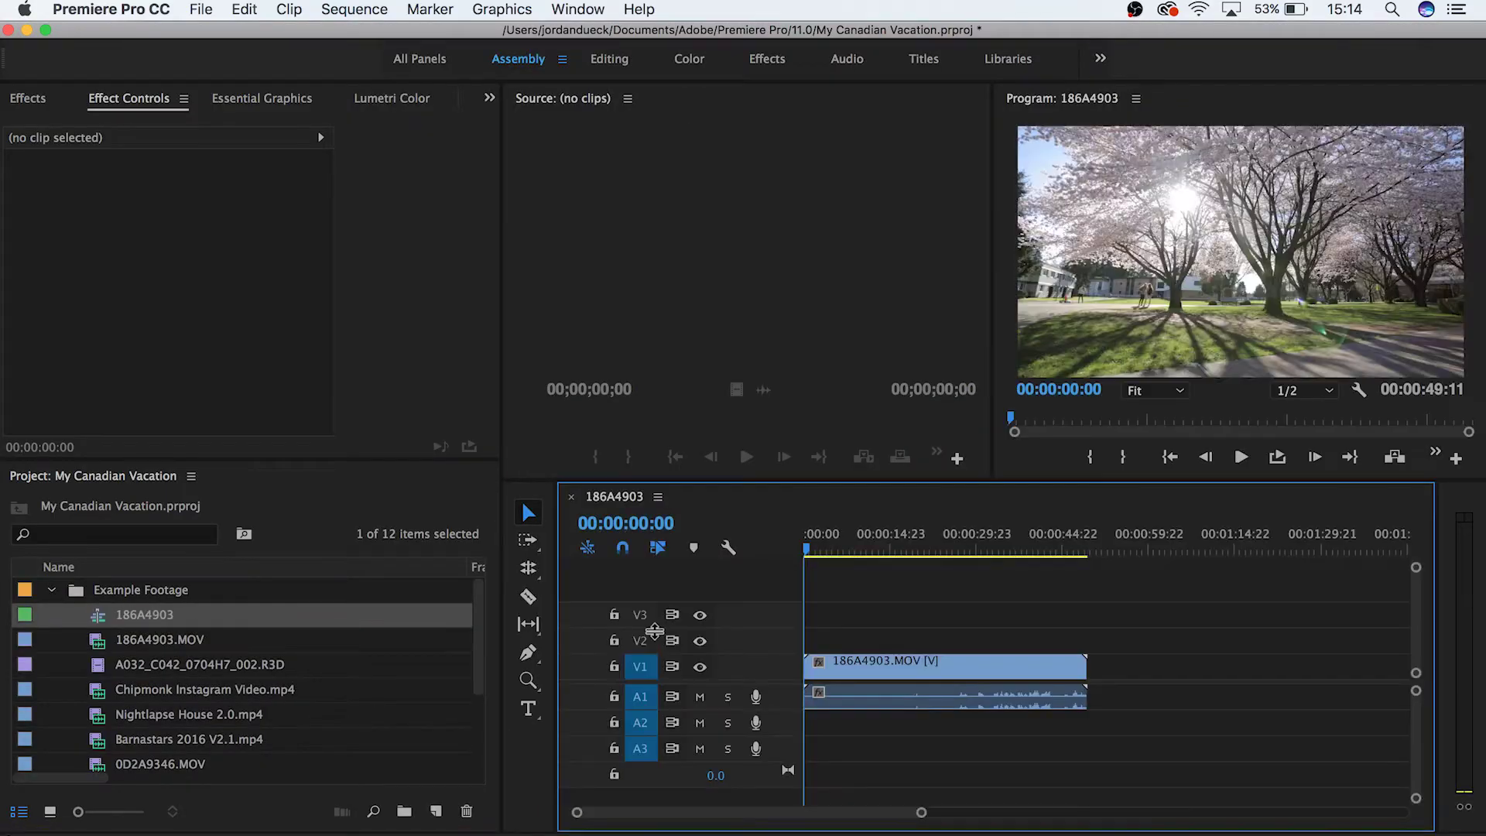
key(super+z)
right_click(134, 615)
scroll(331, 700, down, 10)
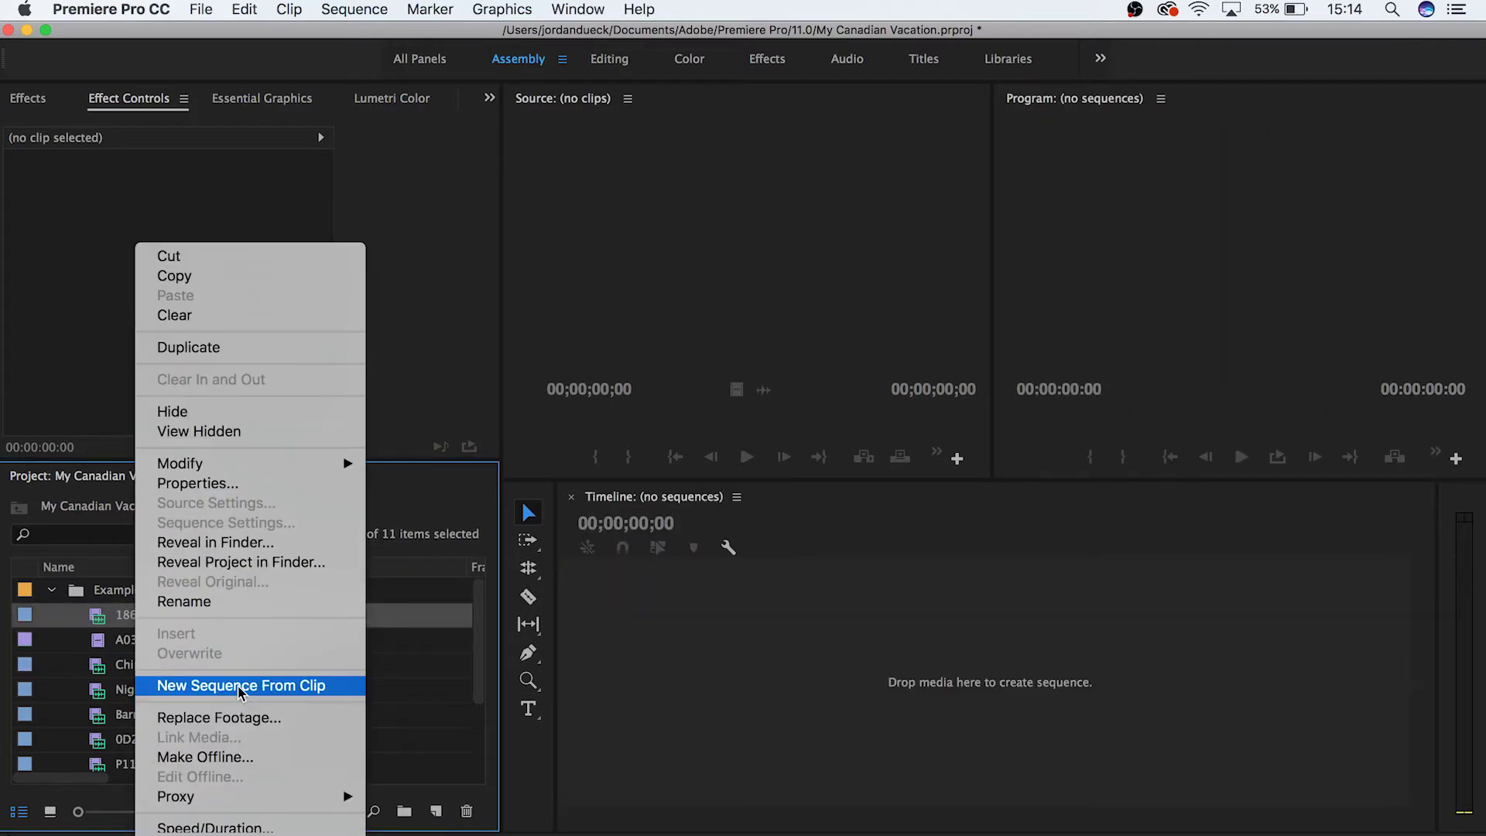
click(239, 691)
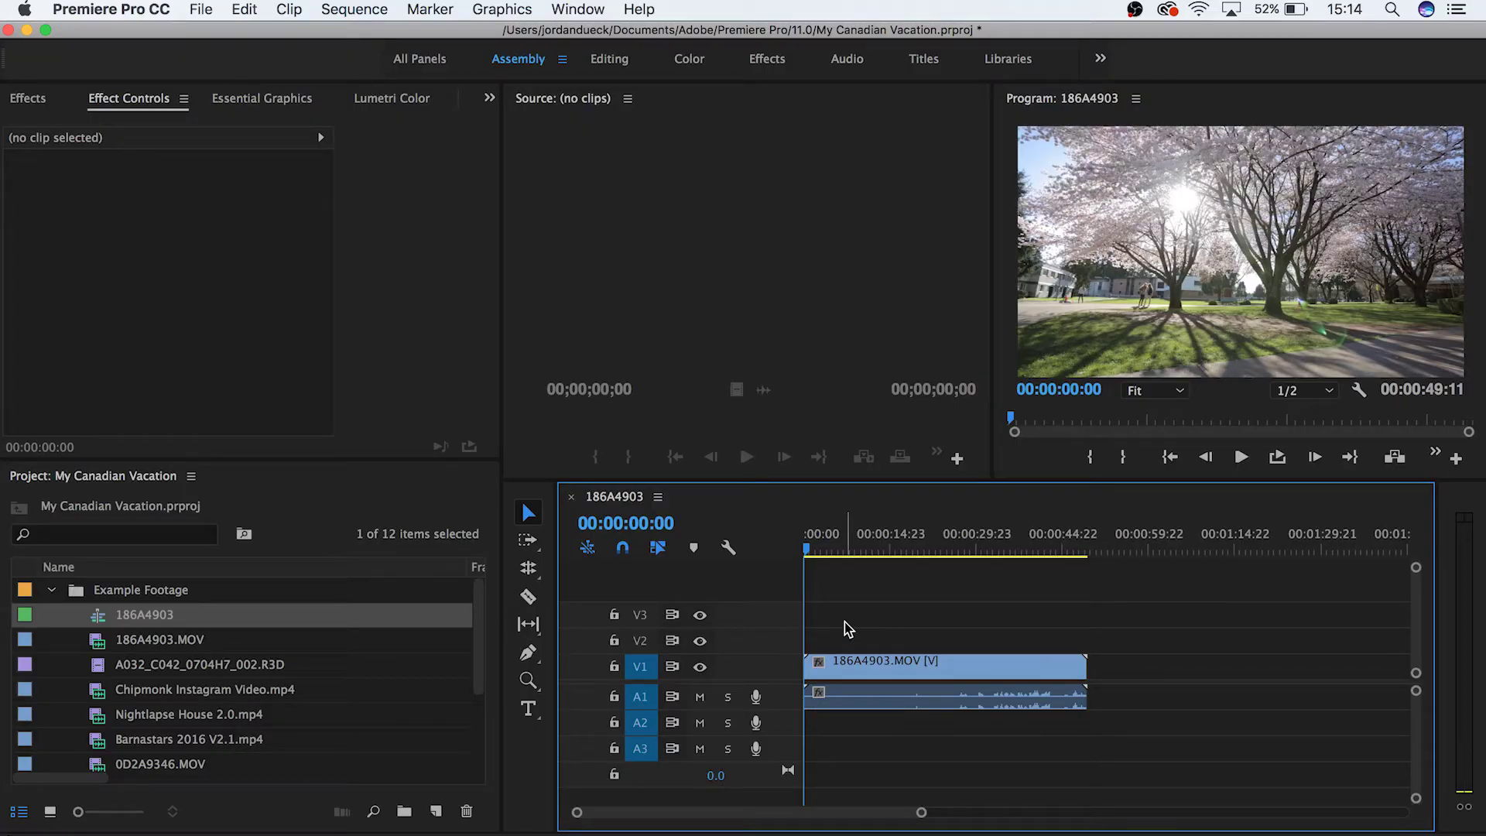
drag(844, 621, 919, 728)
key(Delete)
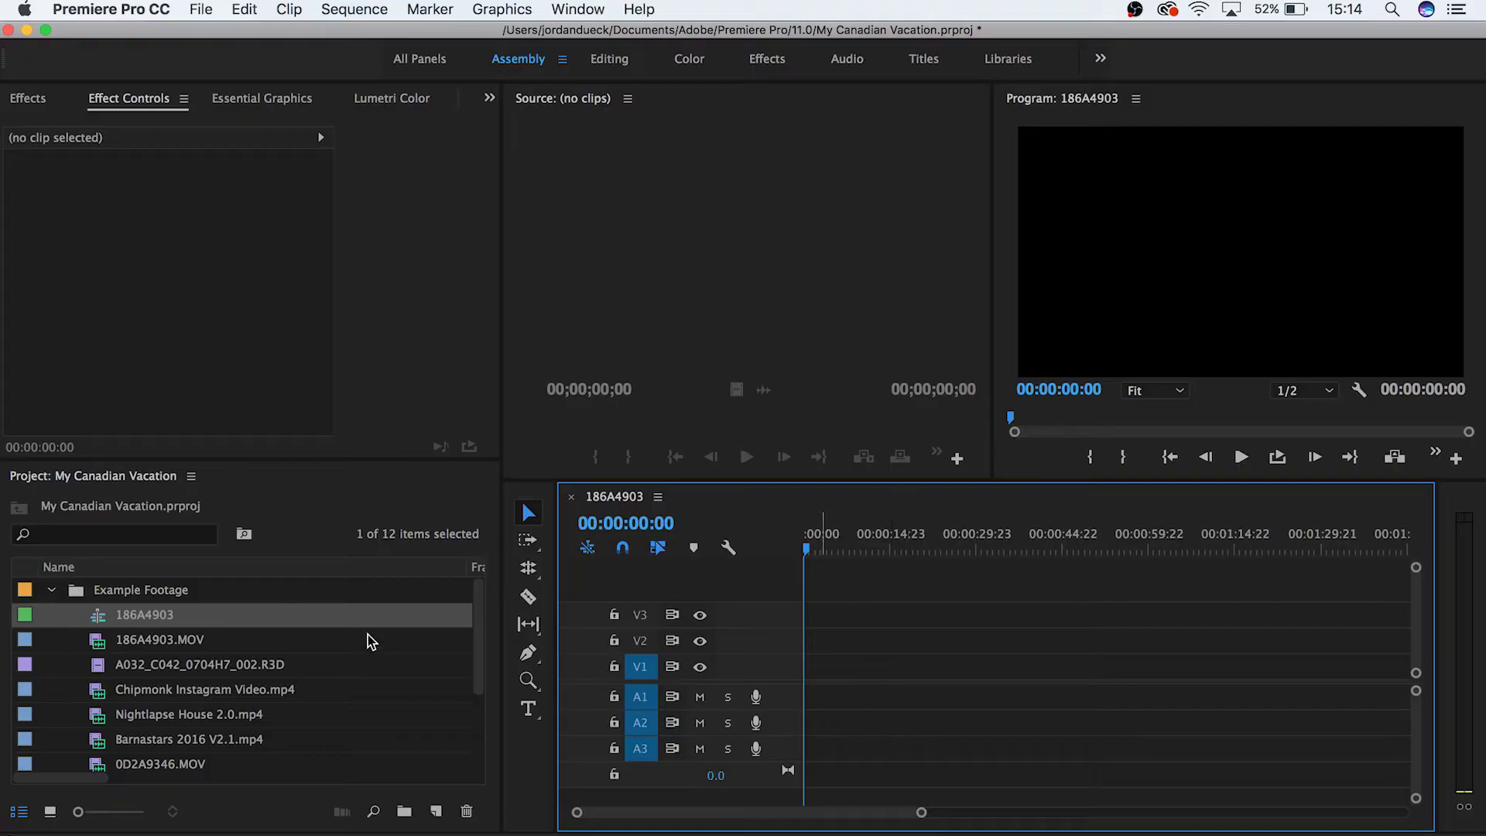
Place 186A4903.MOV in the sequence, delete it, then load it in the Source Monitor.
click(155, 643)
drag(155, 643, 803, 662)
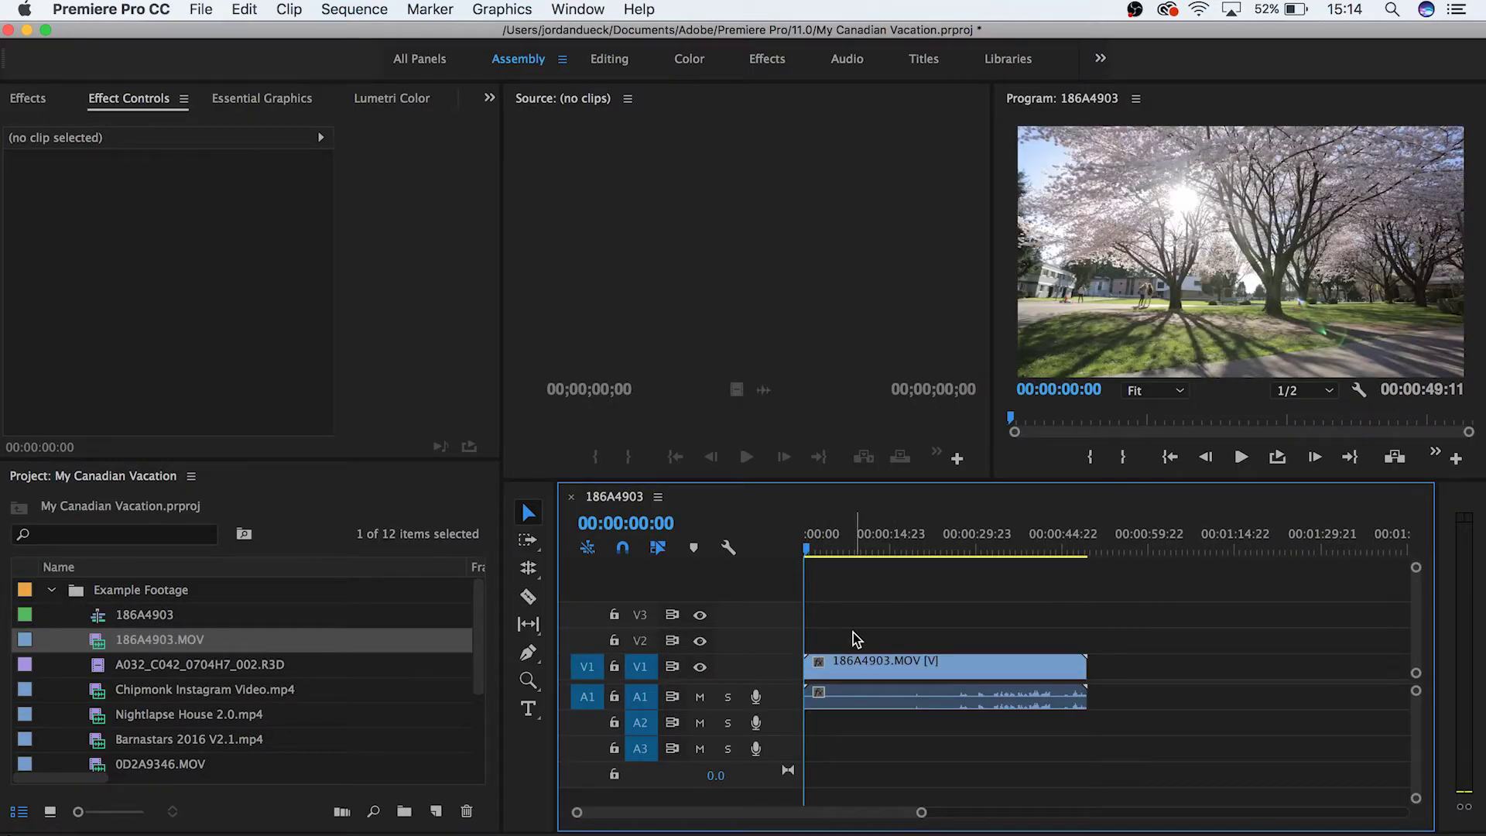
drag(857, 616, 885, 675)
key(Delete)
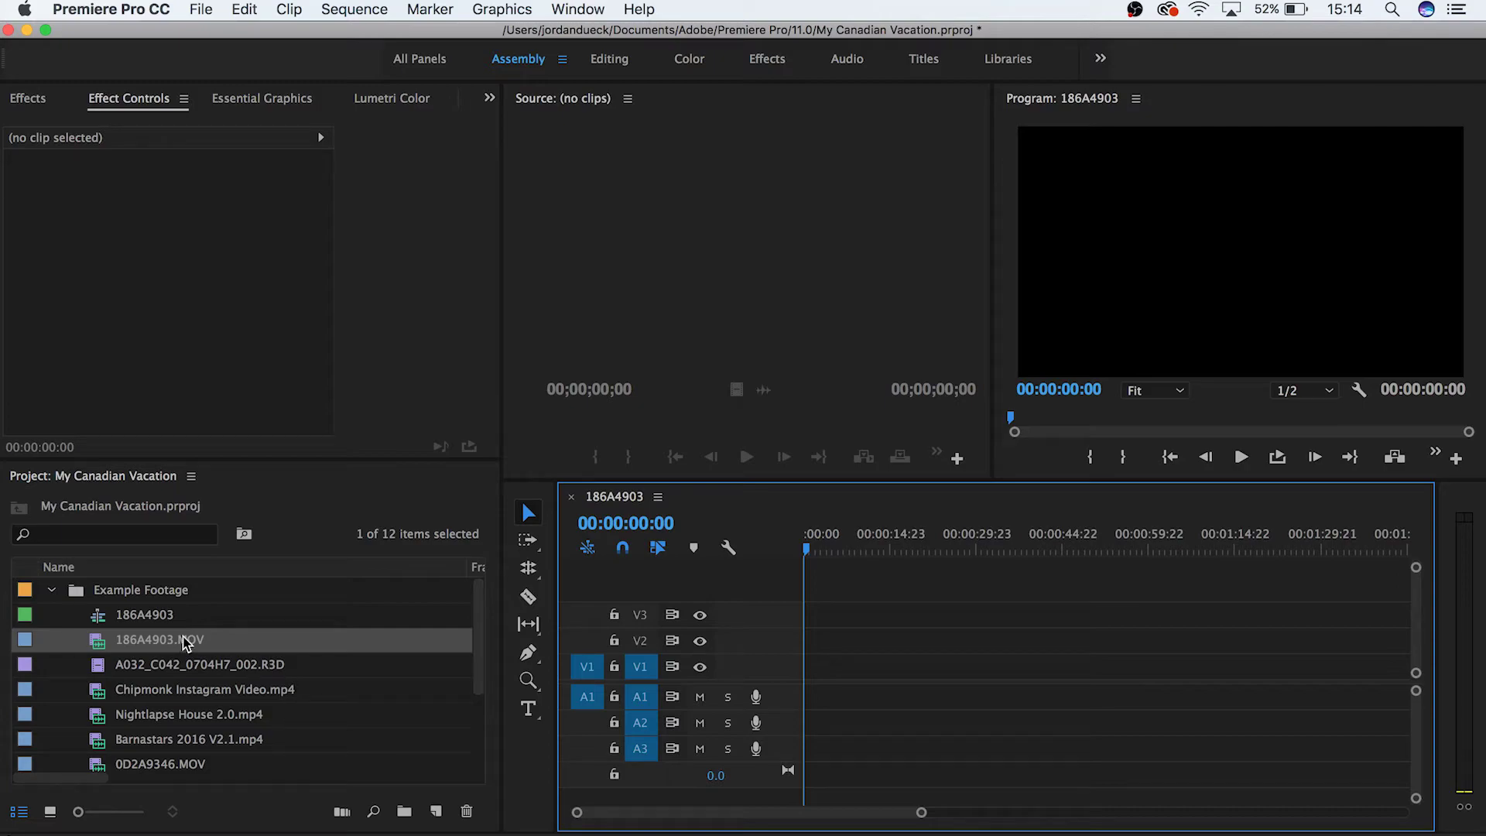
click(167, 615)
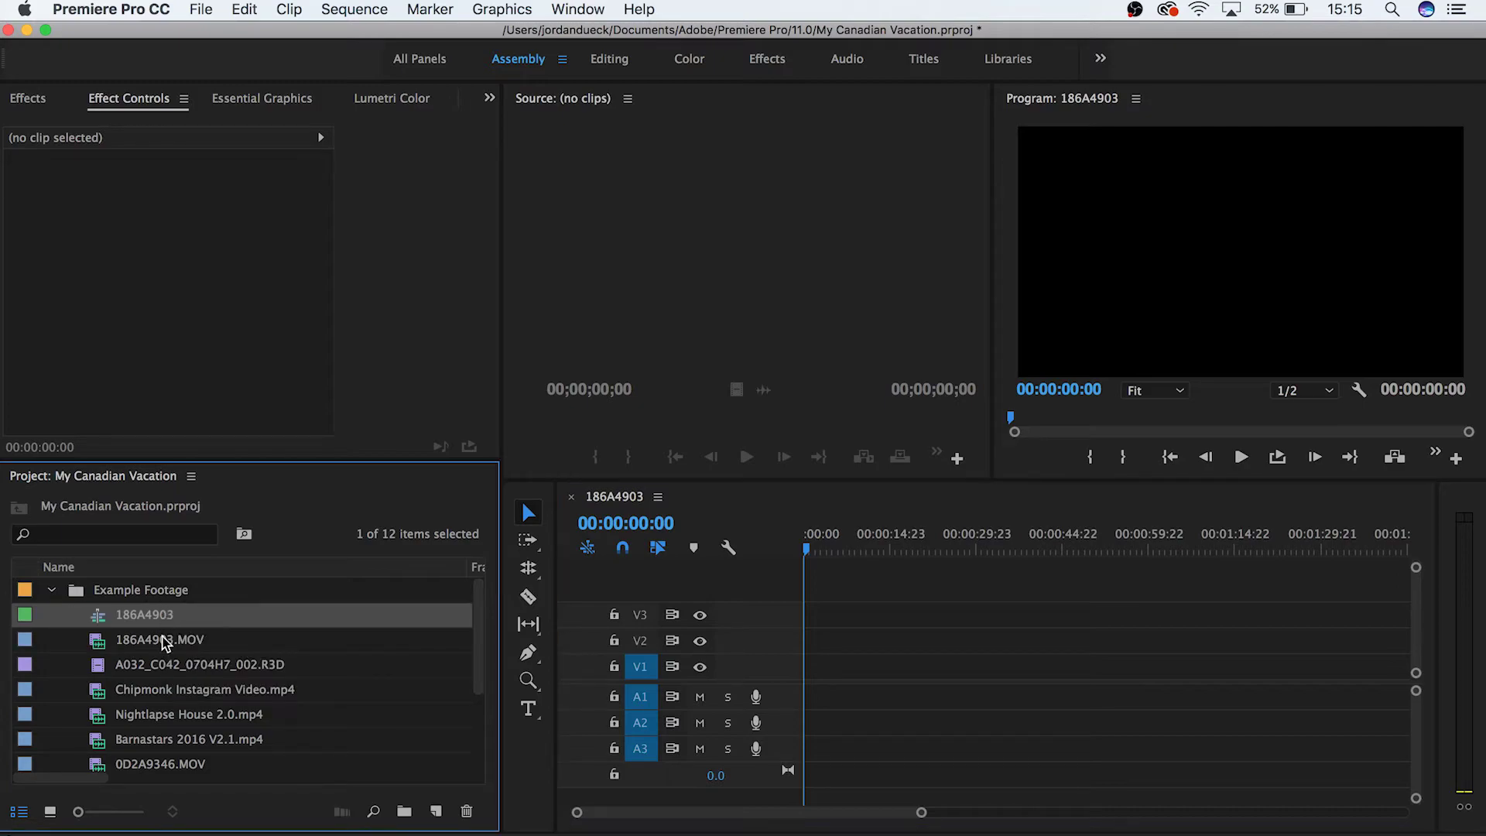
double_click(164, 641)
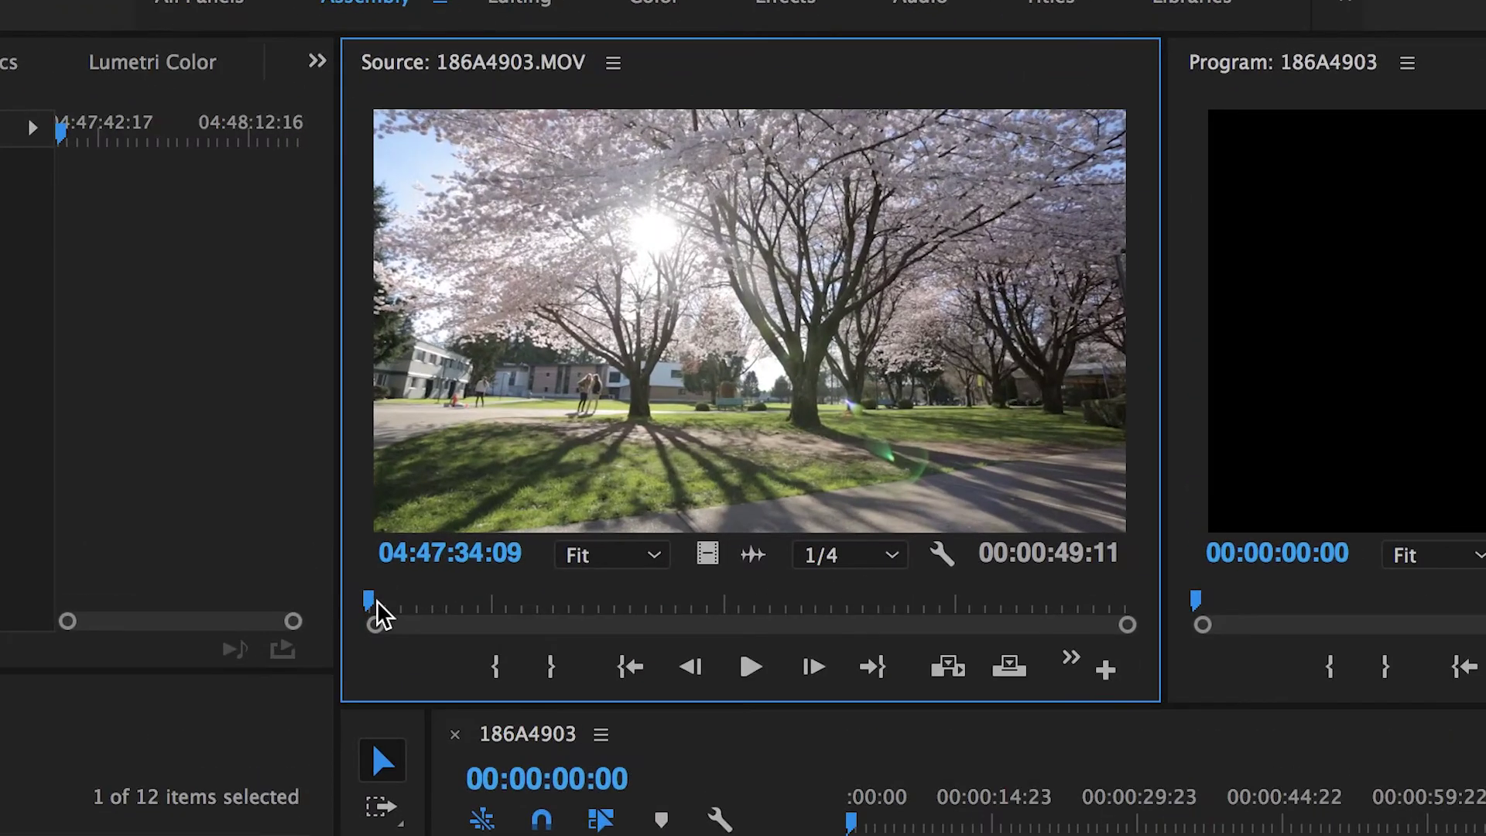
Mark In and Out points on 186A4903.MOV covering a 00:00:03:05 range.
drag(379, 615, 499, 615)
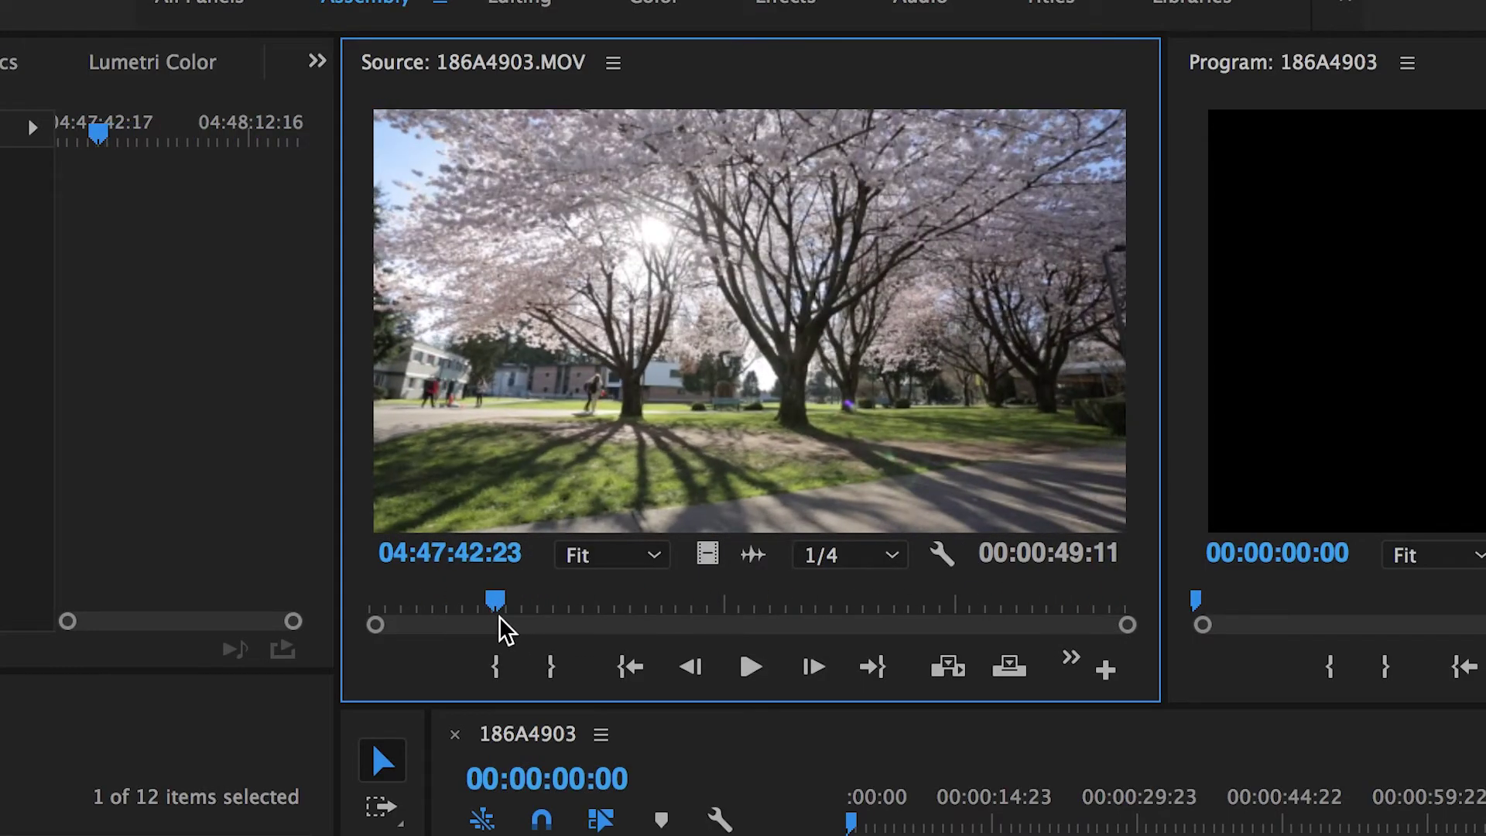
drag(499, 616, 566, 603)
key(i)
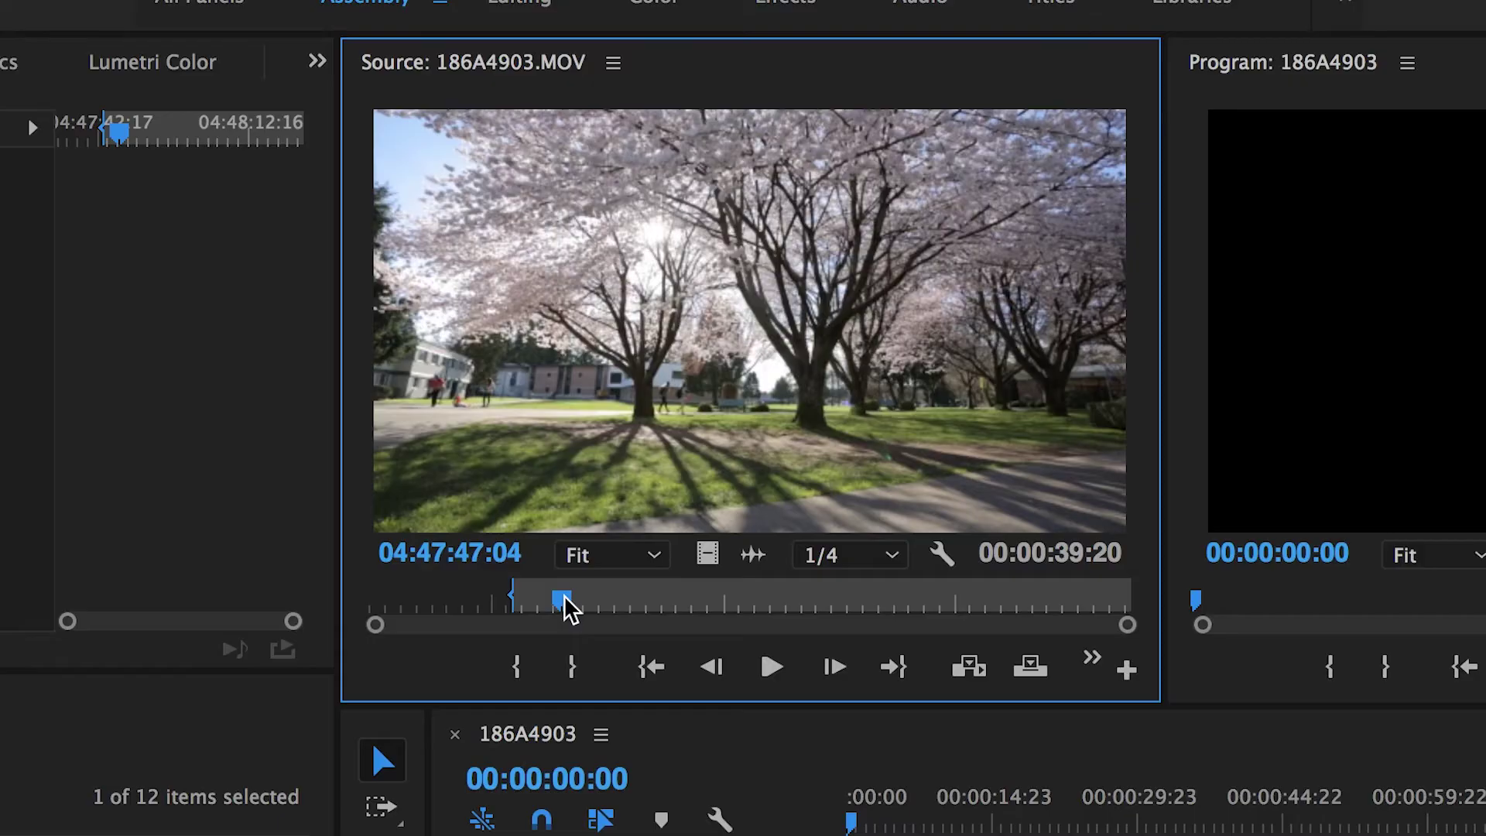
key(o)
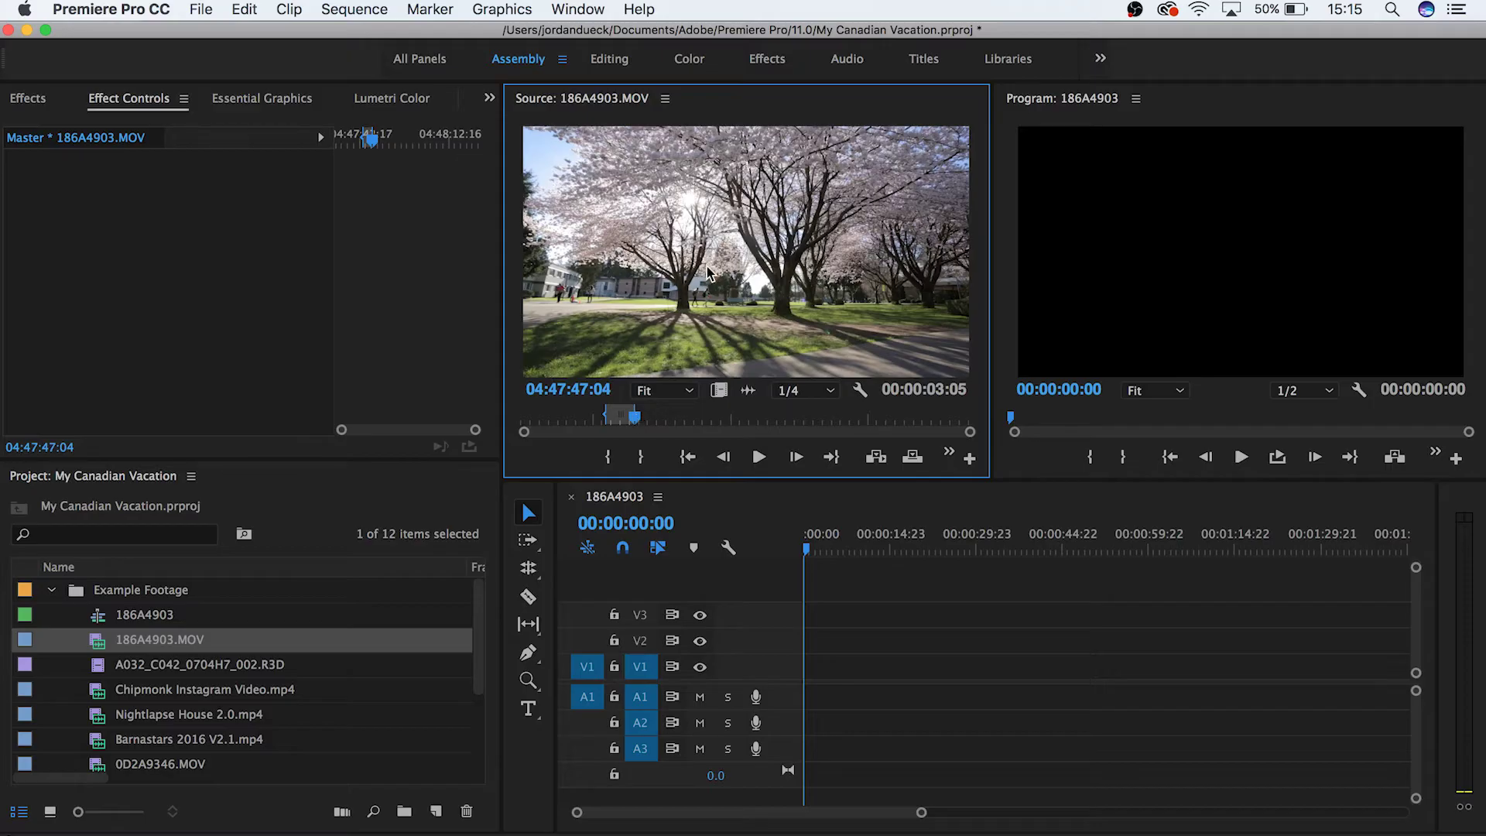
Place the trimmed clip at the sequence start, plus video-only and audio-only copies further along.
drag(741, 385, 810, 674)
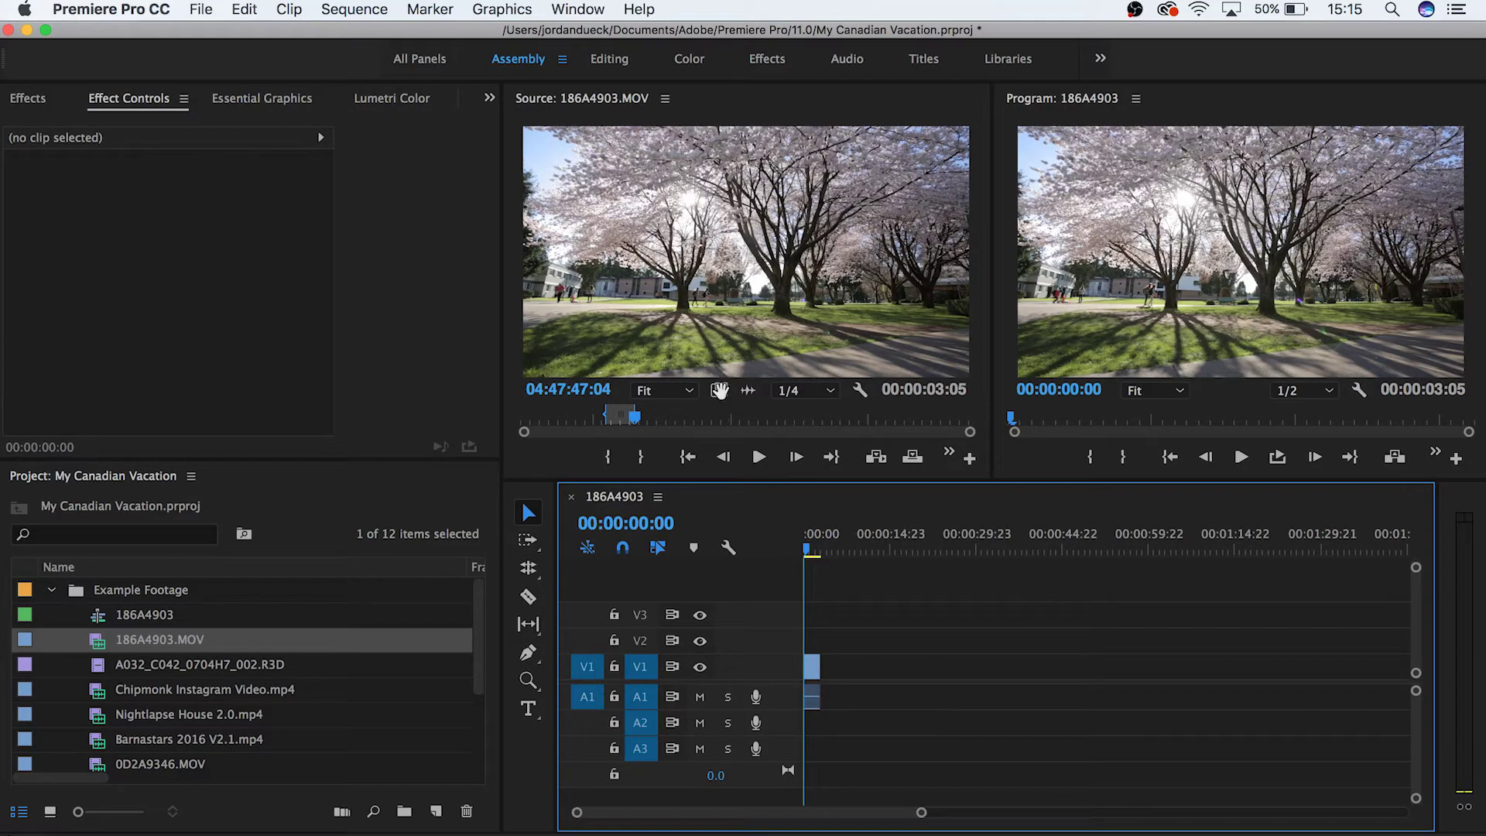
drag(720, 390, 856, 667)
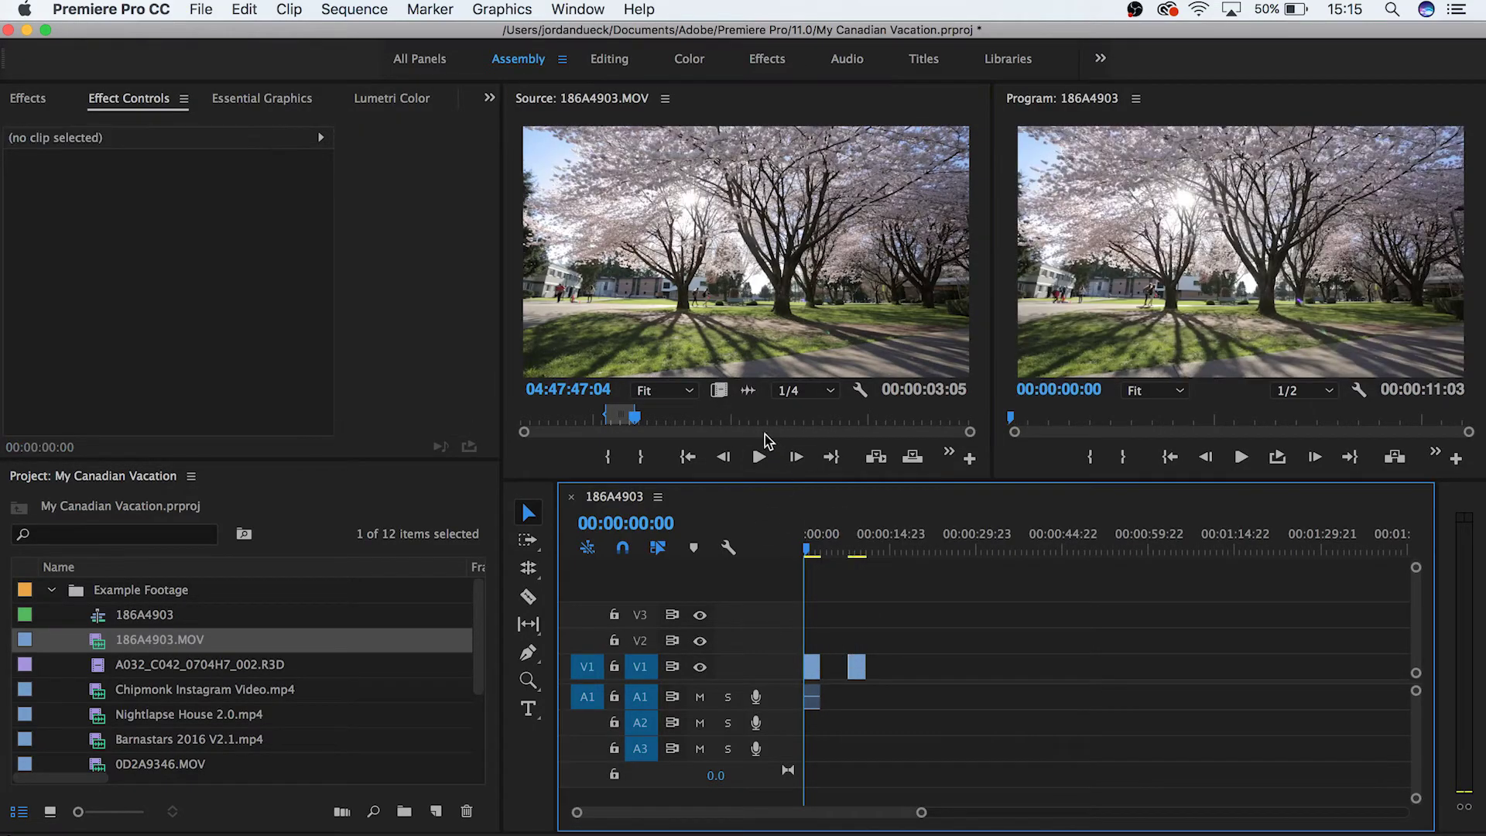
drag(746, 389, 860, 642)
Delete the extra video and audio copies and play back the 00:00:03:05 sequence.
key(Delete)
mouse_move(809, 551)
mouse_down()
mouse_move(929, 551)
mouse_move(805, 557)
mouse_up()
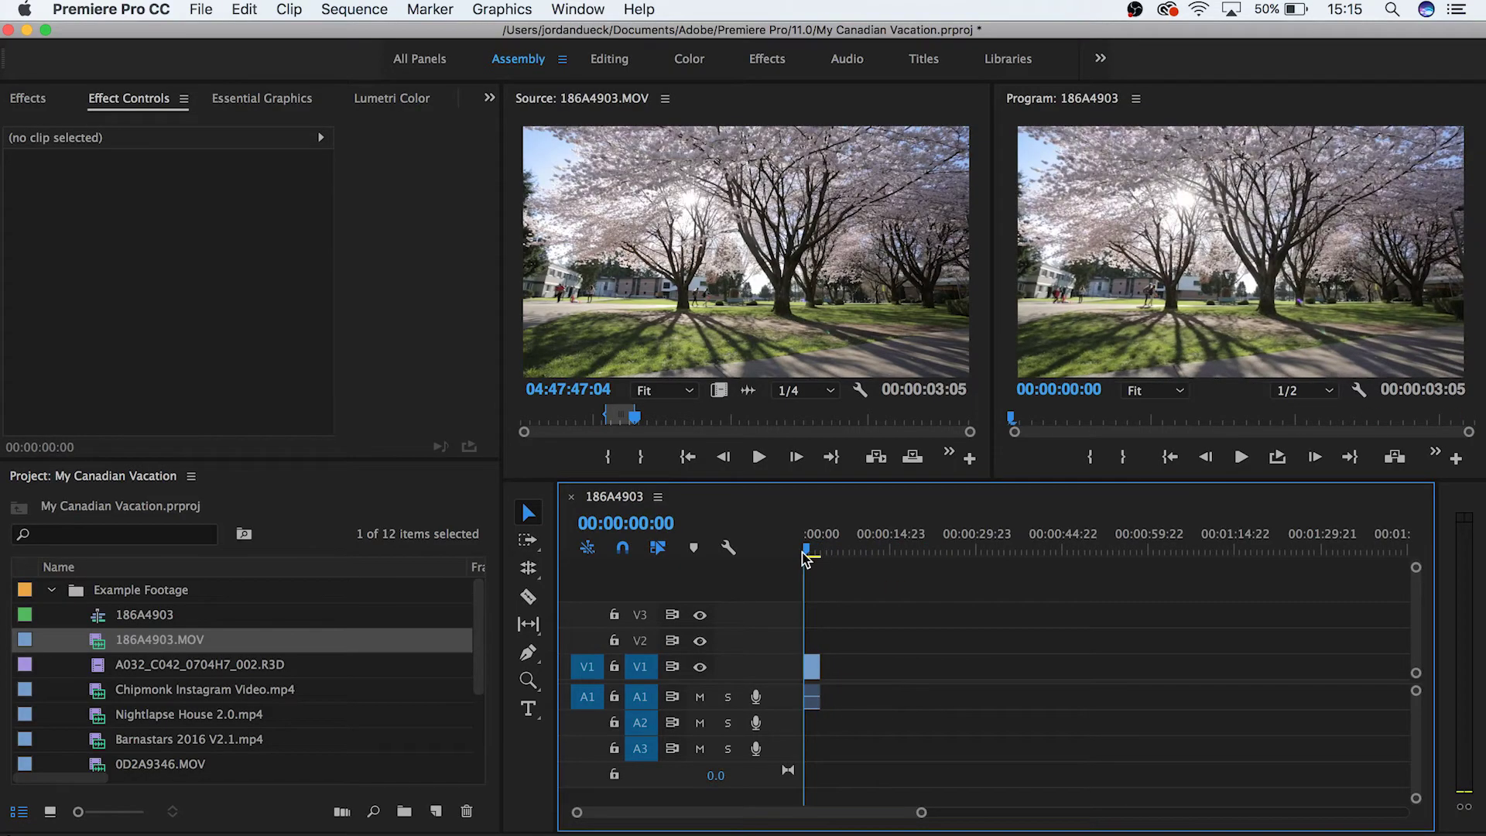
key(space)
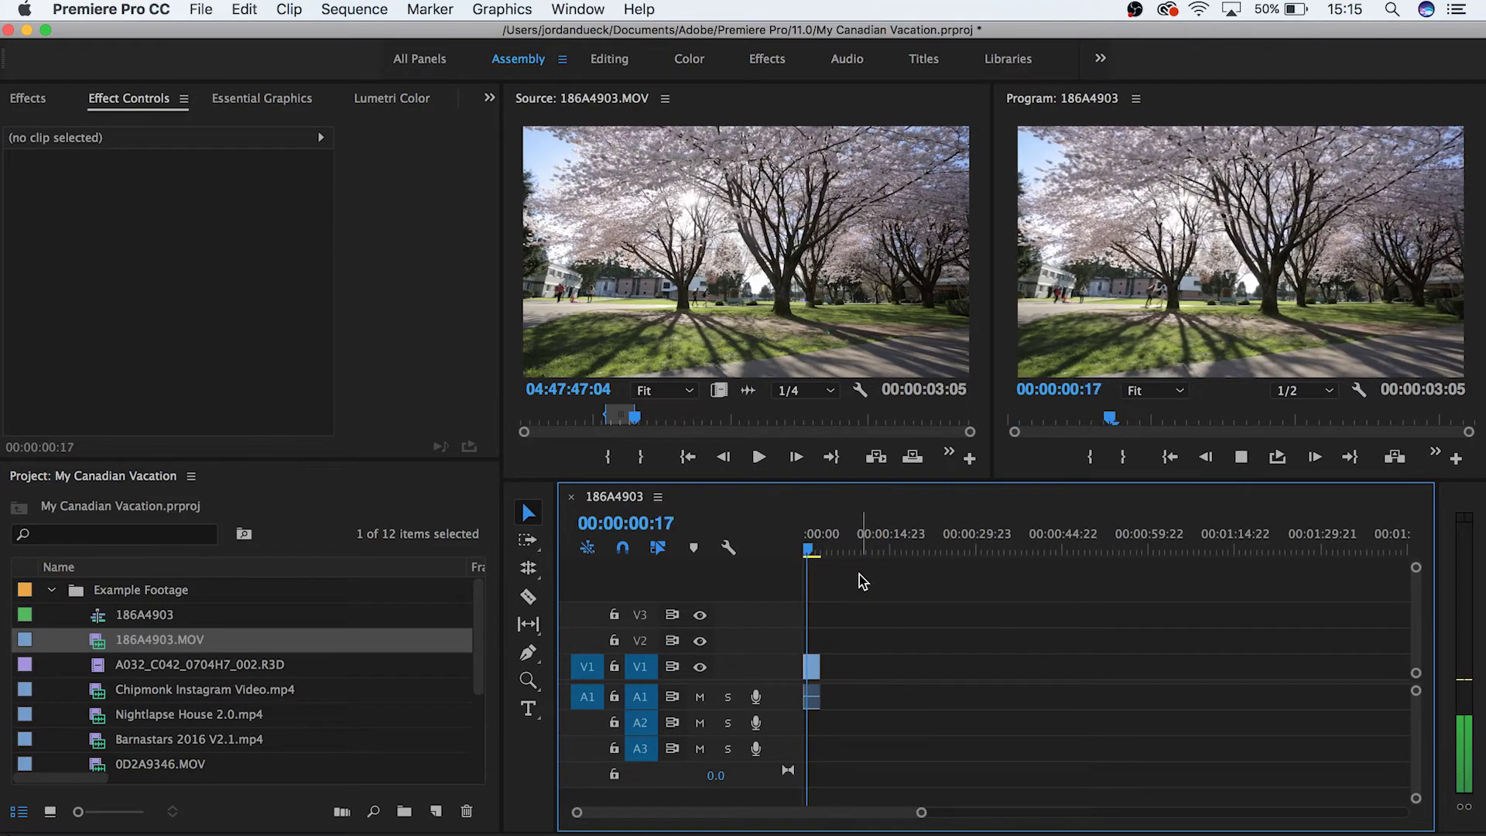
click(809, 551)
click(1242, 458)
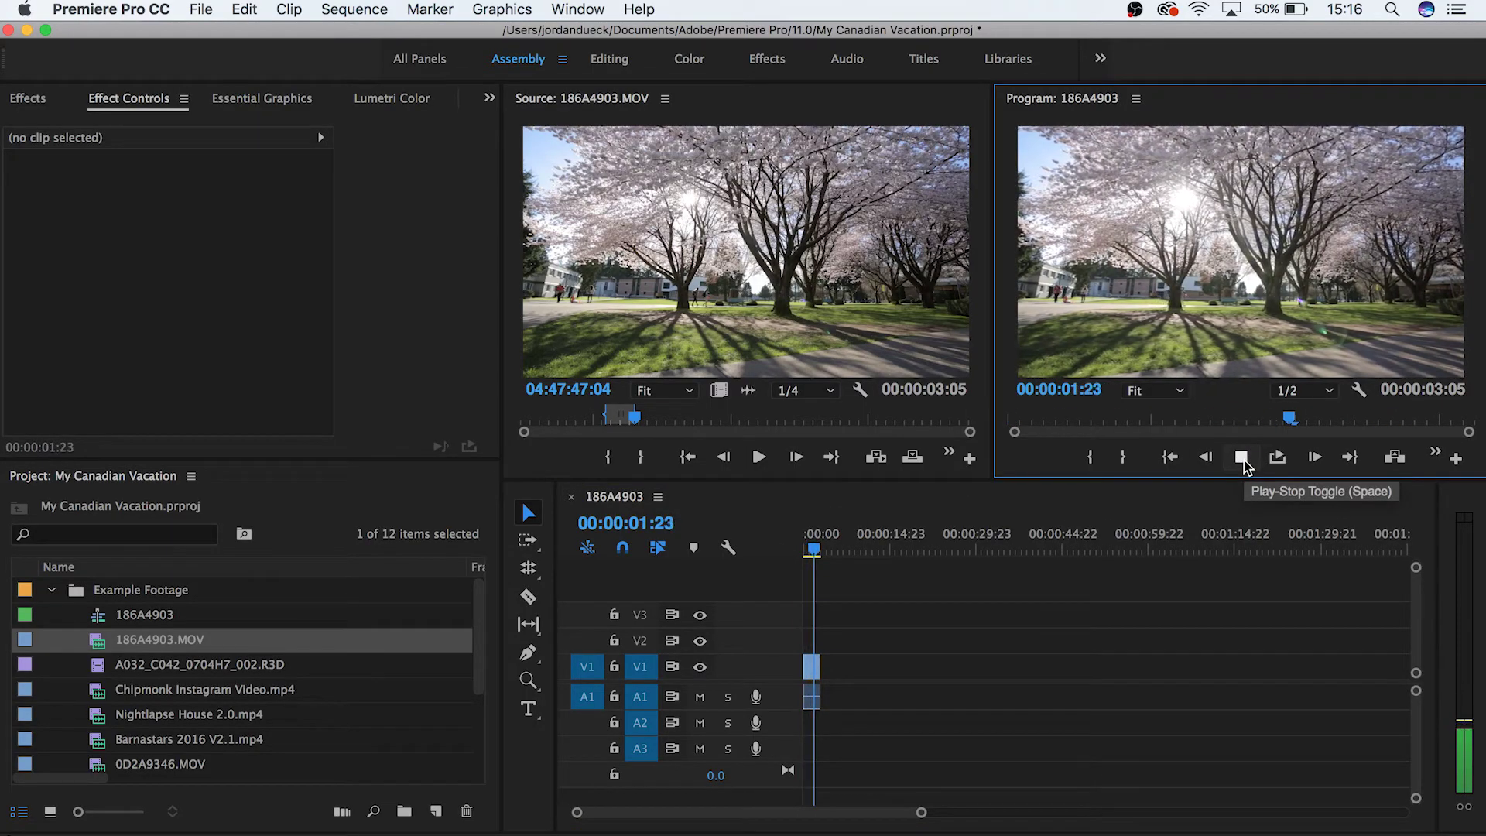
click(1243, 459)
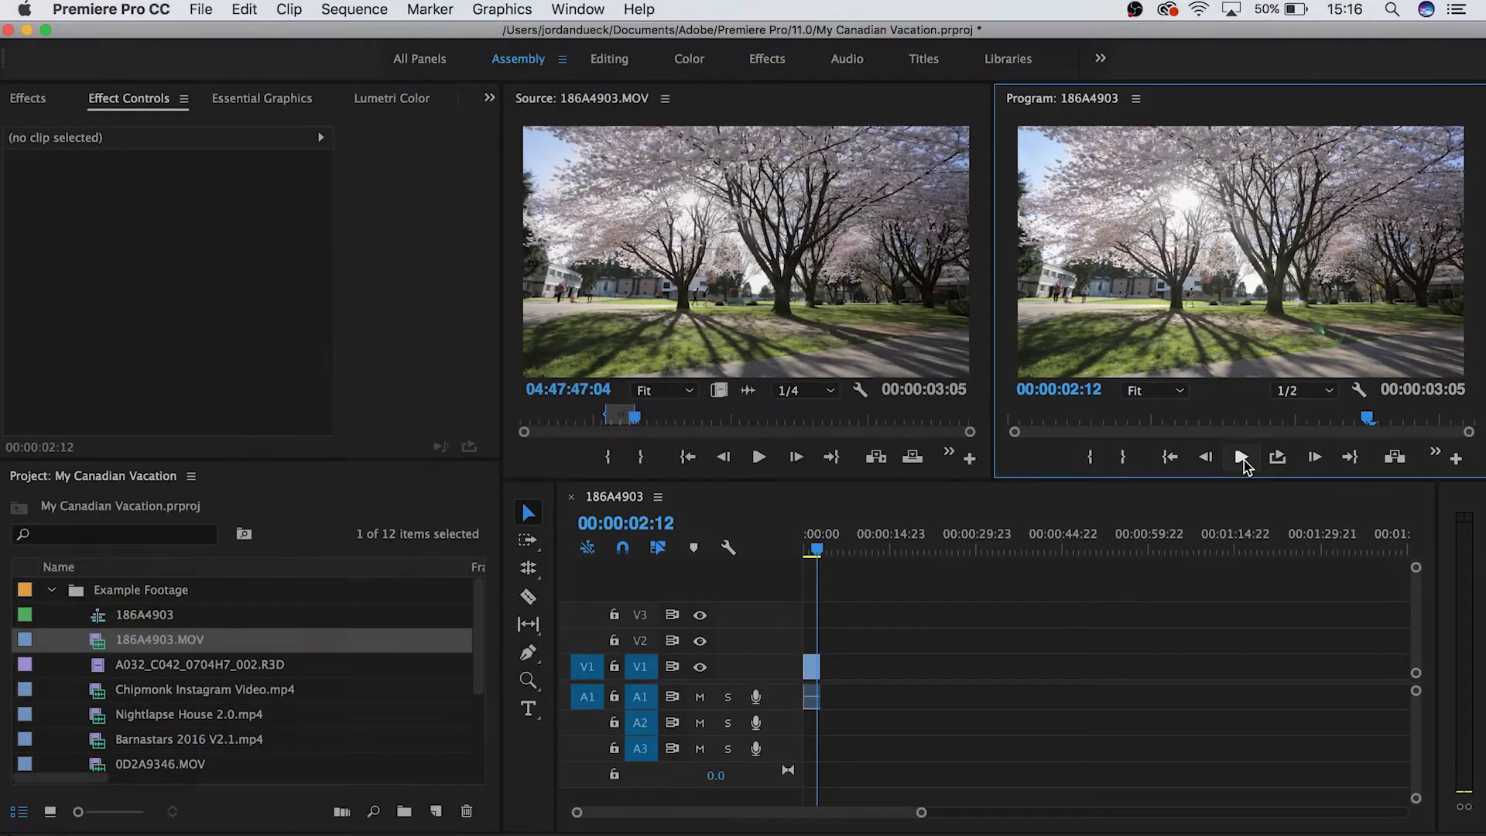
Add another clip, then mark a fireworks portion and place its video alone on V1.
drag(155, 689, 822, 667)
double_click(151, 665)
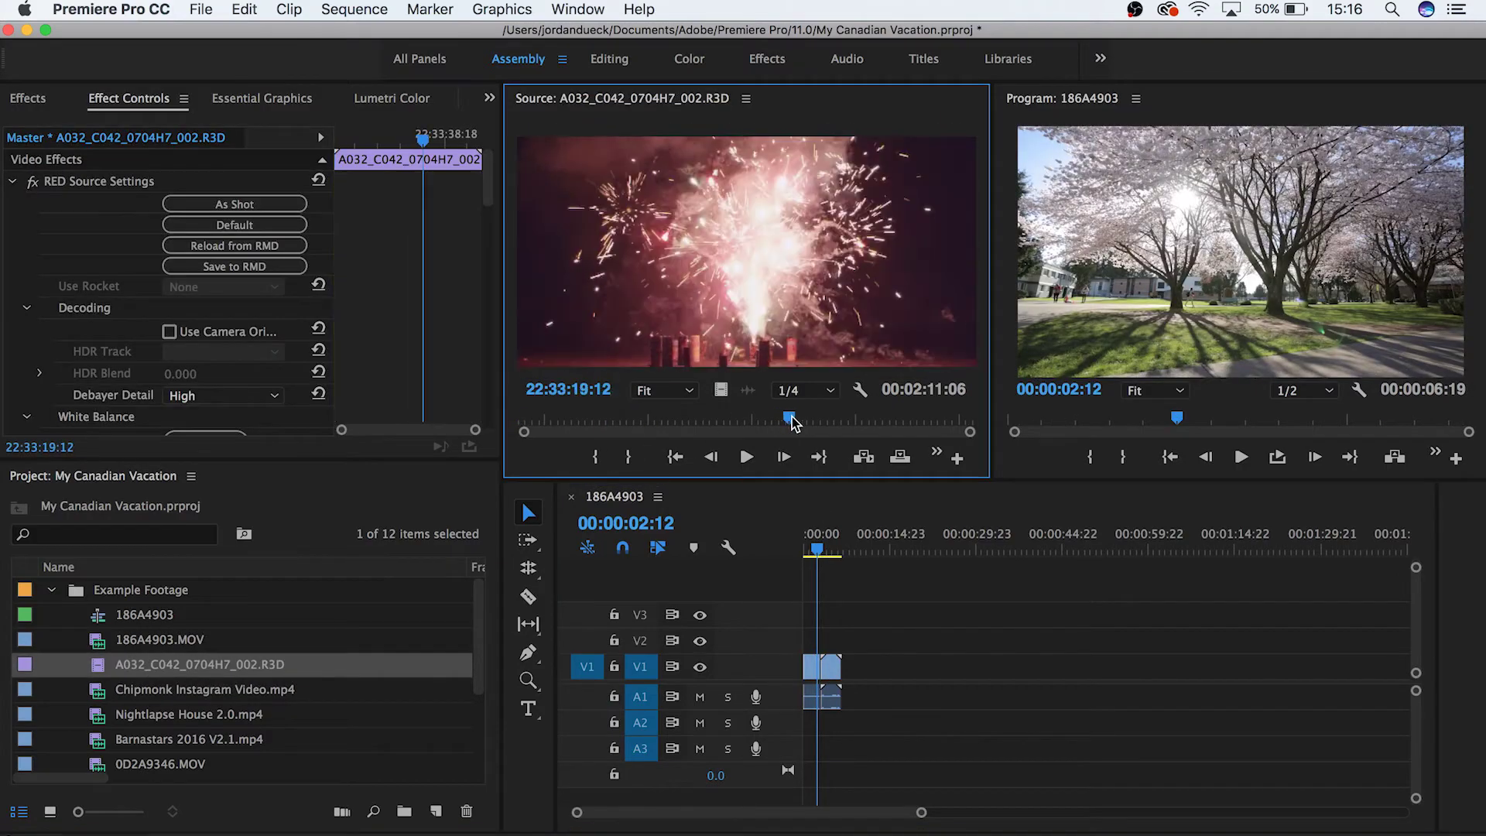
key(i)
key(space)
key(o)
drag(719, 389, 864, 664)
Put tropical house.wav on A3 from the start of the sequence.
scroll(70, 736, down, 5)
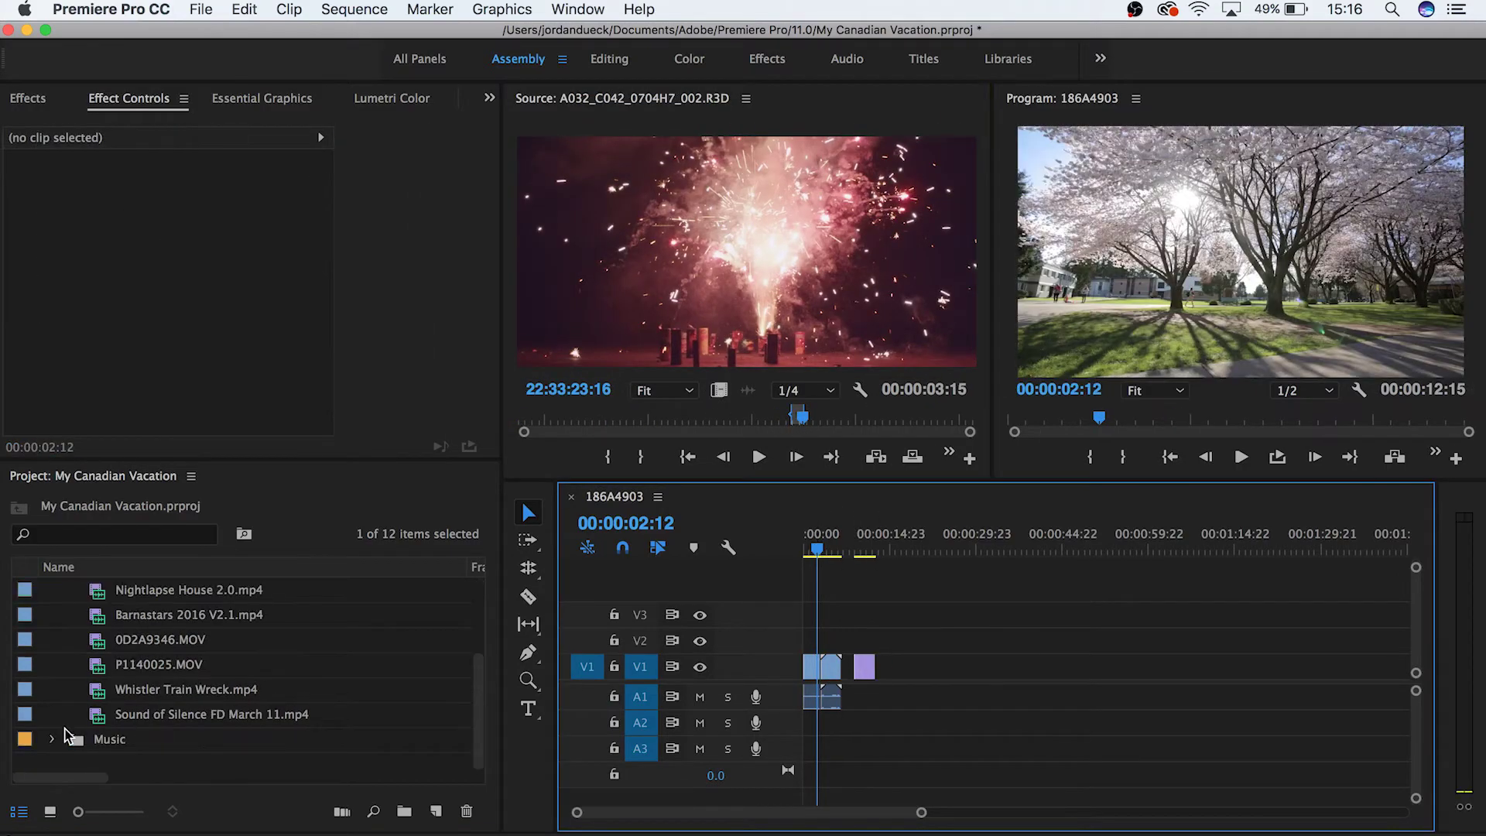
click(51, 737)
scroll(112, 723, down, 1)
drag(127, 746, 795, 756)
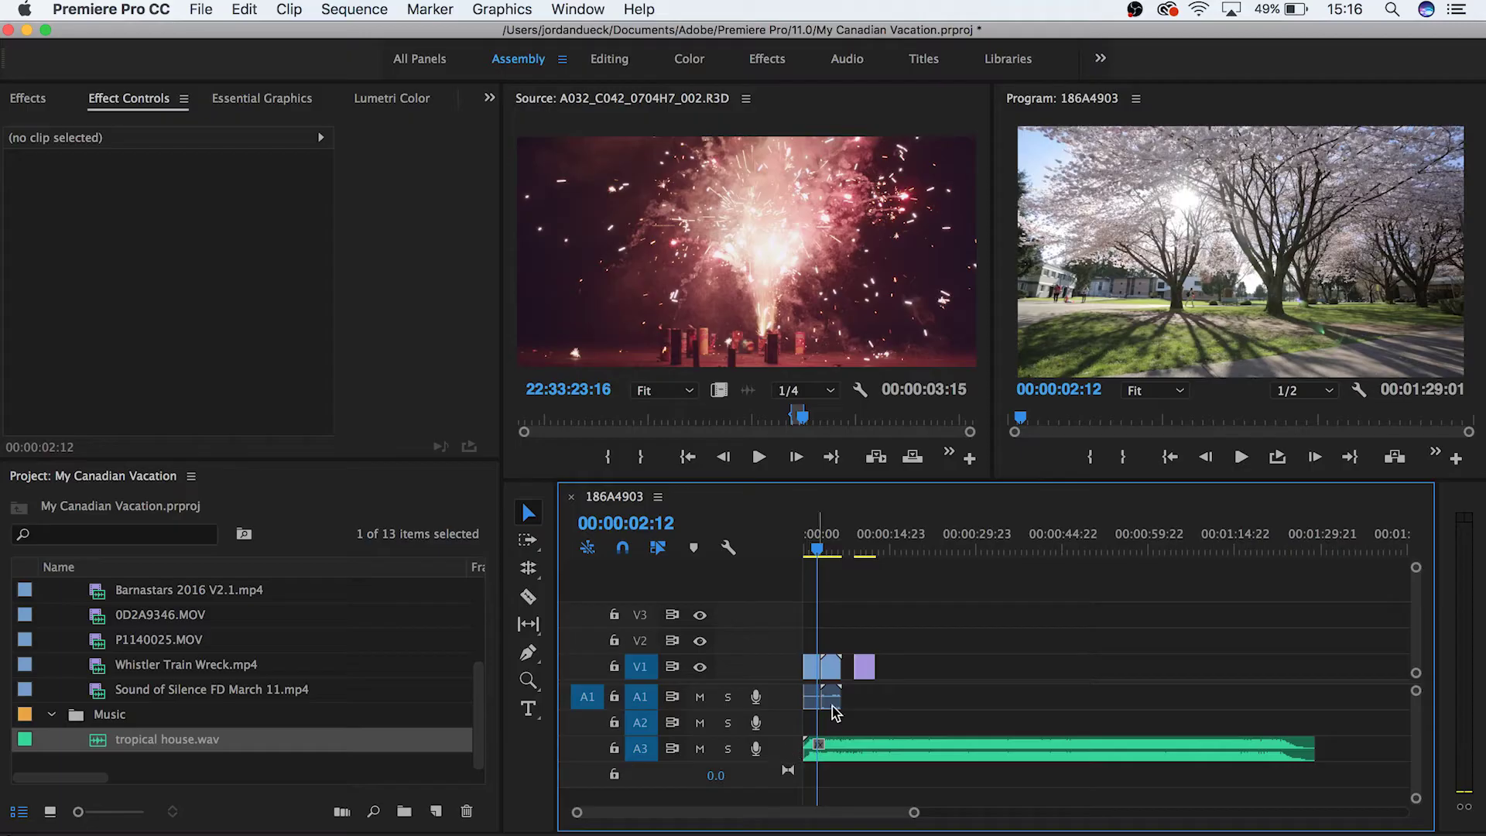
Play the edit from the start and from about 00:00:02:17, then move the fireworks clip further along.
drag(821, 551, 783, 555)
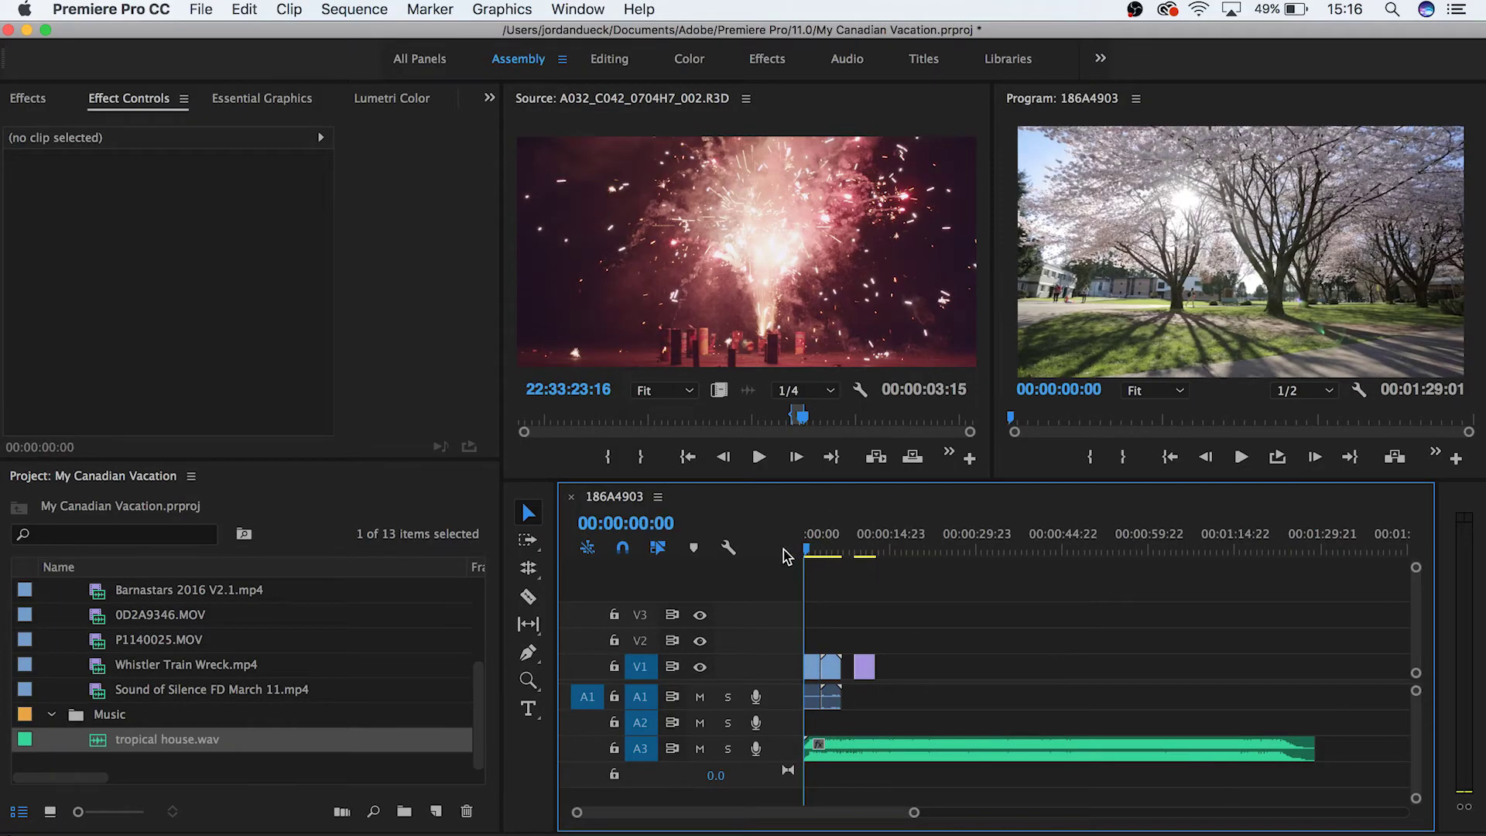
key(space)
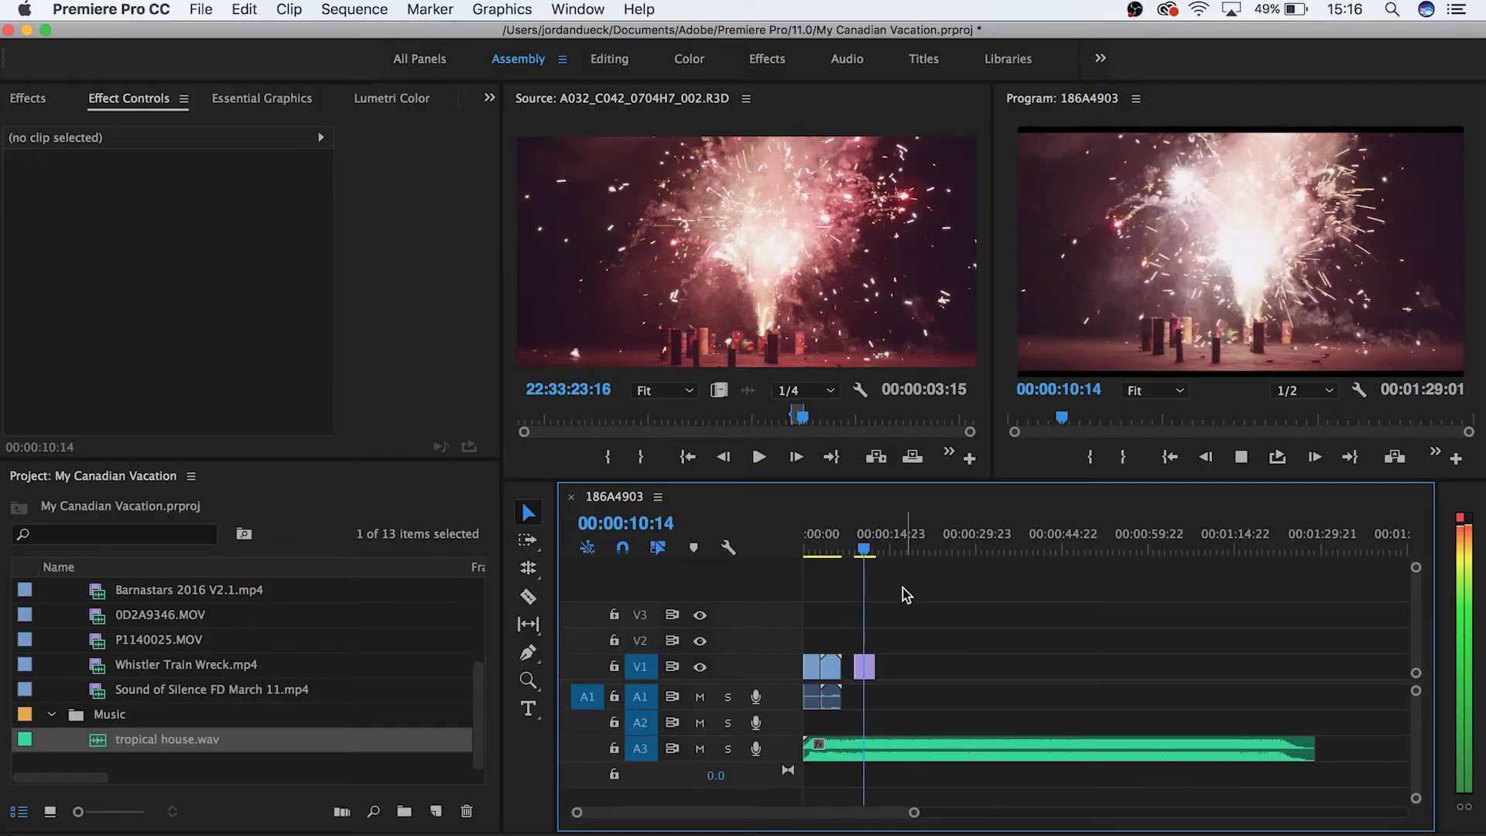
click(820, 550)
key(space)
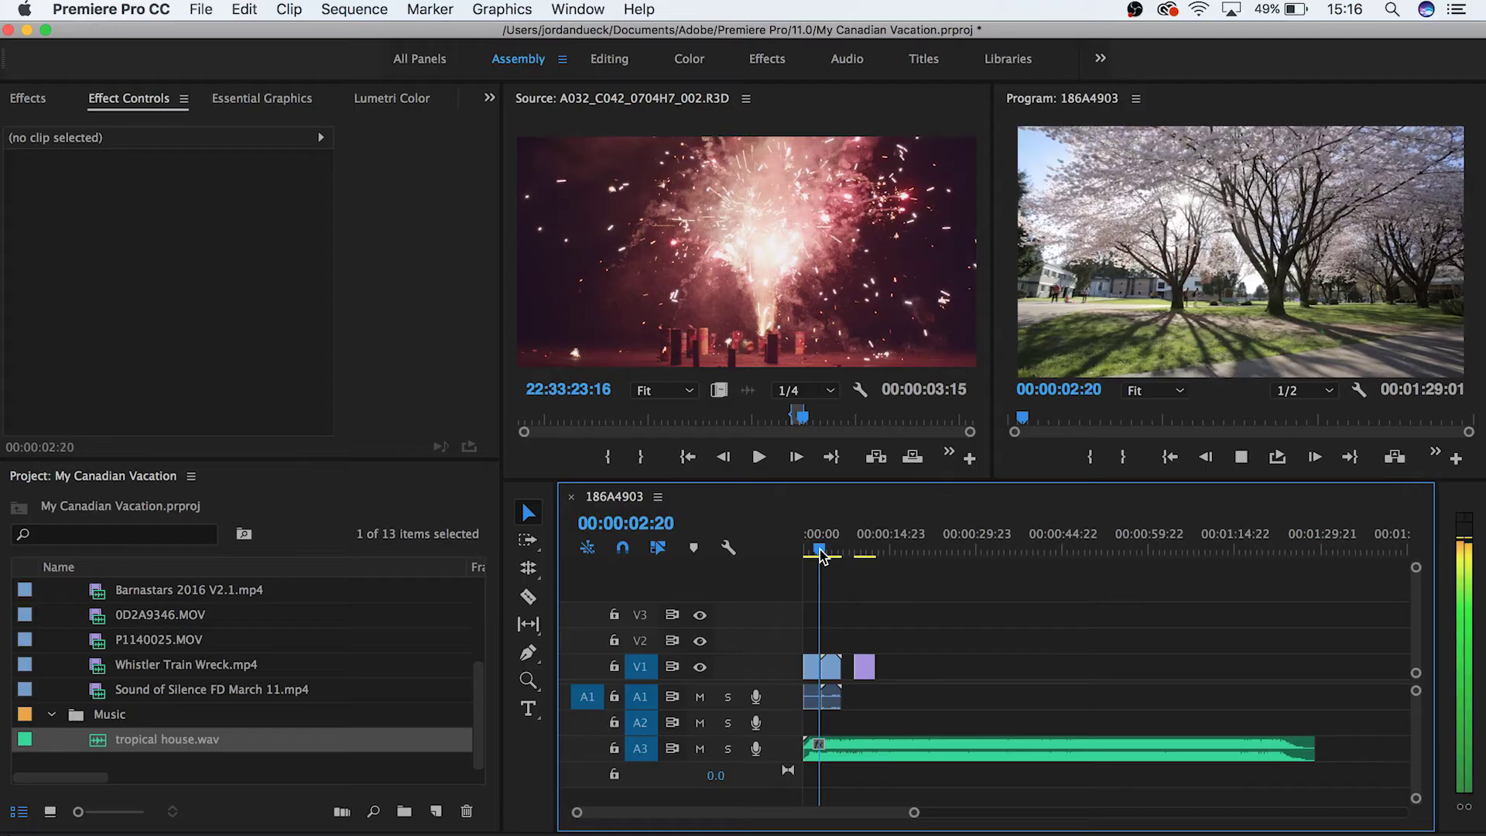
key(space)
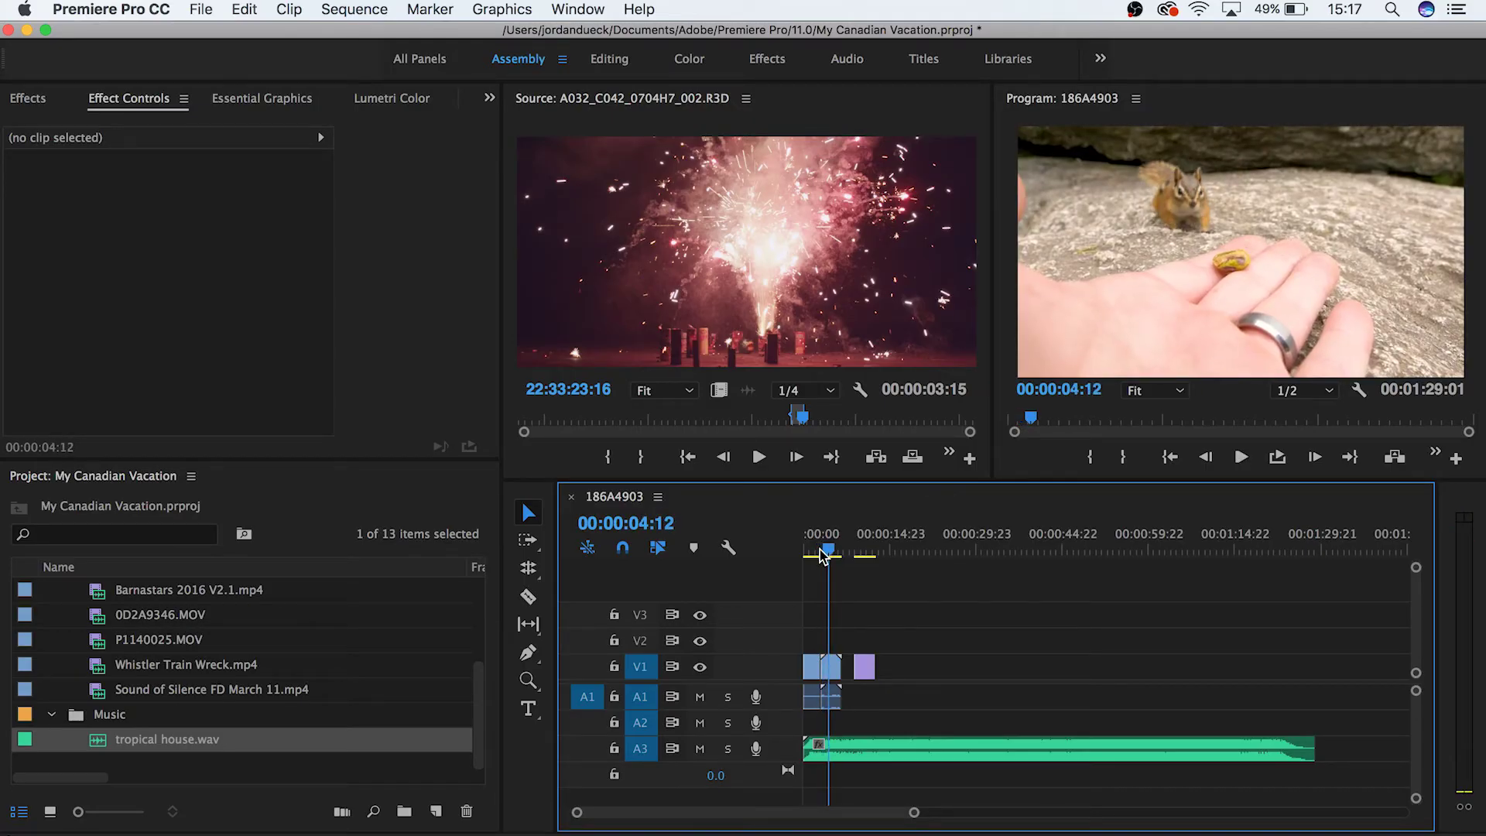
drag(864, 666, 966, 668)
Trim the second V1 clip and its audio about two seconds shorter, then pull the fireworks clip back beside it.
key(=)
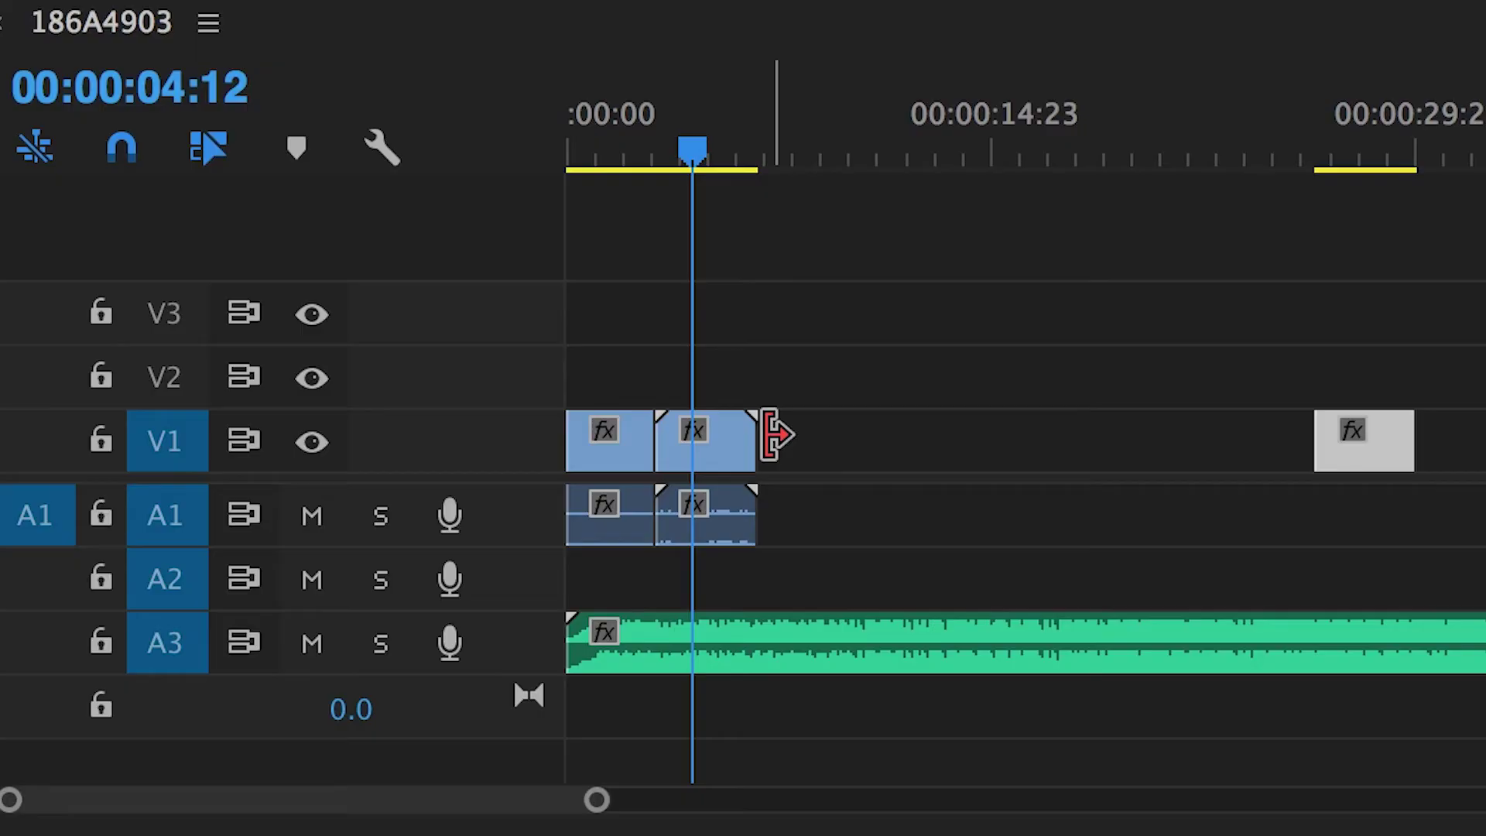
click(775, 434)
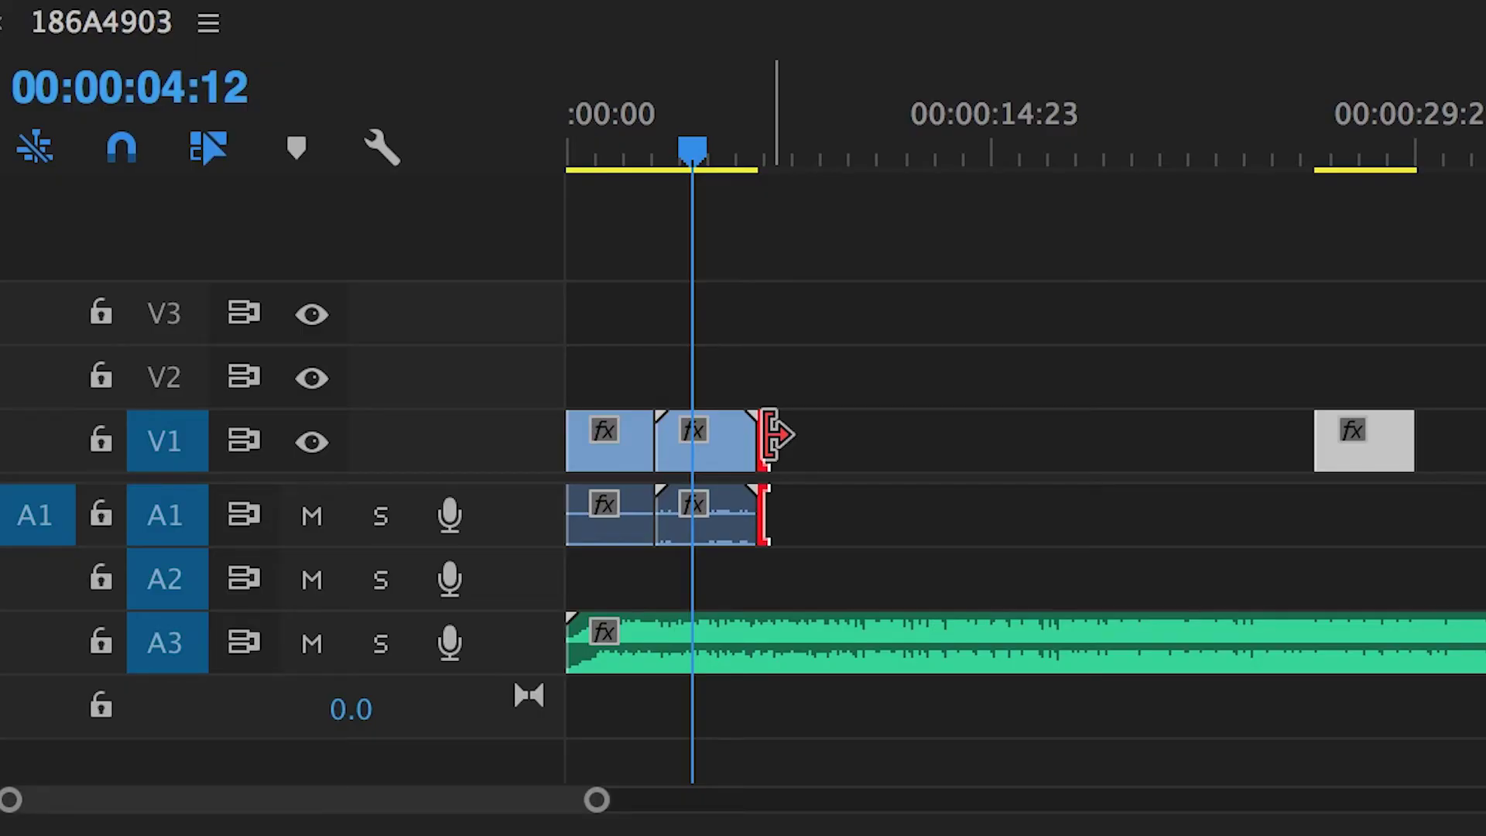
drag(775, 433, 1104, 438)
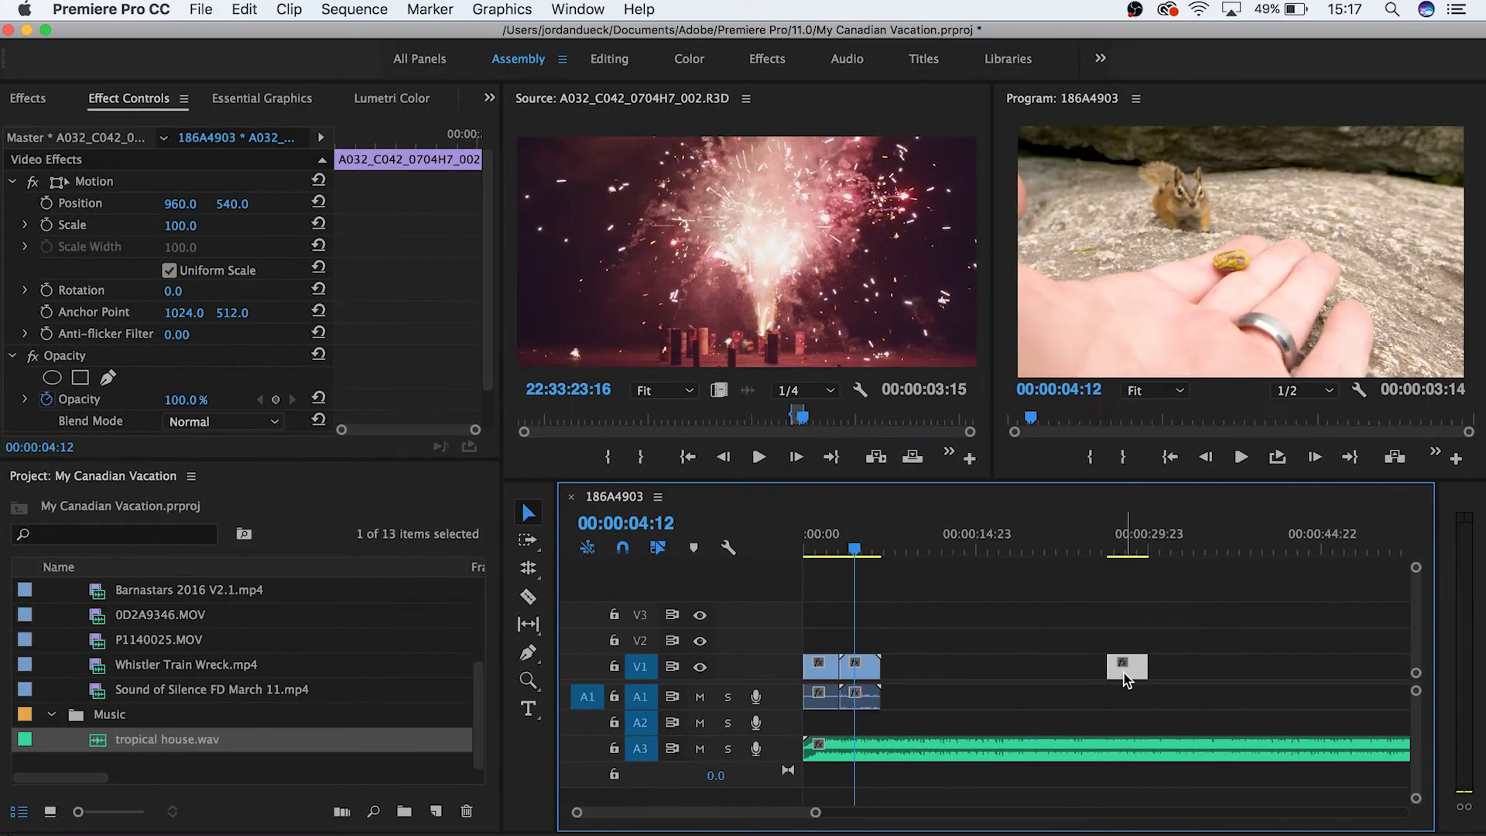
drag(747, 252, 901, 675)
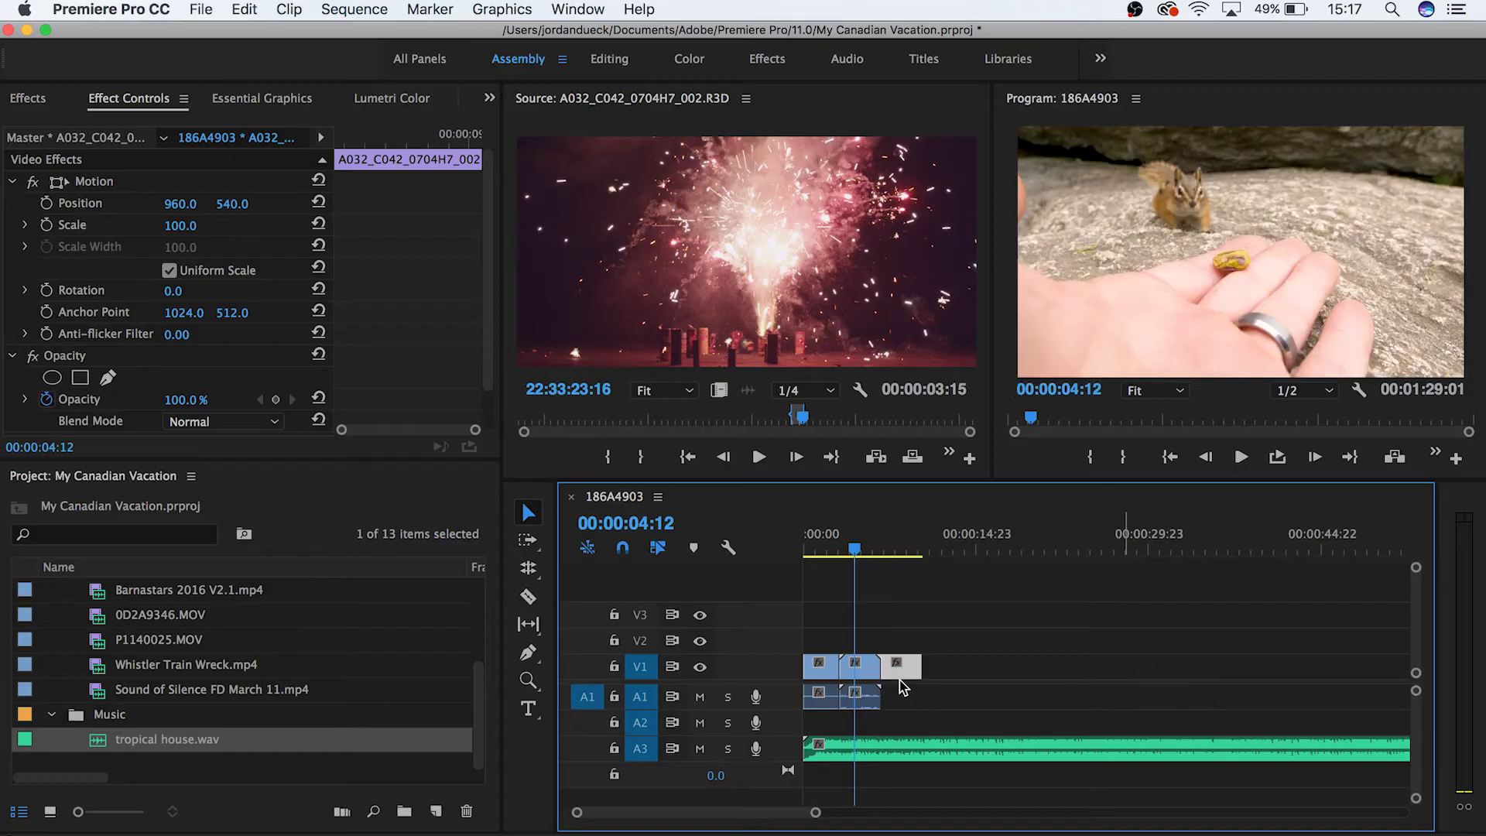
Drop the fireworks clip right after the trimmed clips and check the enabled panels under Window.
click(836, 608)
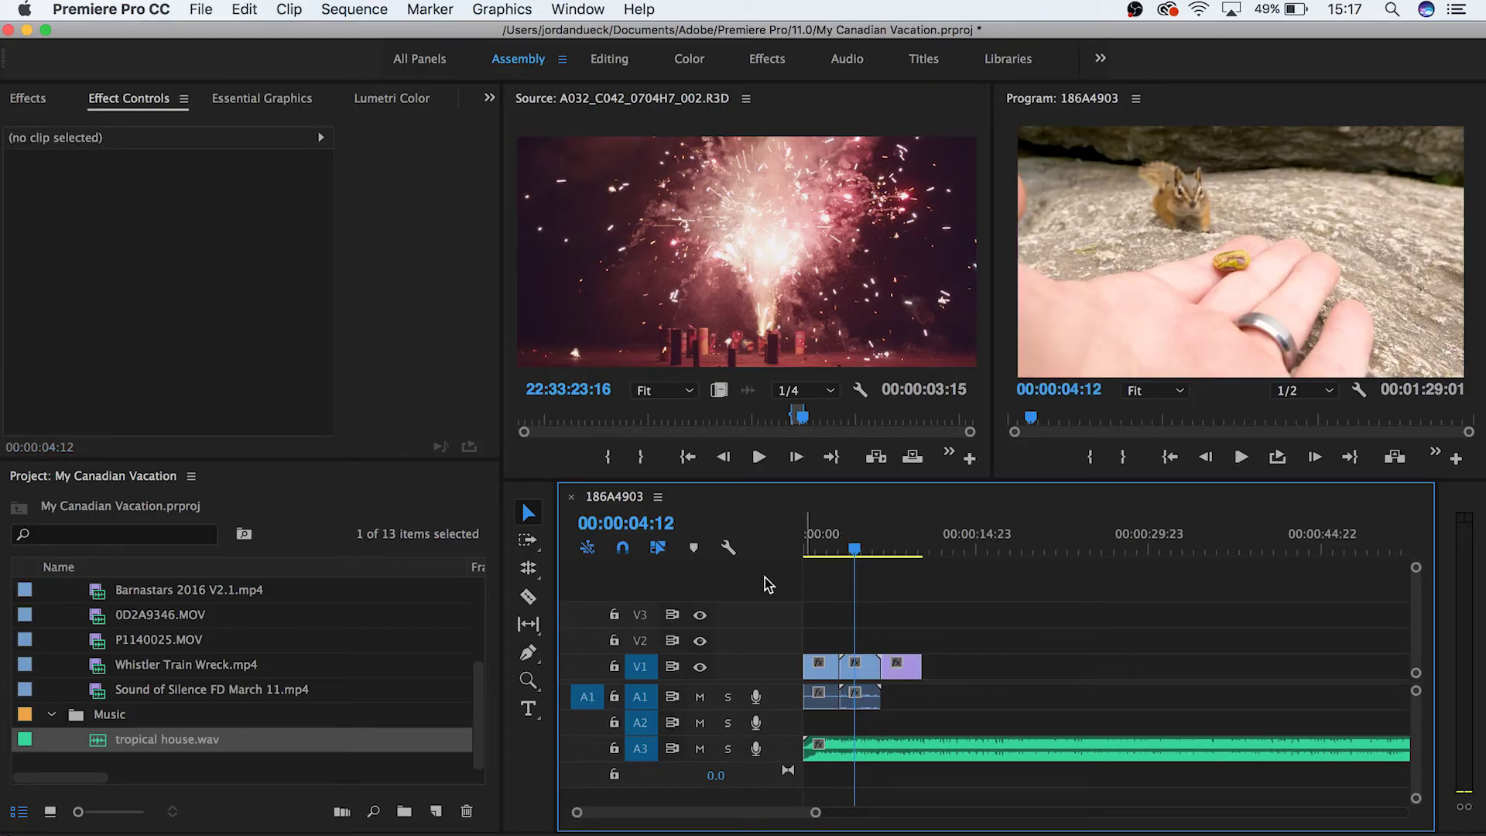
click(551, 556)
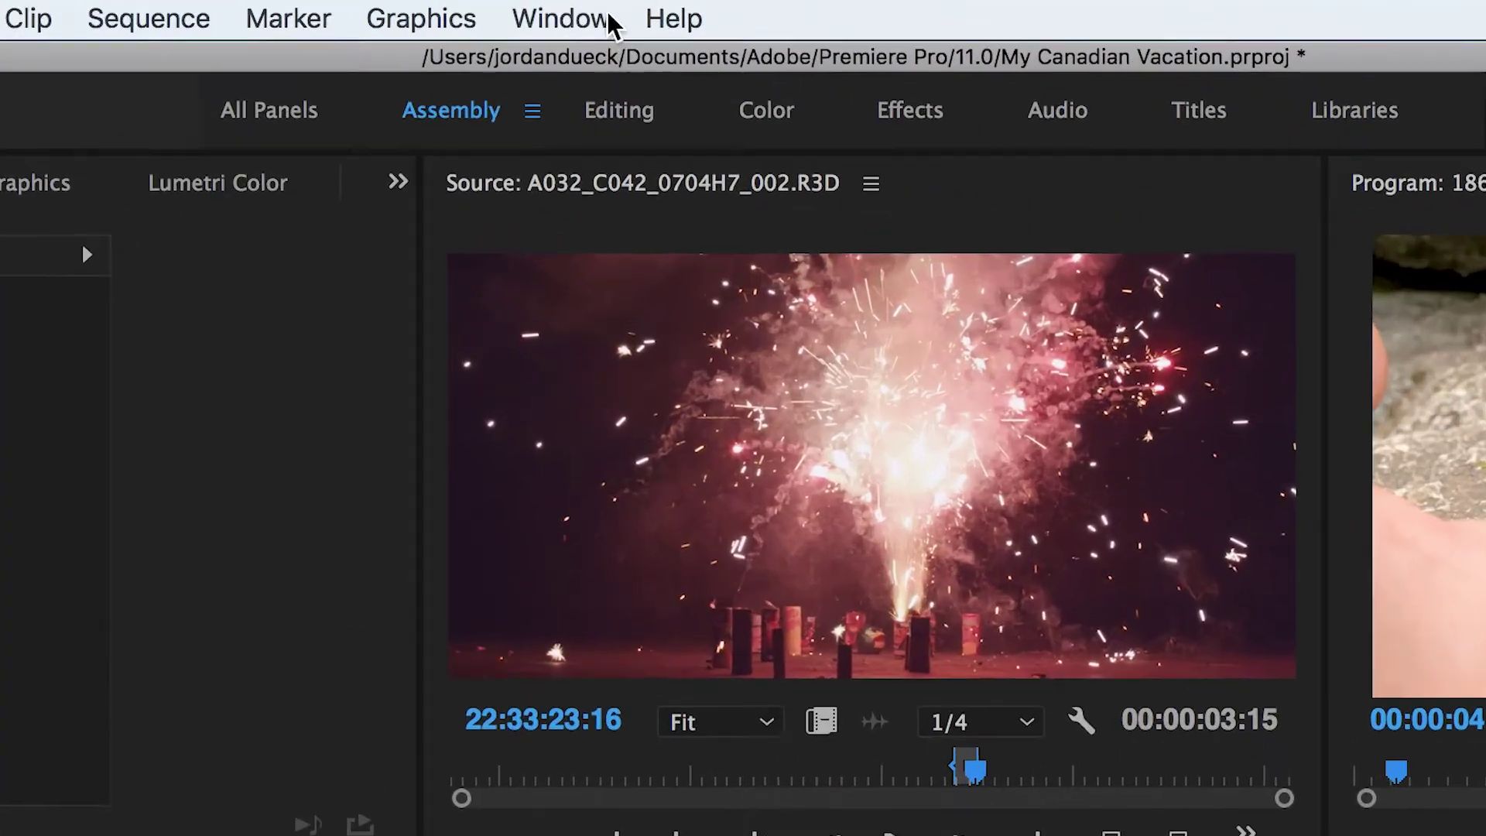
click(577, 9)
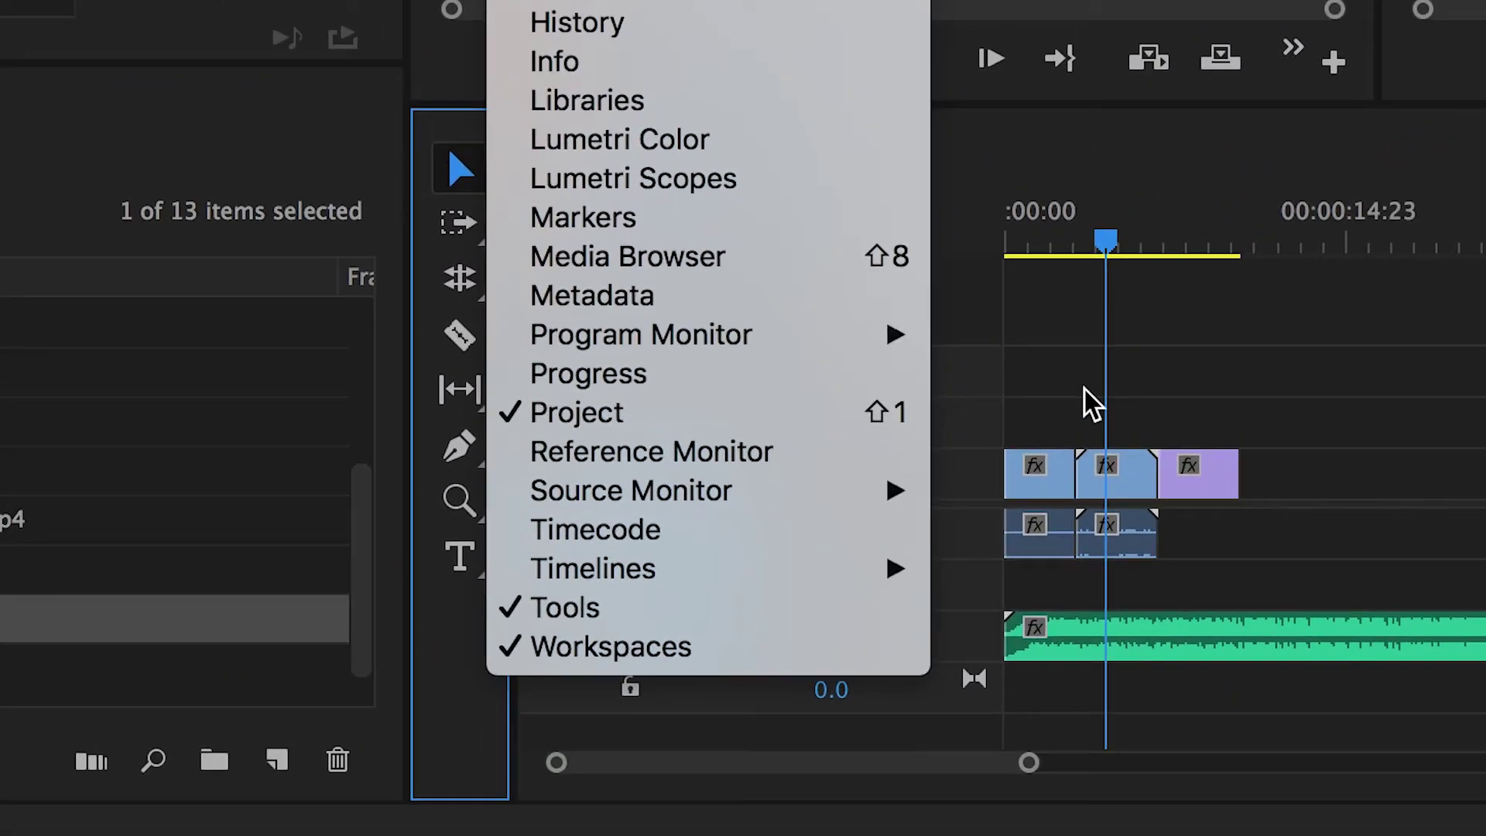
click(1169, 313)
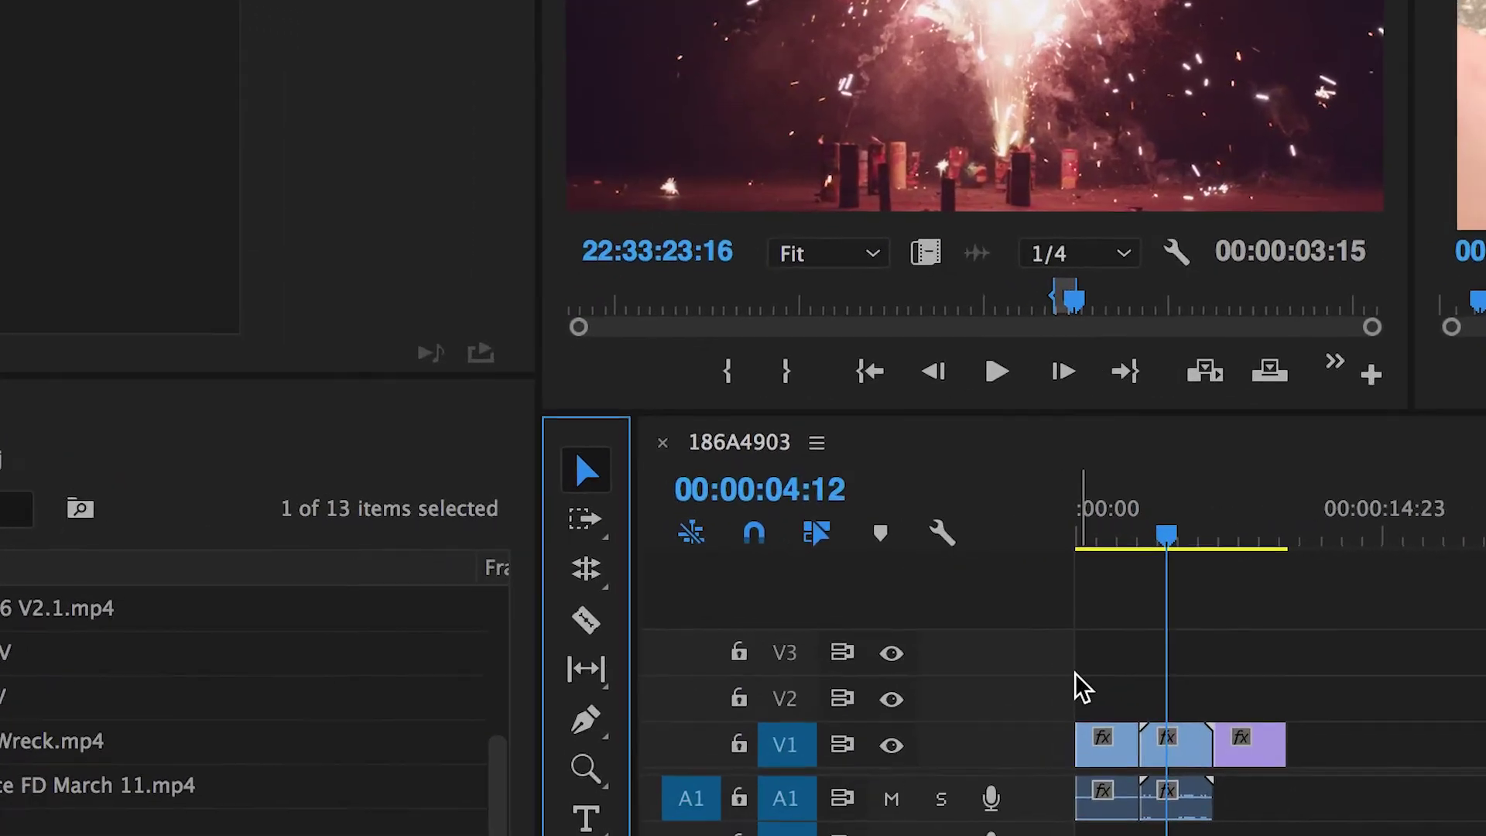
Try lengthening the fireworks clip's end, undo it, and return to the Selection tool.
click(1227, 709)
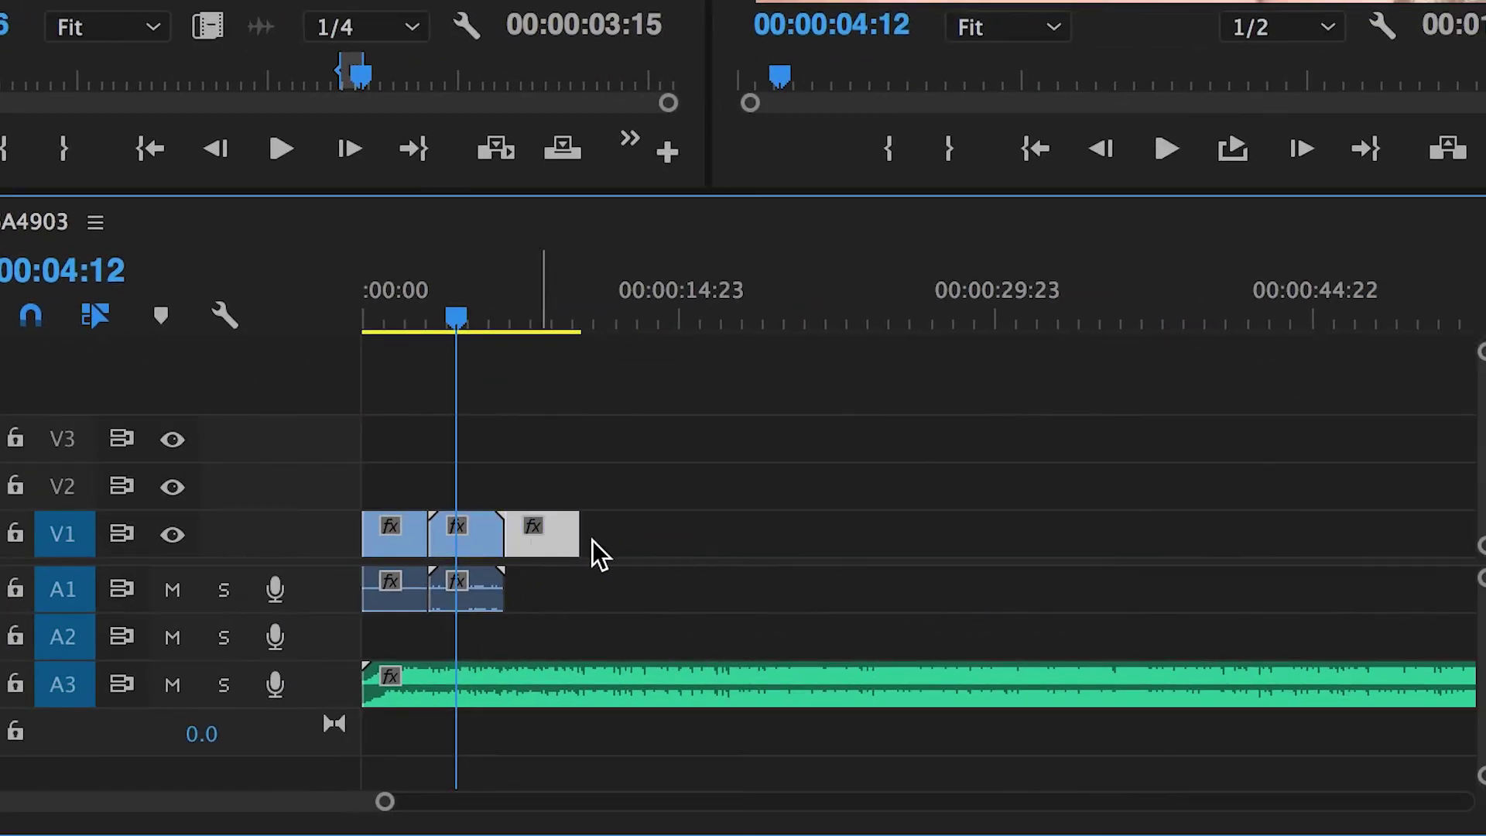
drag(1200, 710, 1485, 709)
drag(953, 534, 985, 534)
key(ctrl+z)
key(ctrl+z)
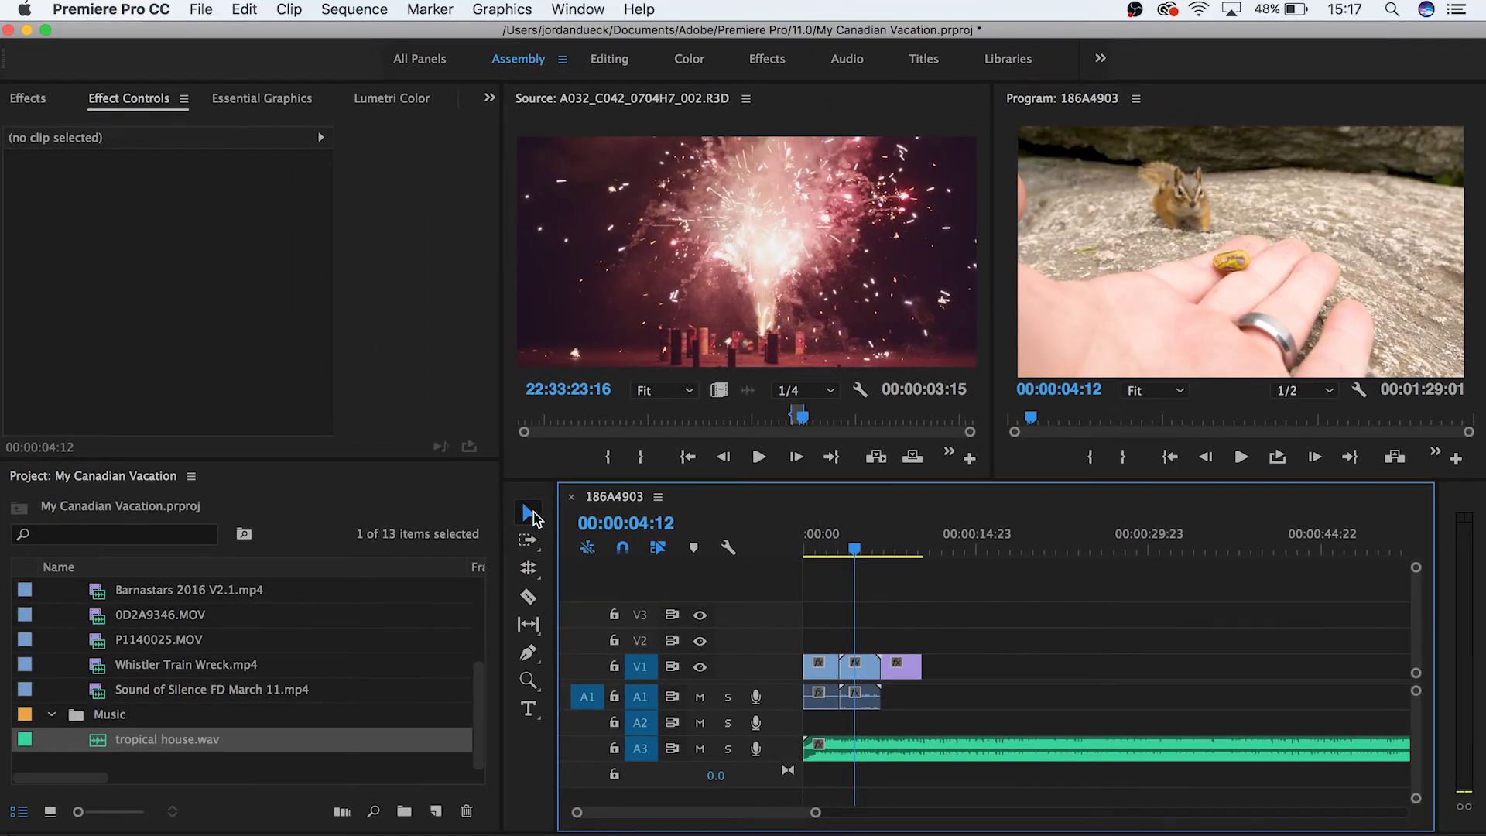
click(531, 514)
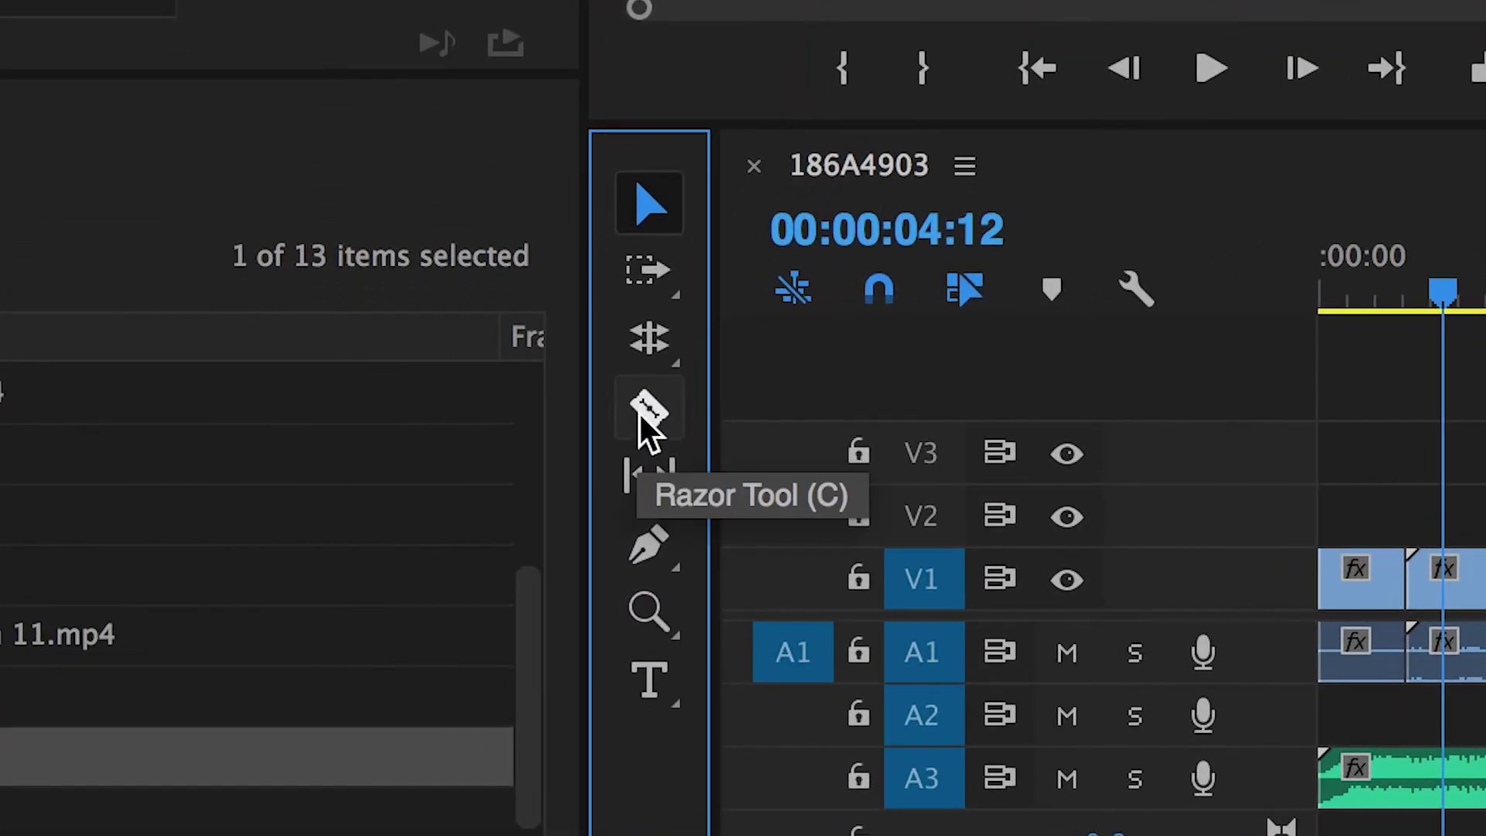
Split the fireworks clip with the Razor tool at 00:00:07:18 and play back across the cut.
click(649, 414)
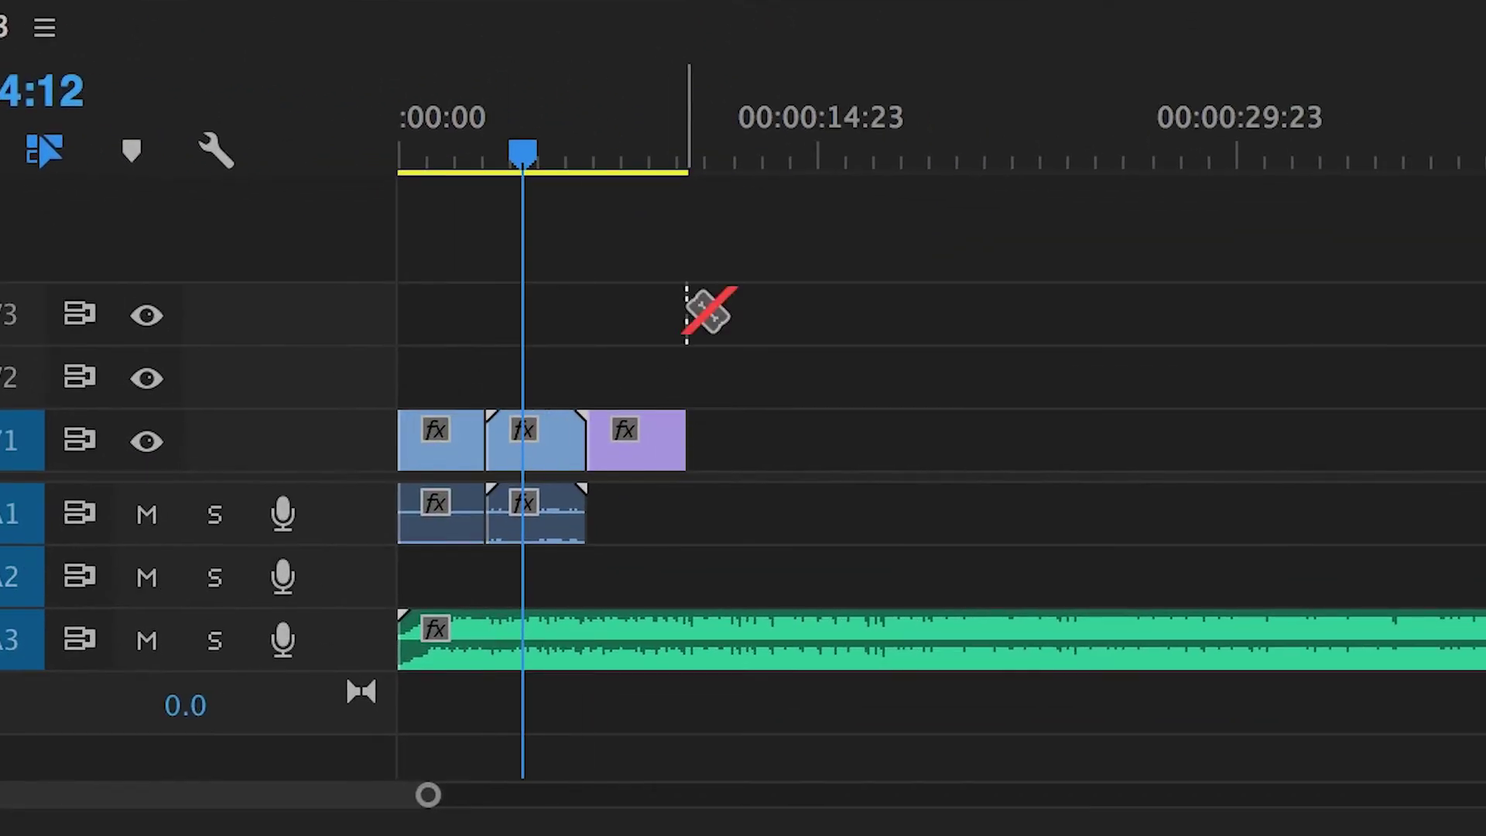
click(1485, 299)
key(=)
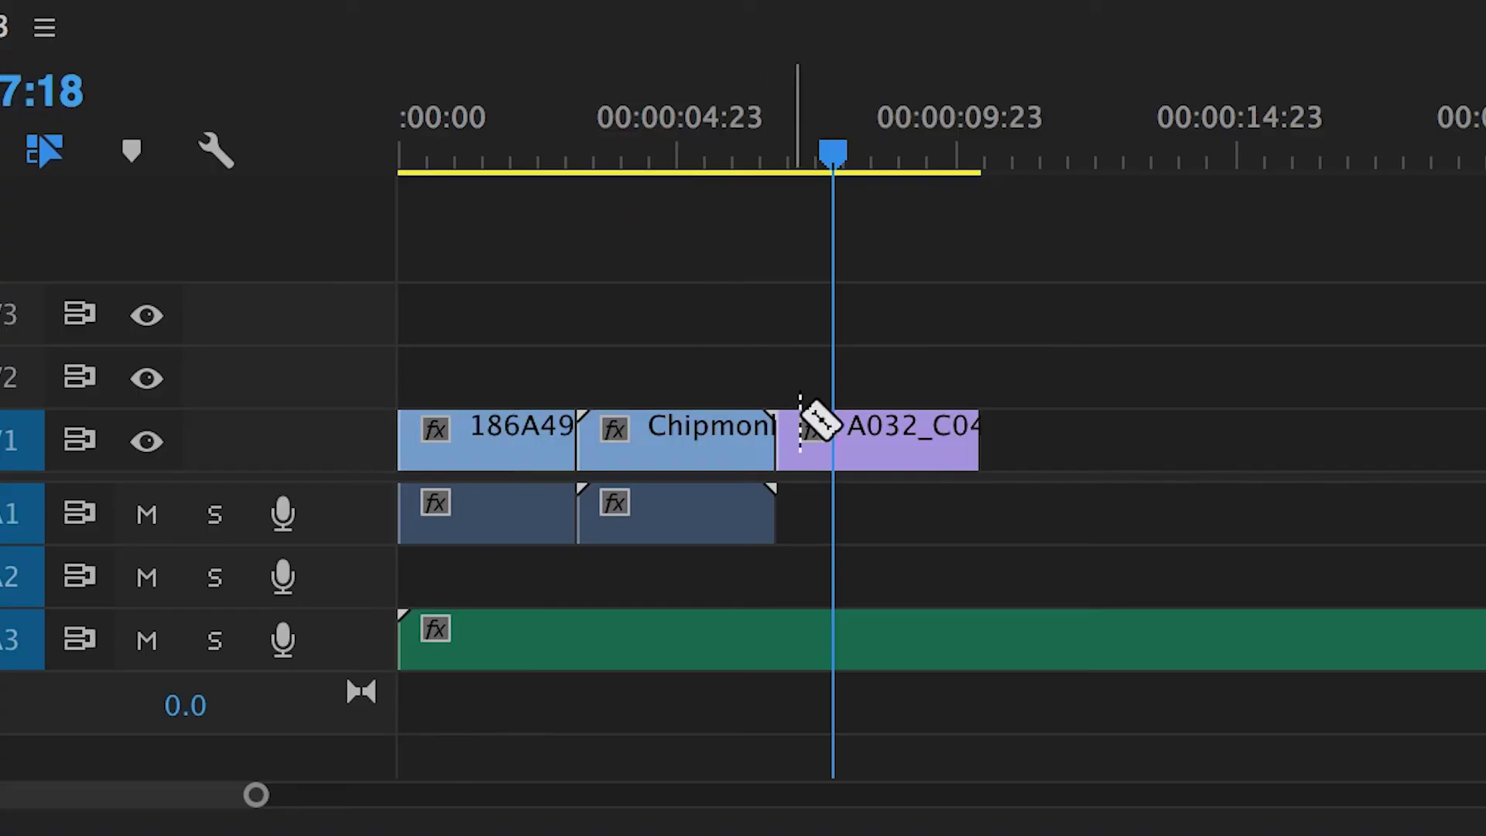
click(882, 434)
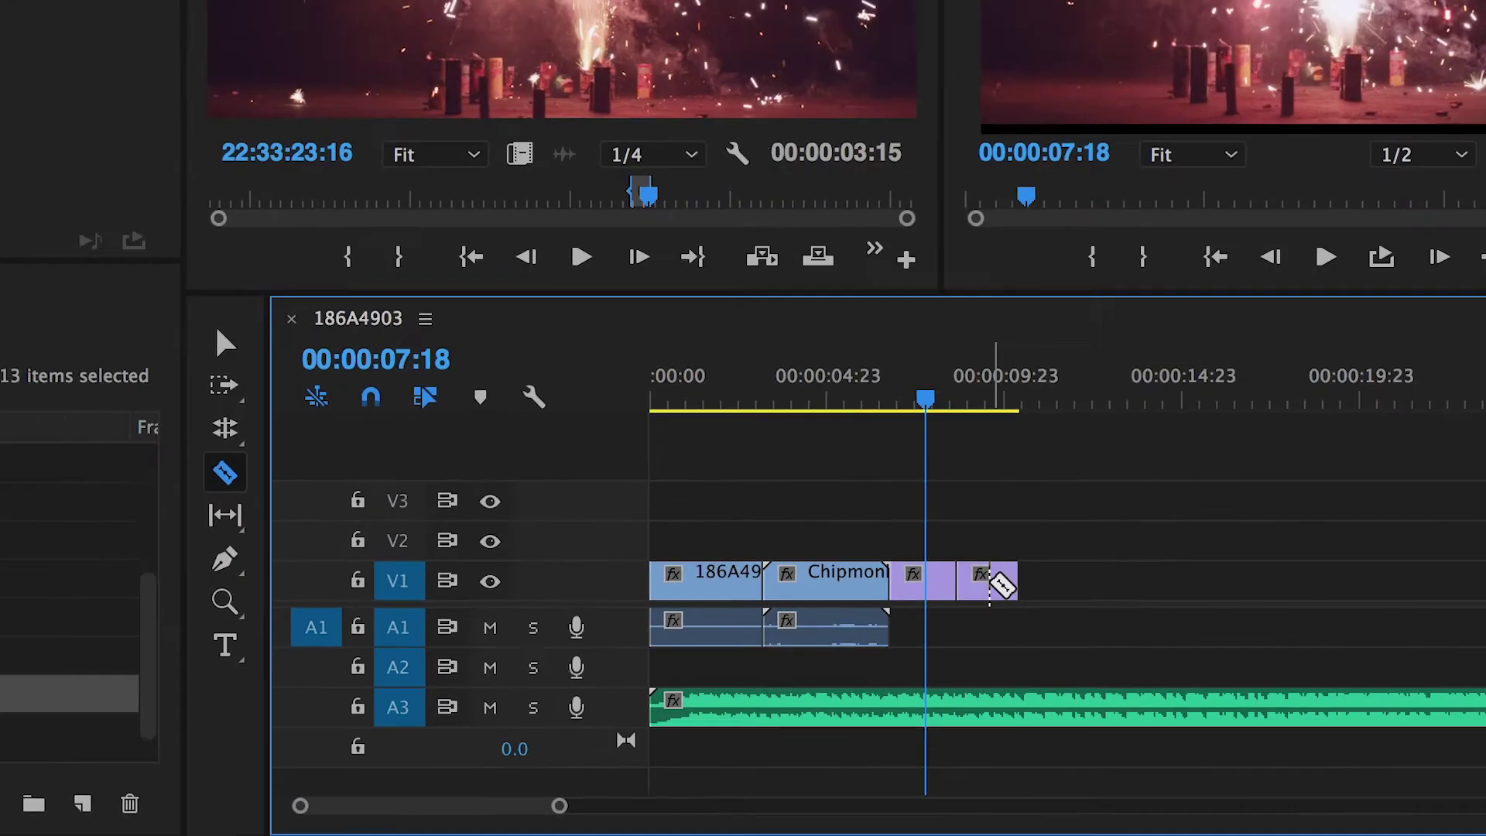
key(space)
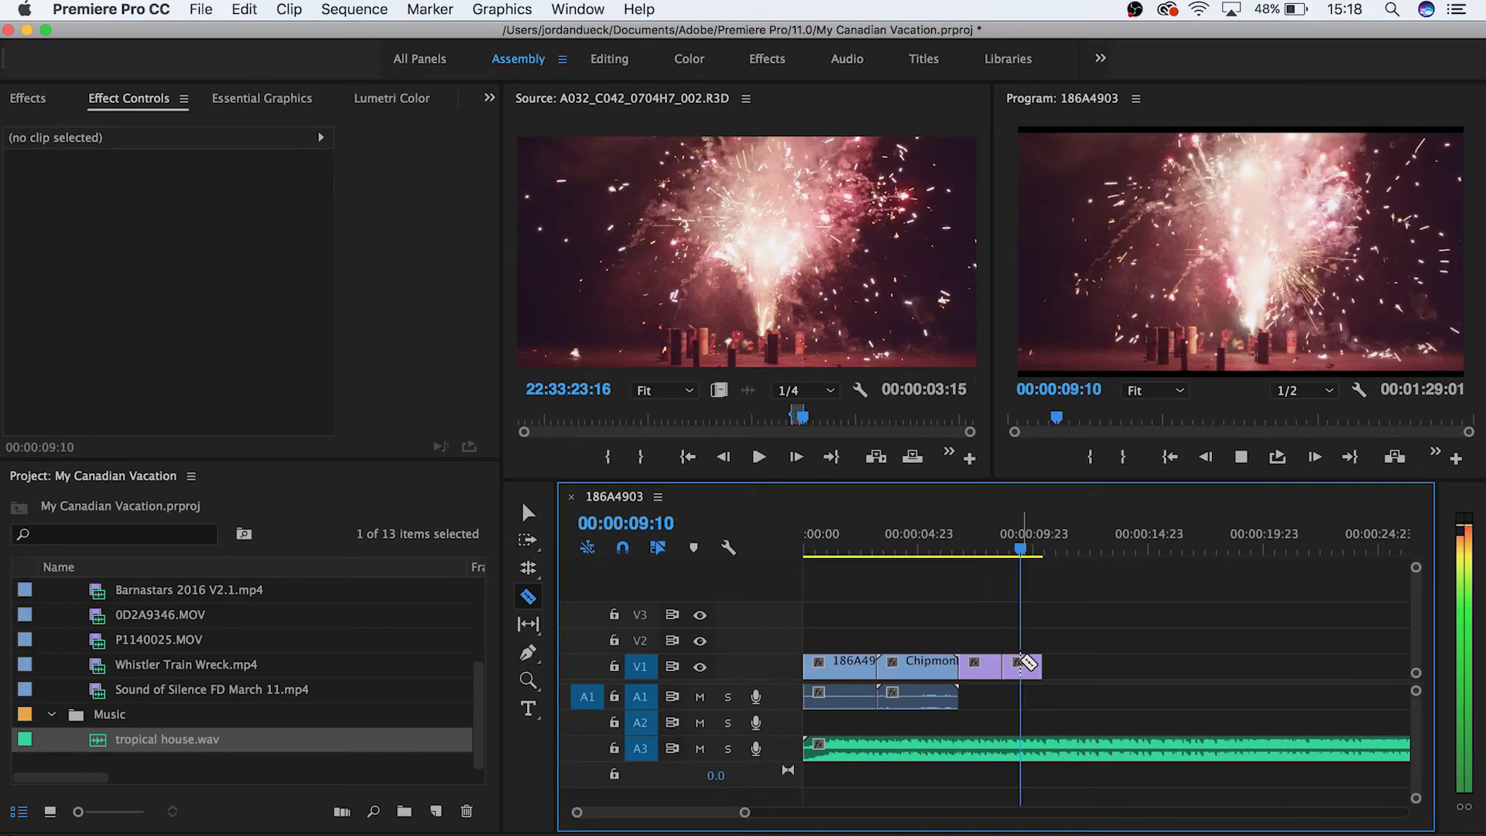
key(space)
Move the second fireworks piece later along V1 and play back the gap from about 00:00:07:09.
key(v)
mouse_move(1026, 675)
mouse_down()
mouse_move(1130, 677)
mouse_move(1035, 670)
mouse_up()
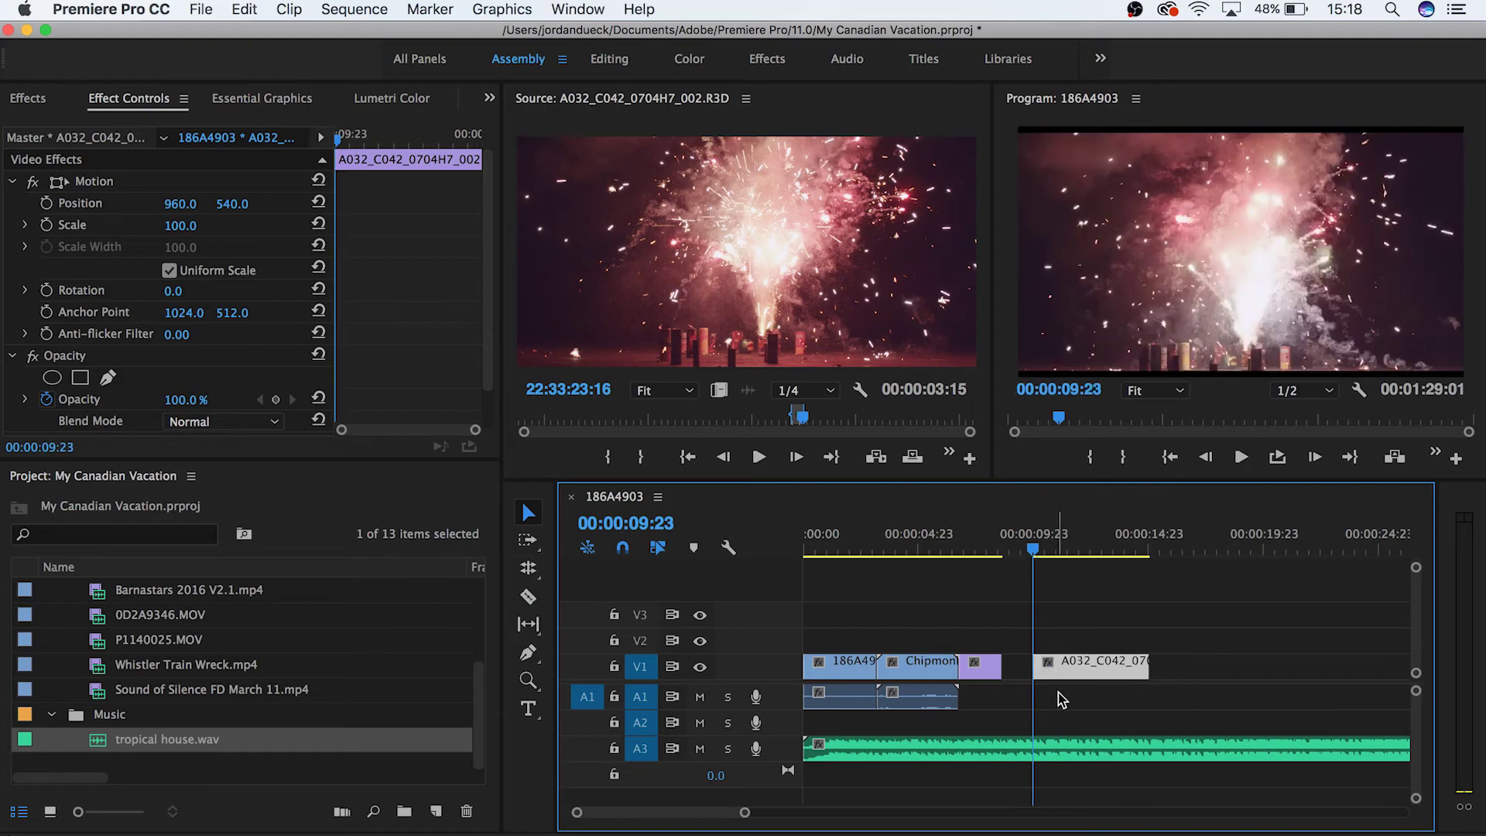
click(974, 548)
key(space)
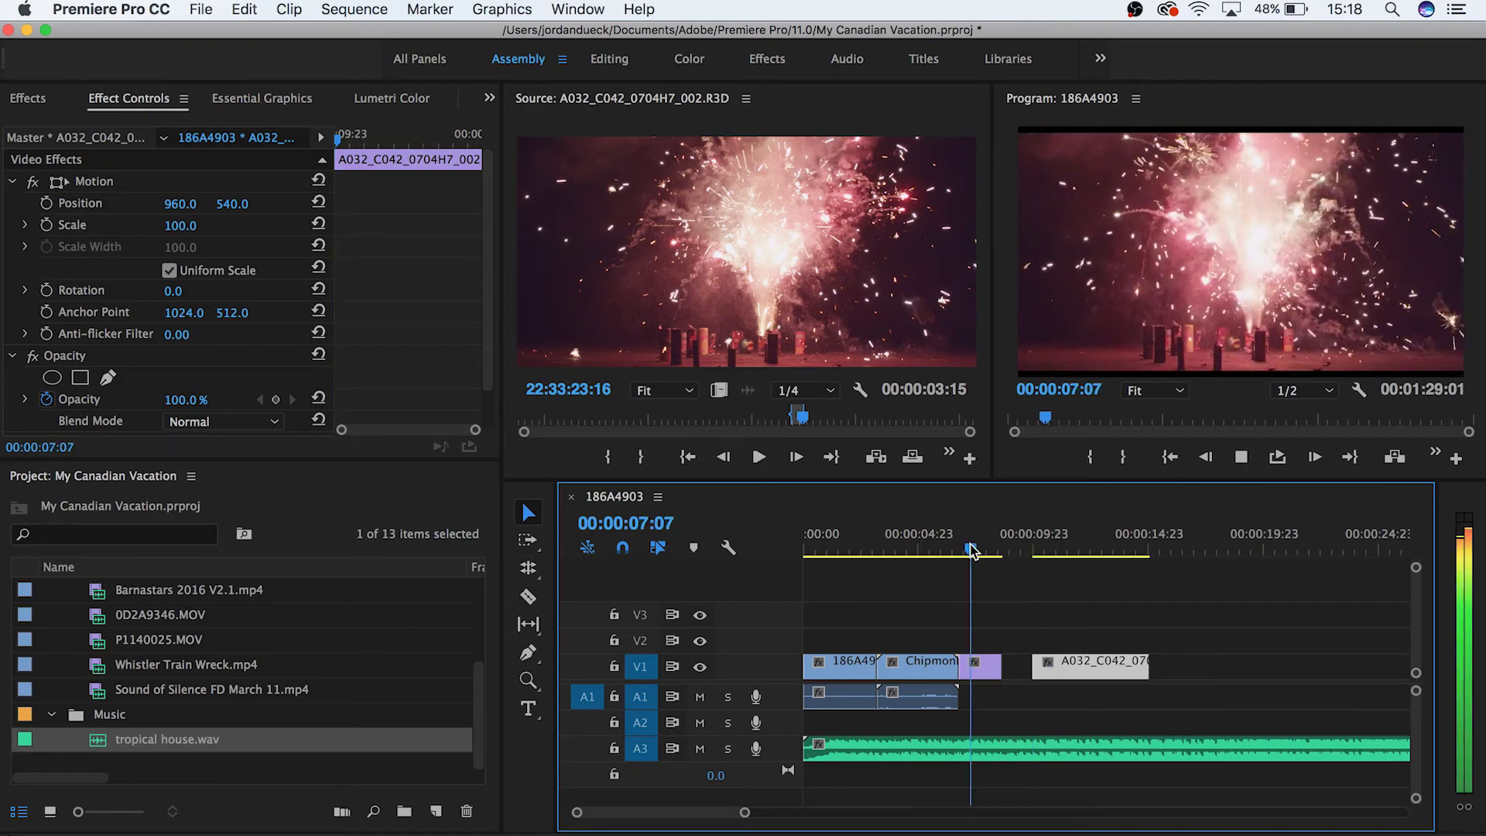
key(space)
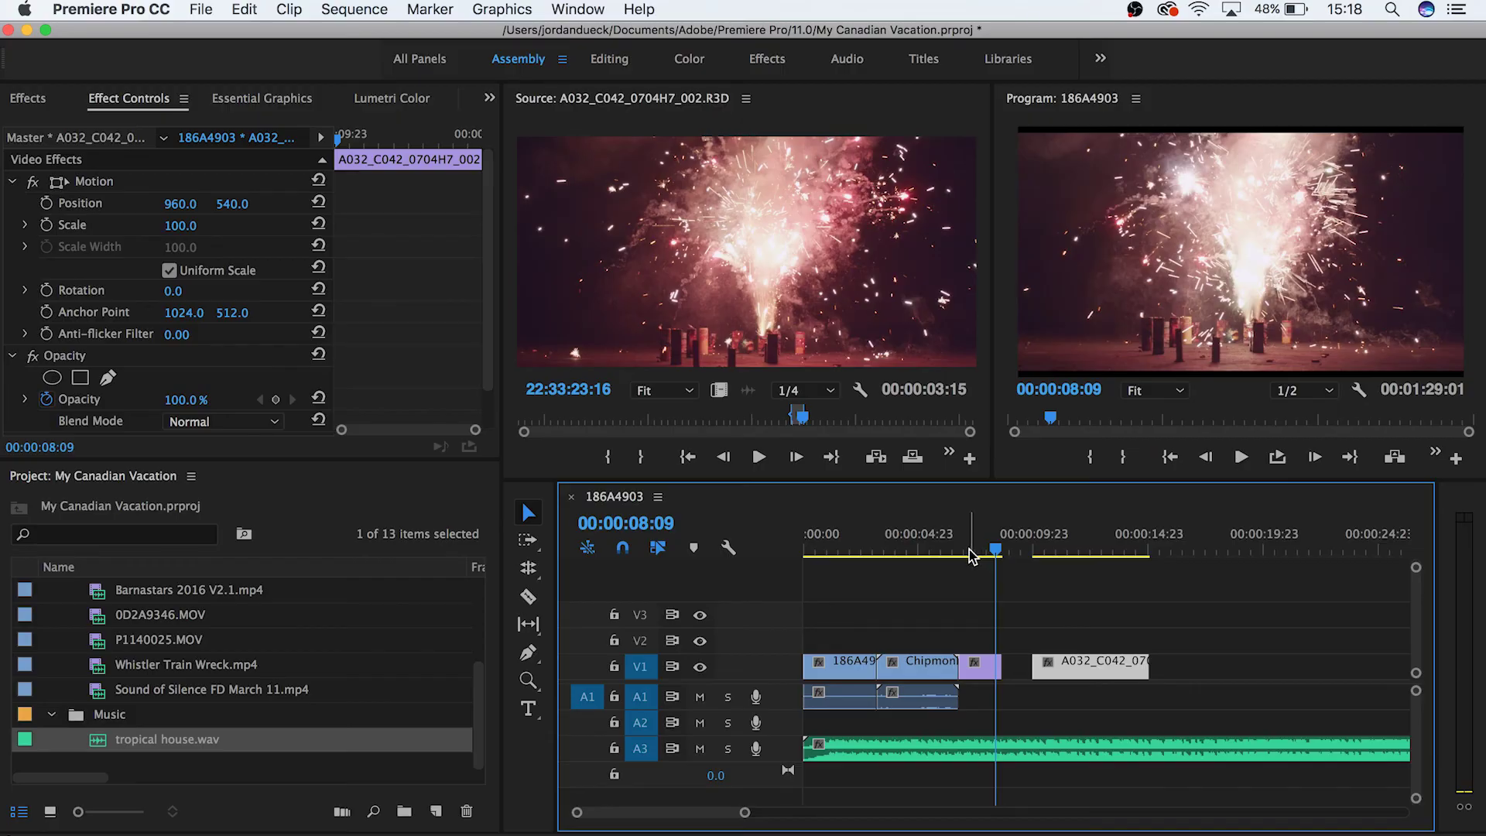
click(911, 549)
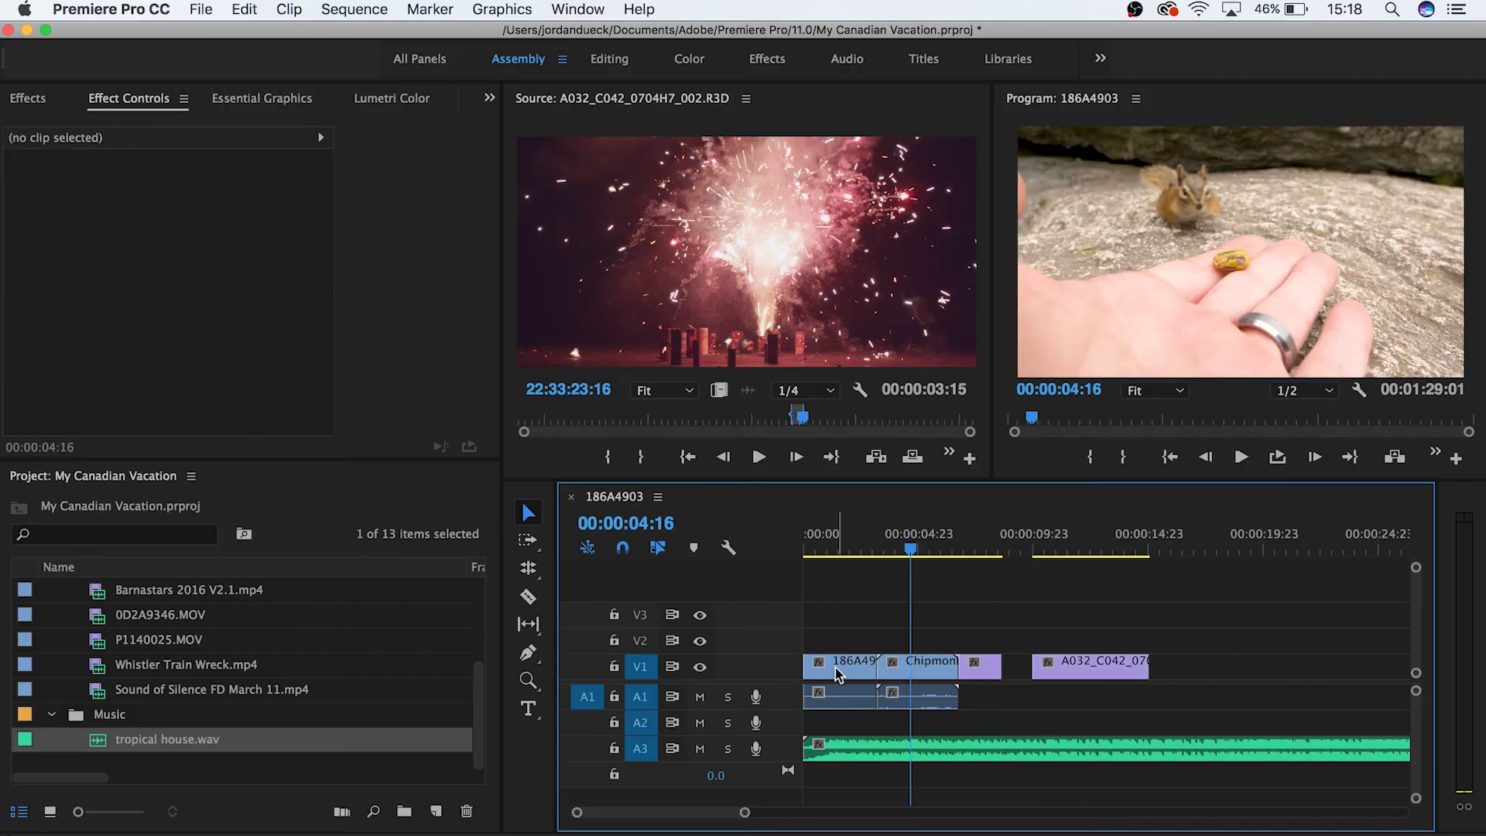
drag(834, 668, 908, 645)
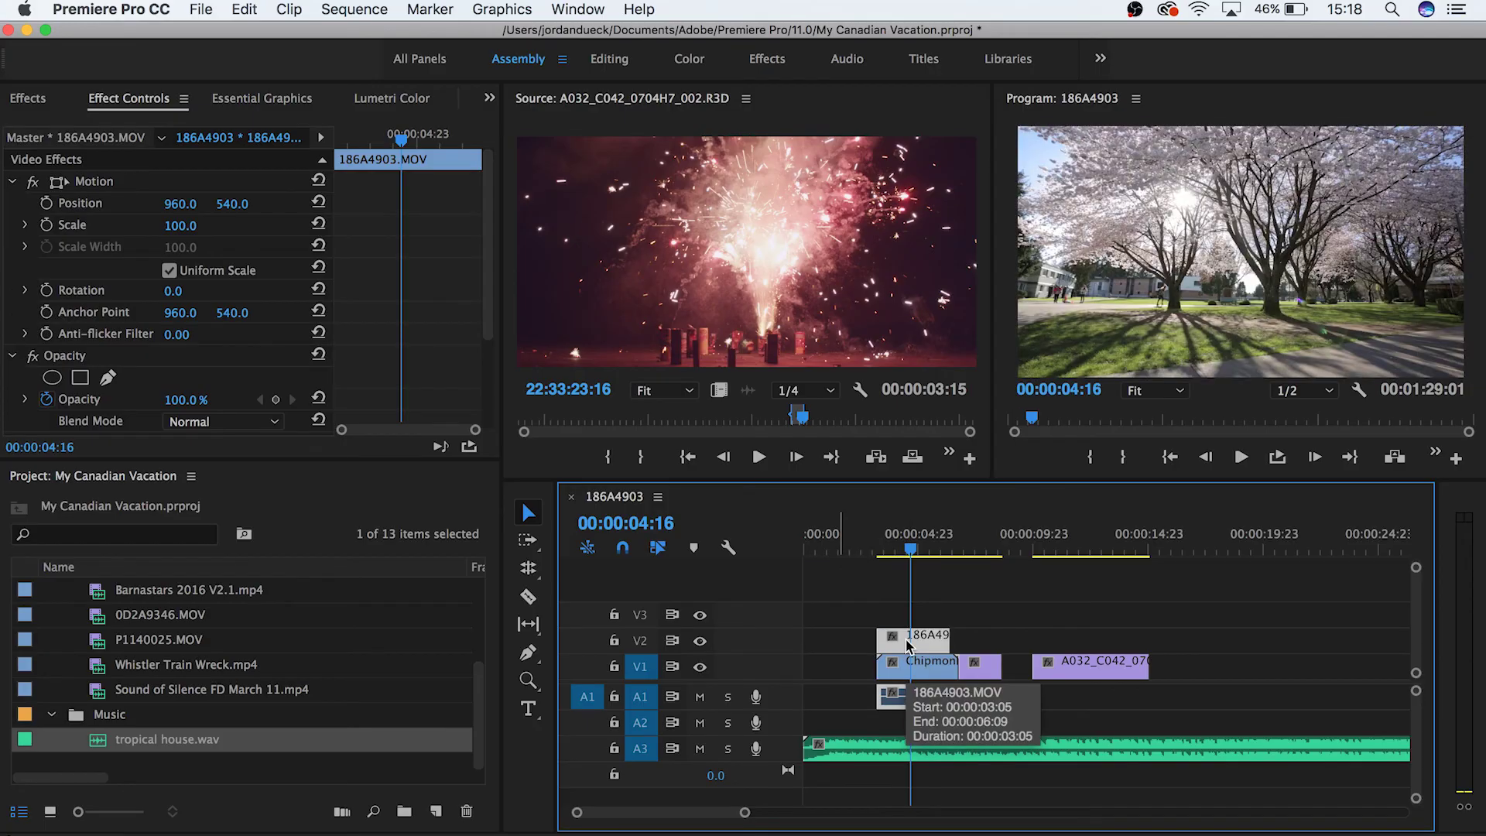
click(184, 236)
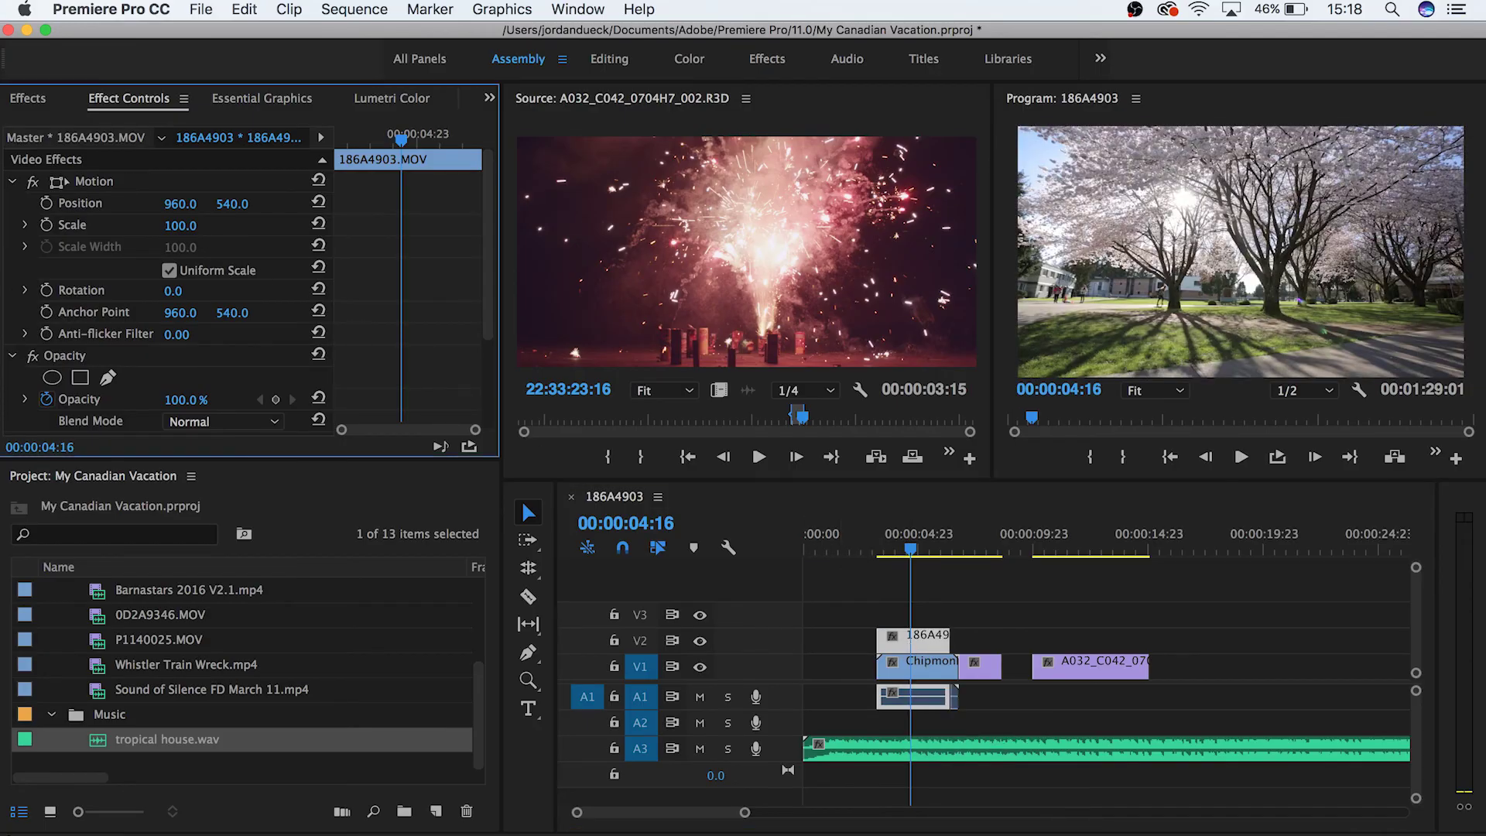
mouse_move(180, 225)
mouse_down()
mouse_move(93, 225)
mouse_move(168, 225)
mouse_up()
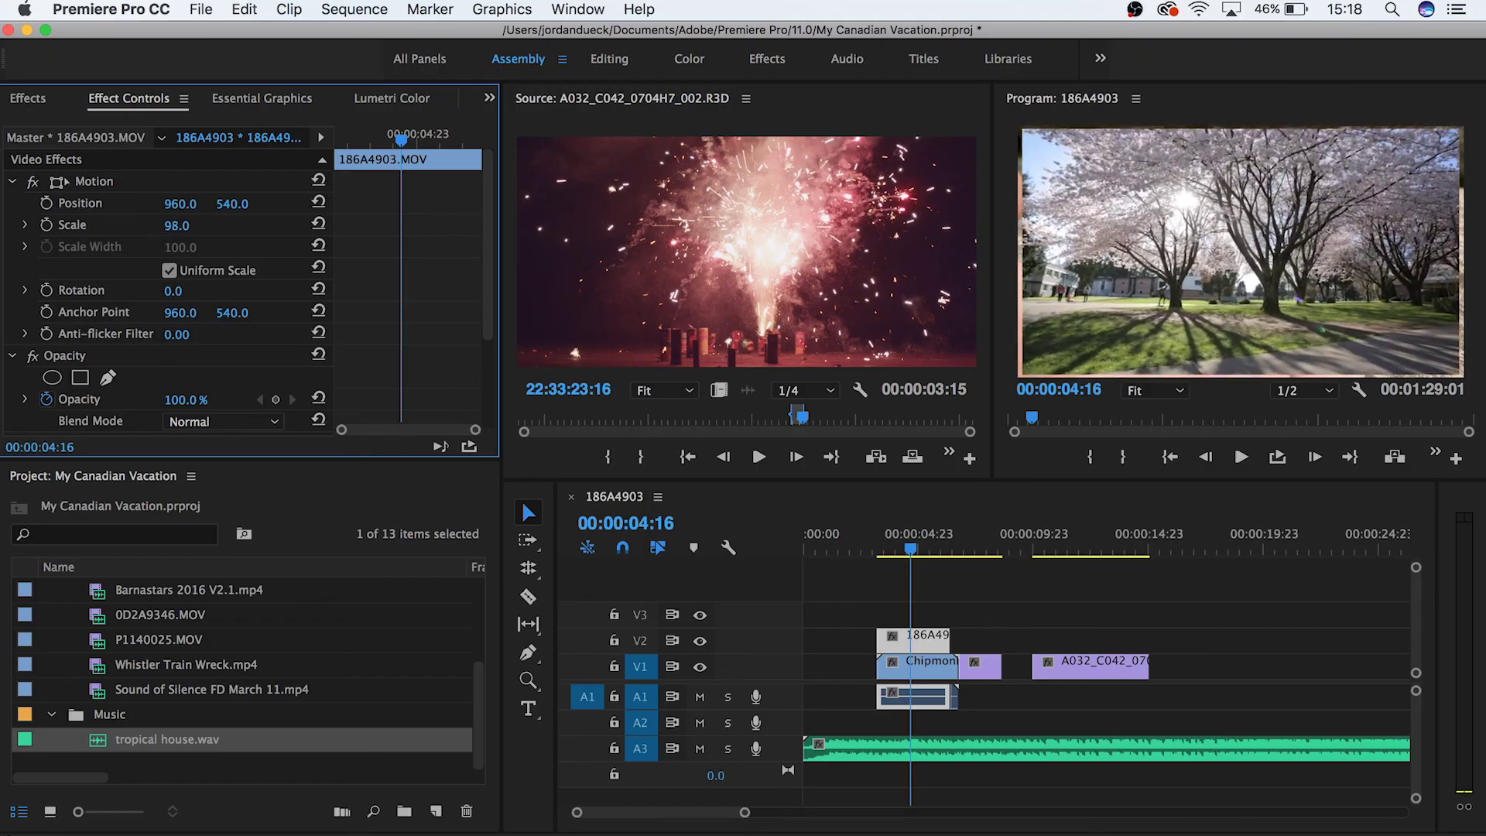
key(super+z)
key(super+z)
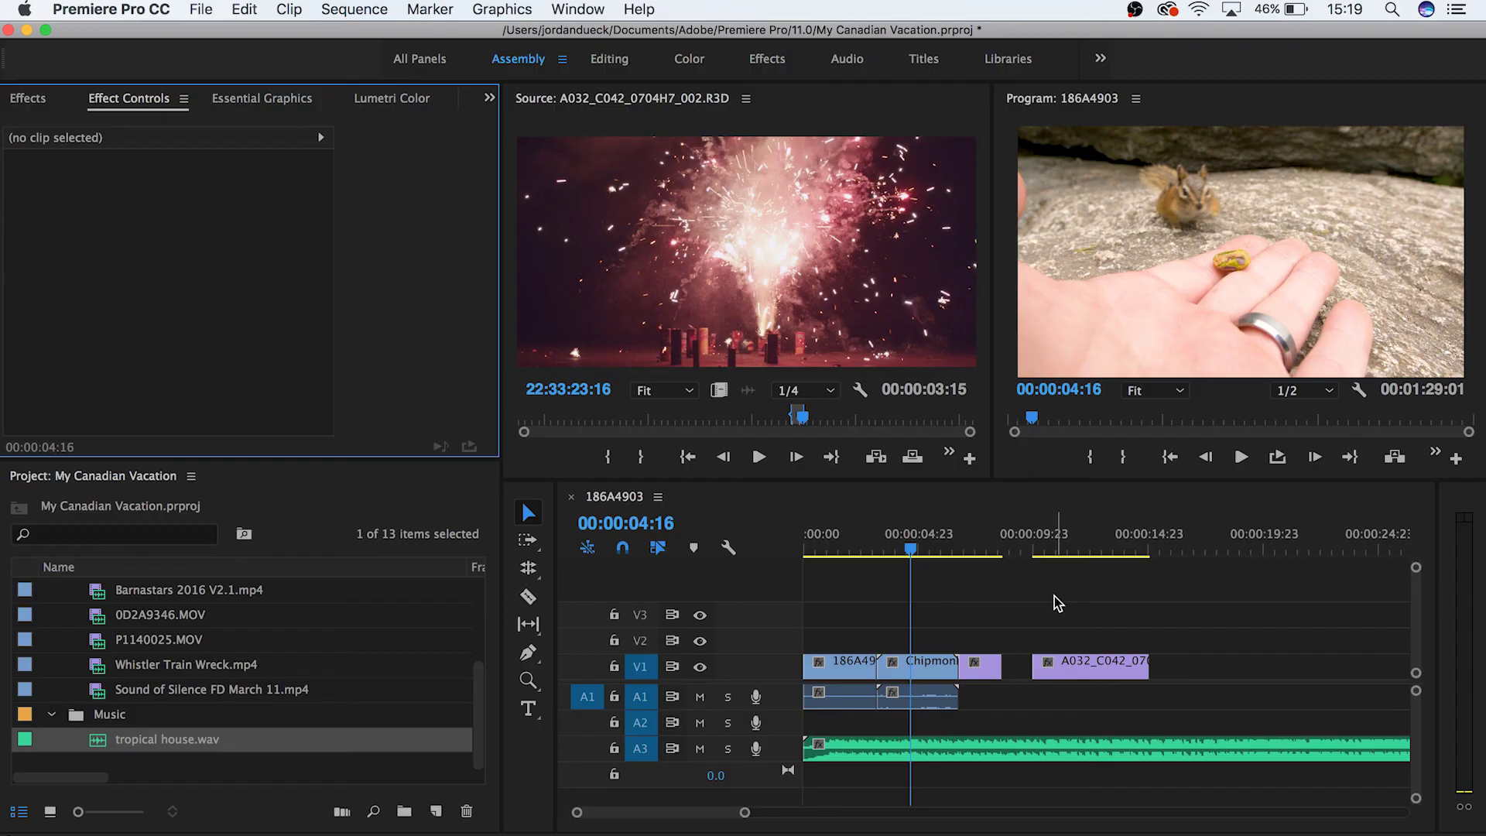
Delete the separated A032 piece and extend the remaining fireworks clip to about 00:00:11.
click(1073, 667)
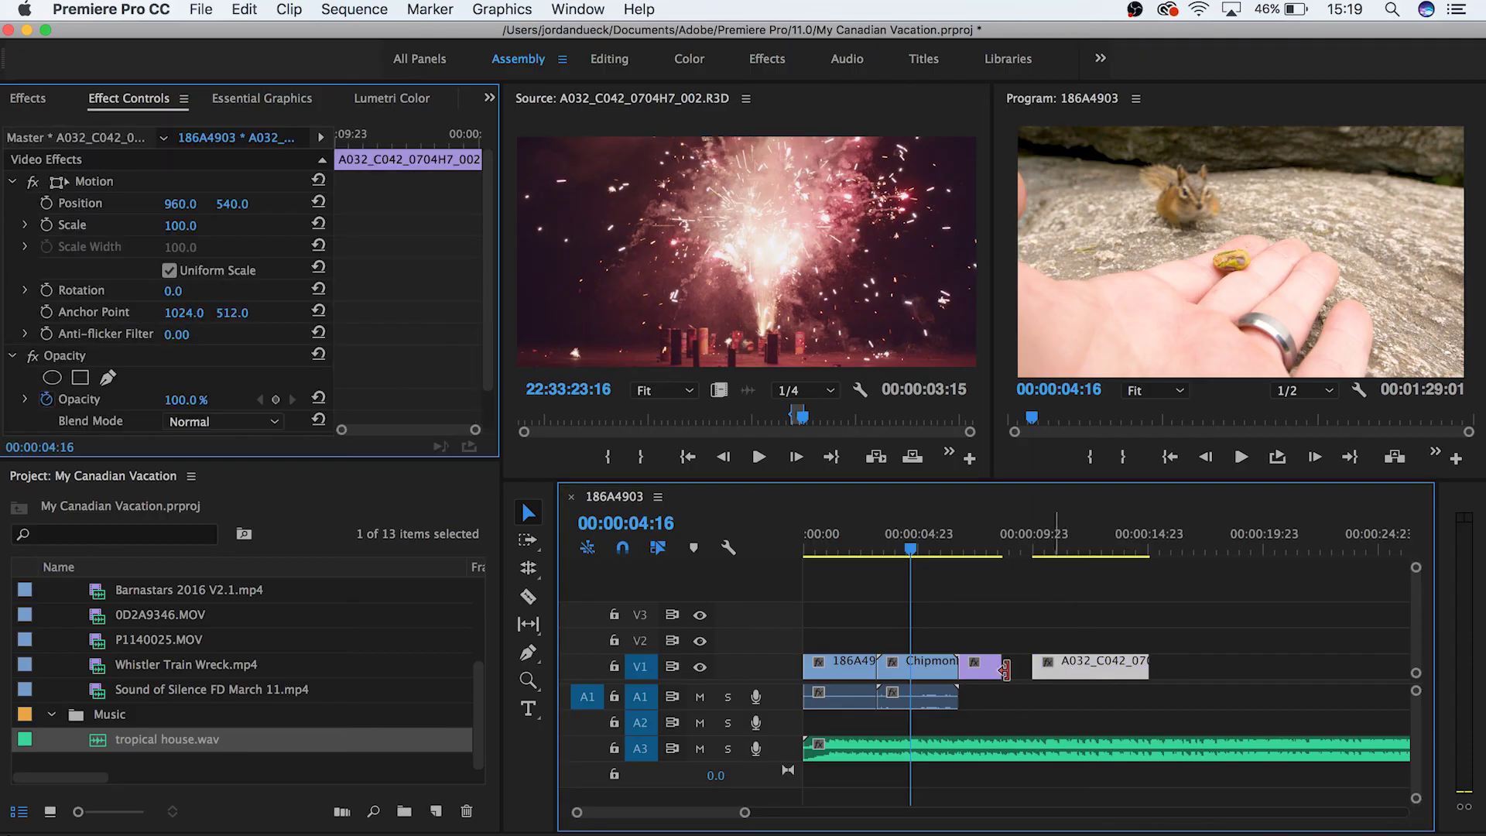
key(Delete)
drag(996, 671, 1074, 668)
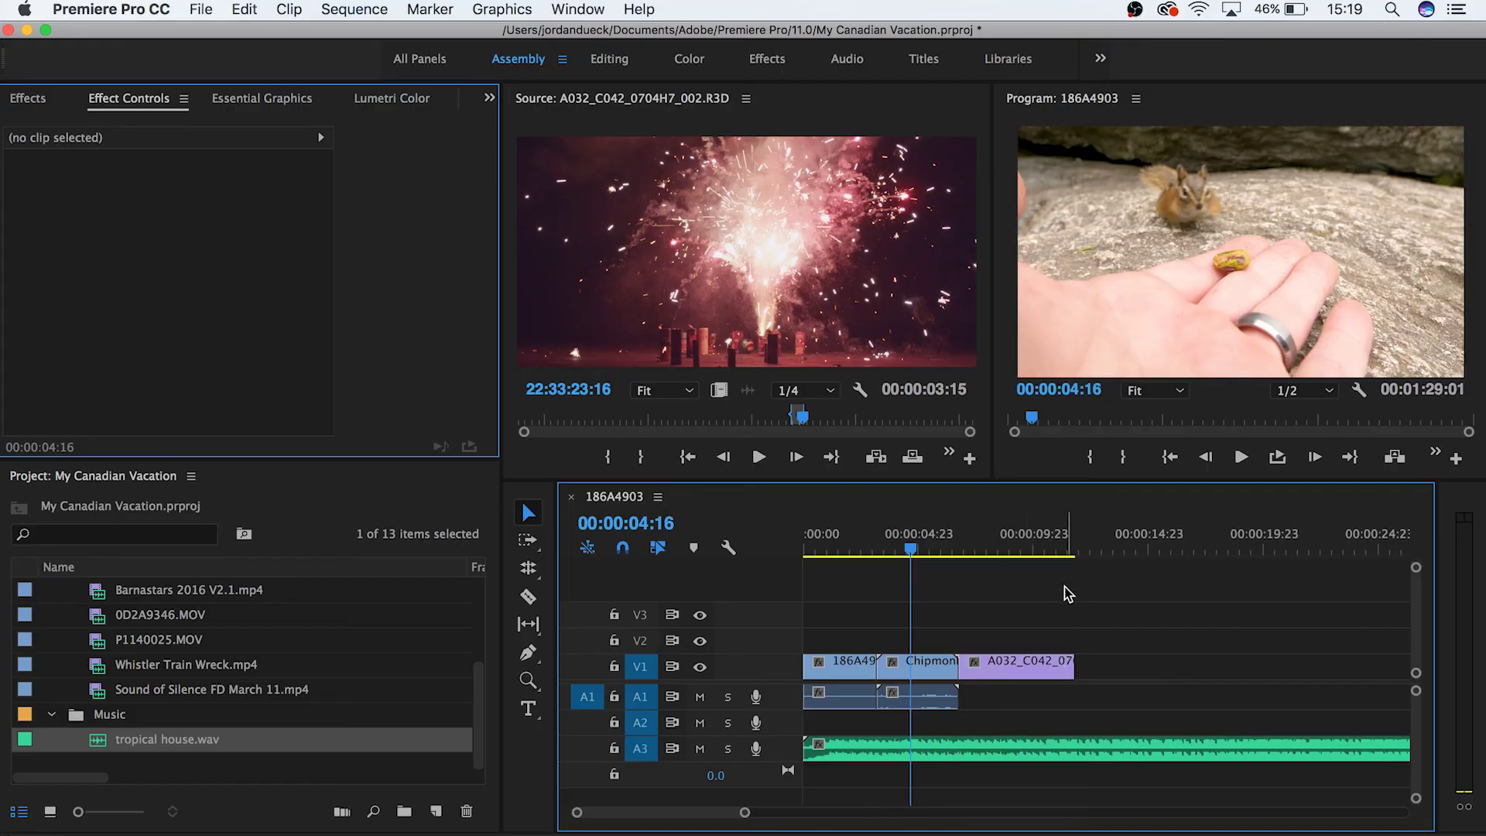